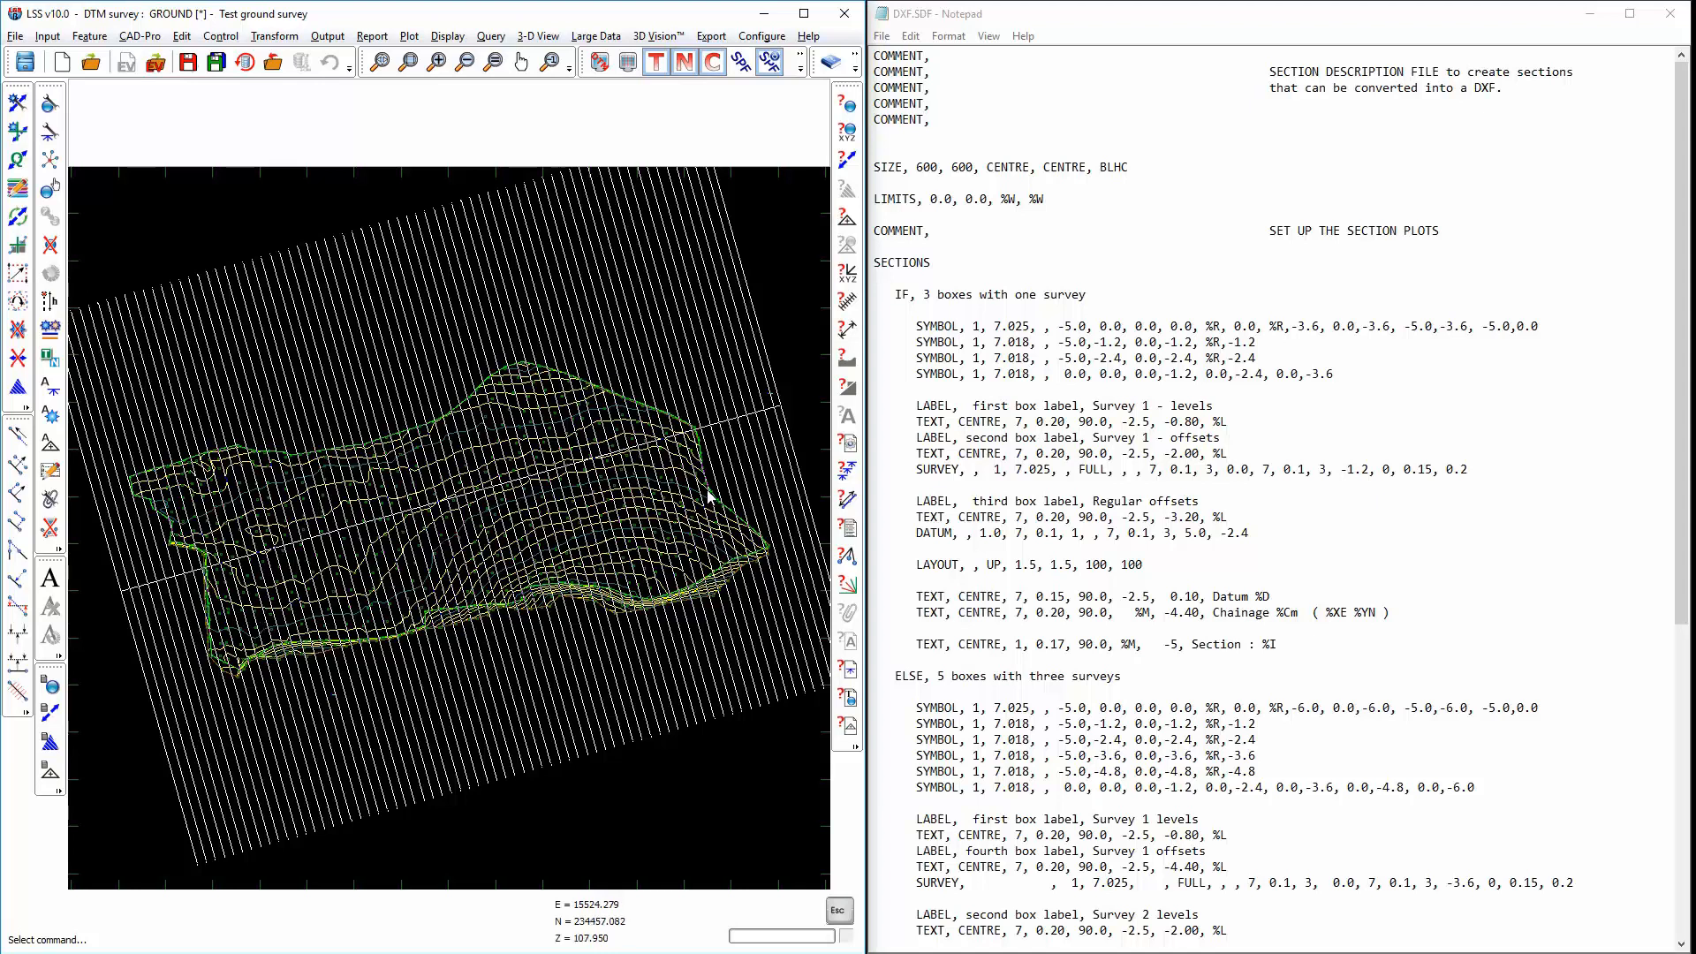
Step: Hide the section lines on the survey plan and start a section plot
left_click(771, 72)
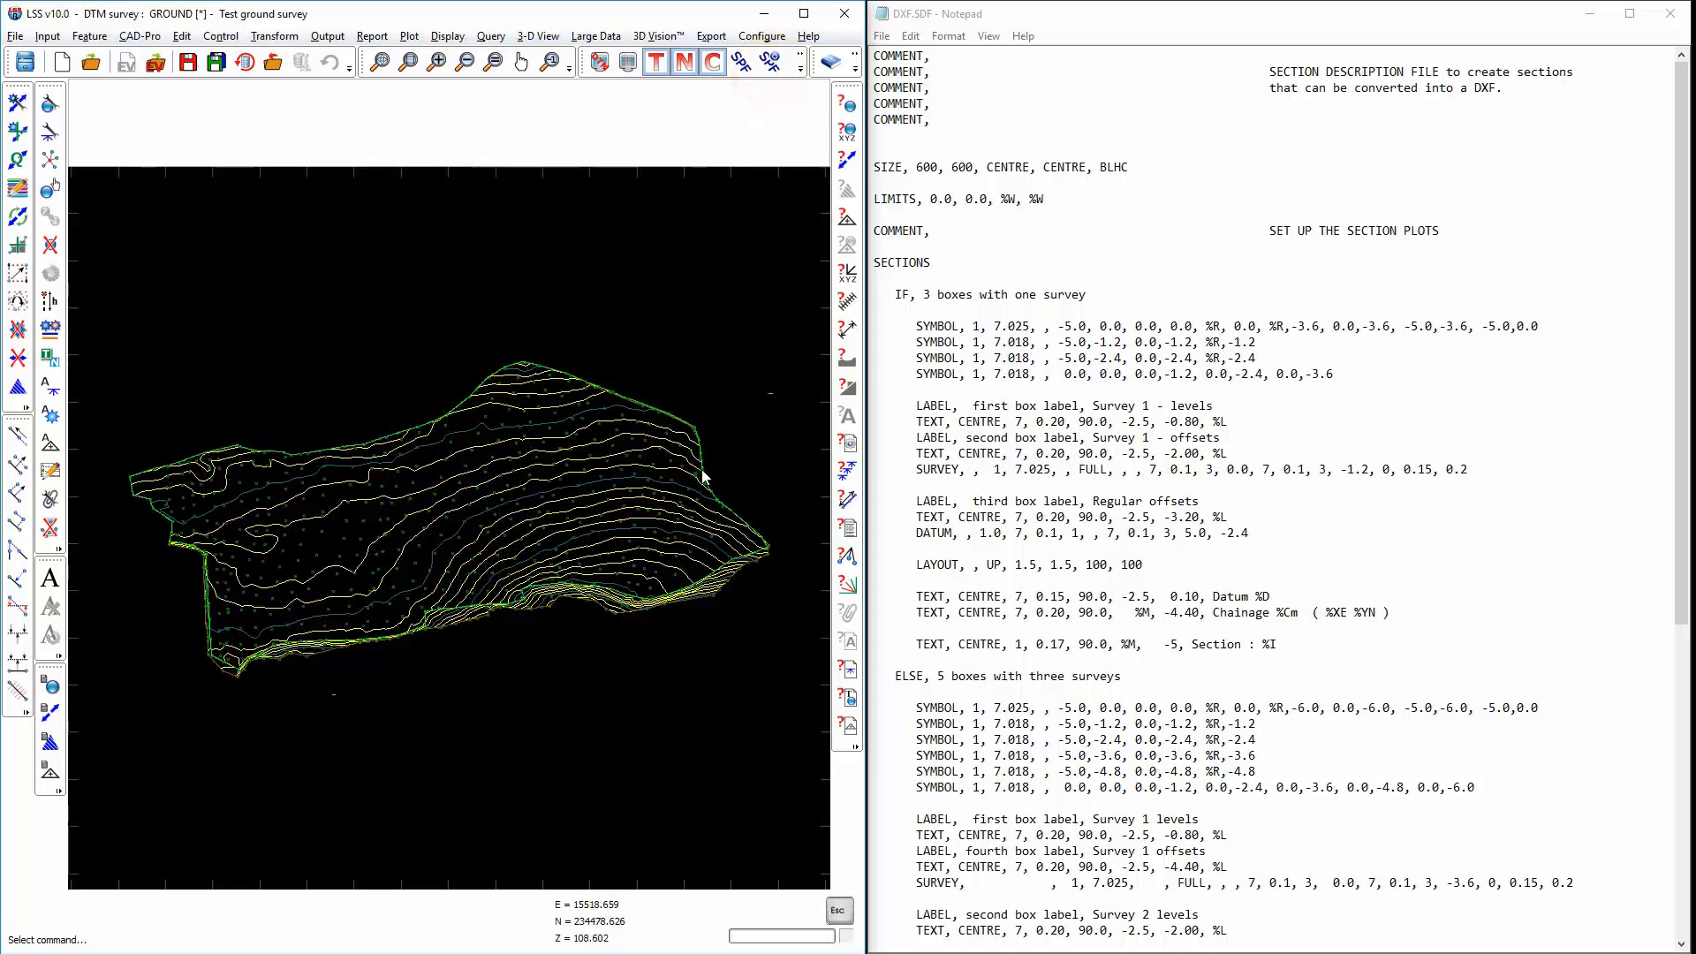
left_click(408, 37)
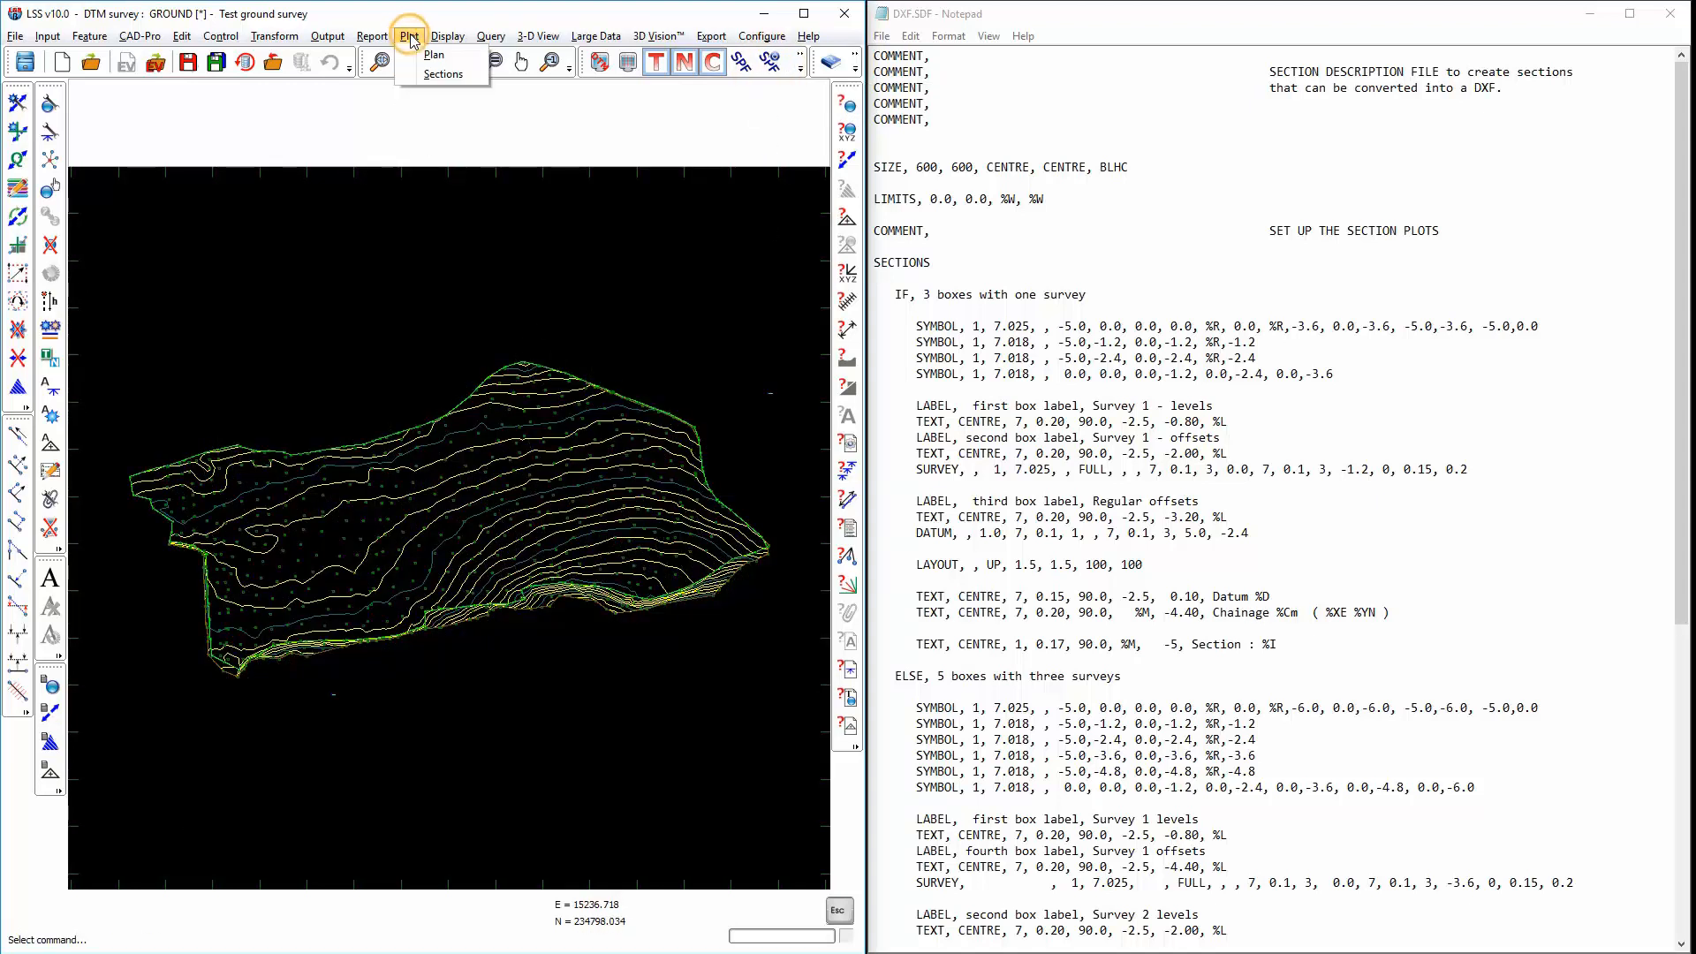
left_click(433, 78)
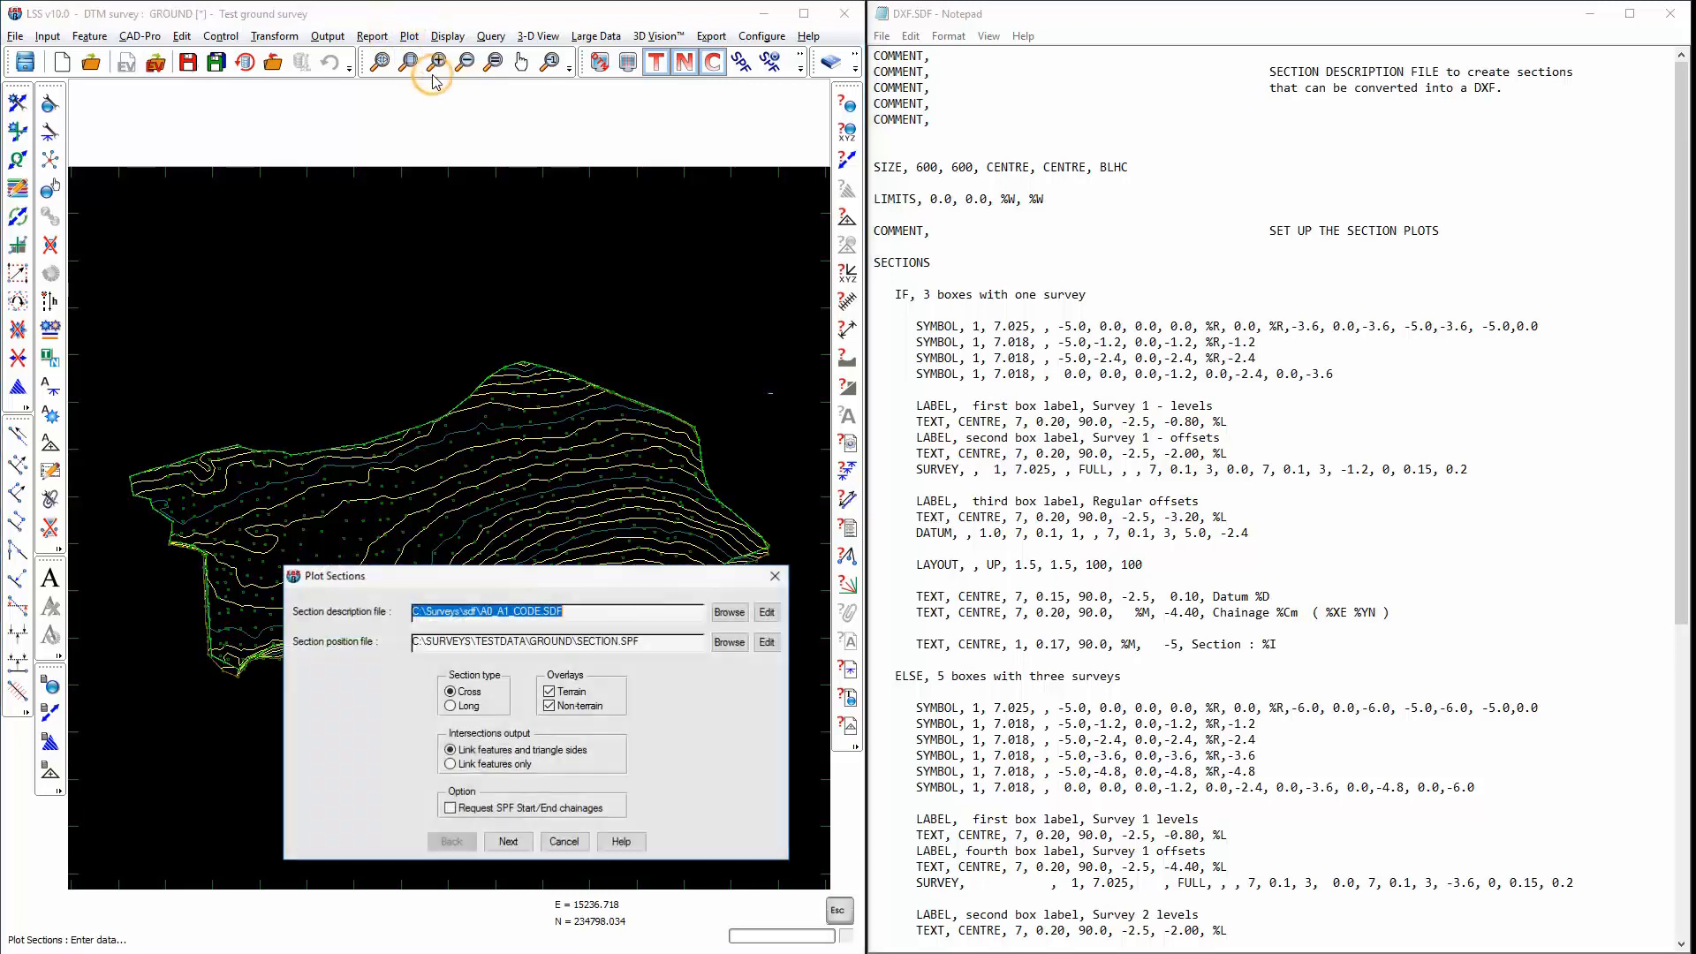
Step: Load DXF.SDF from the Surveys\Testdata\sdf folder as the section description file
left_click(726, 616)
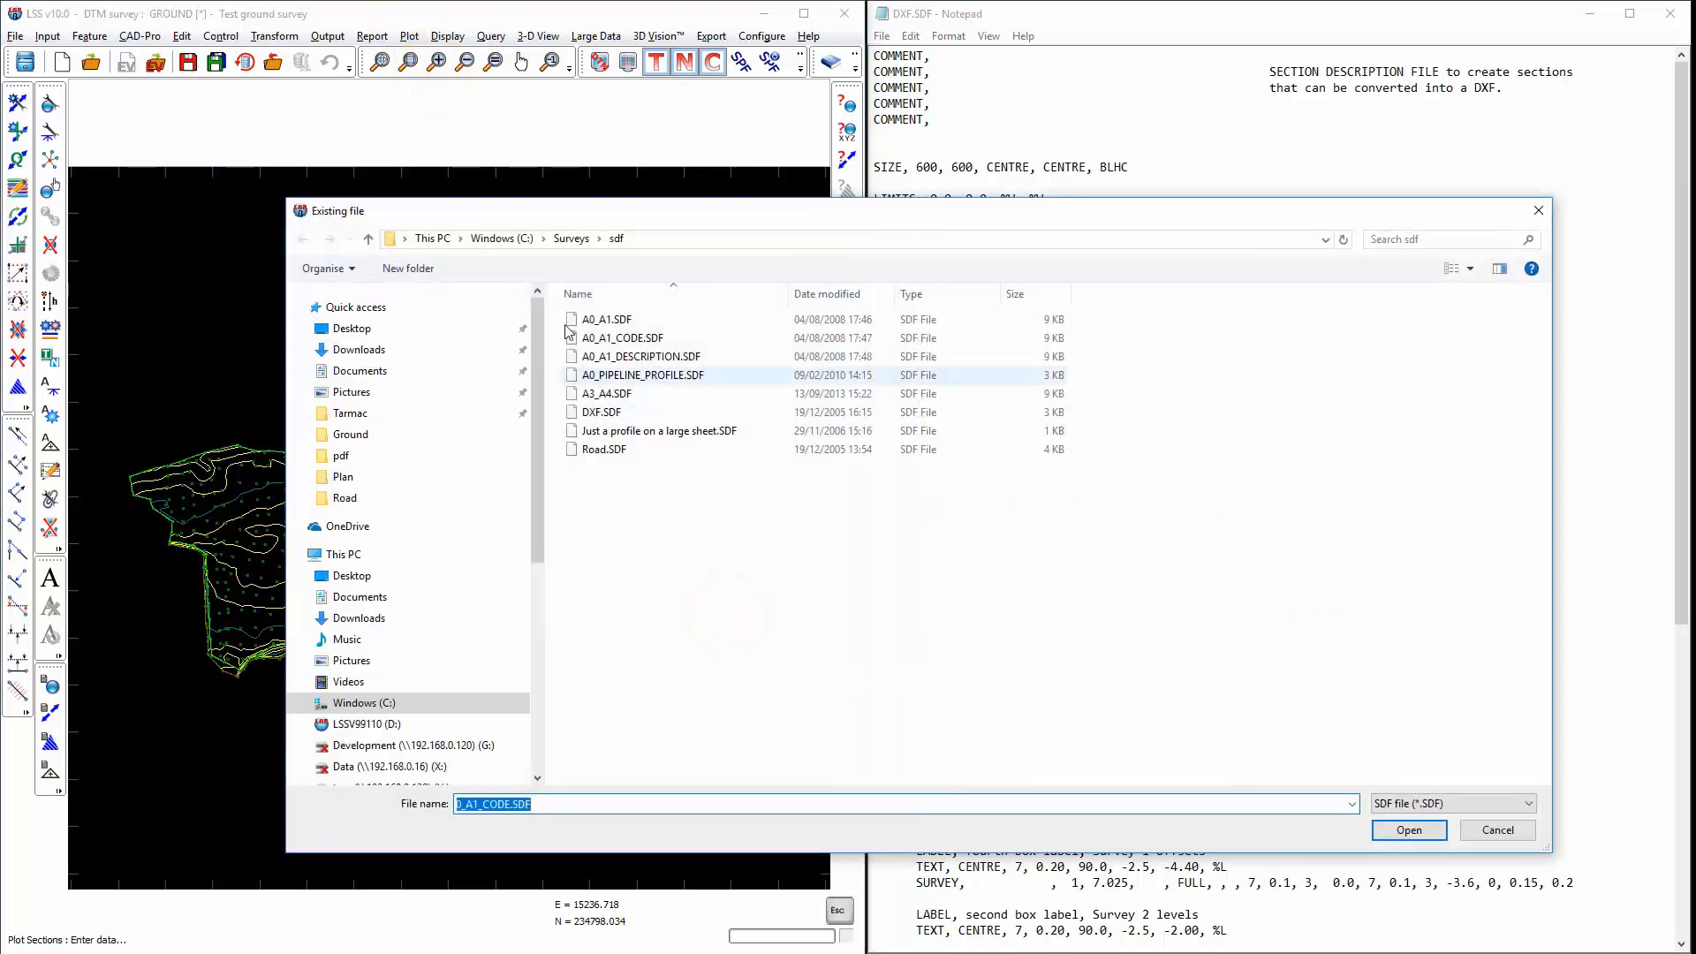
left_click(571, 239)
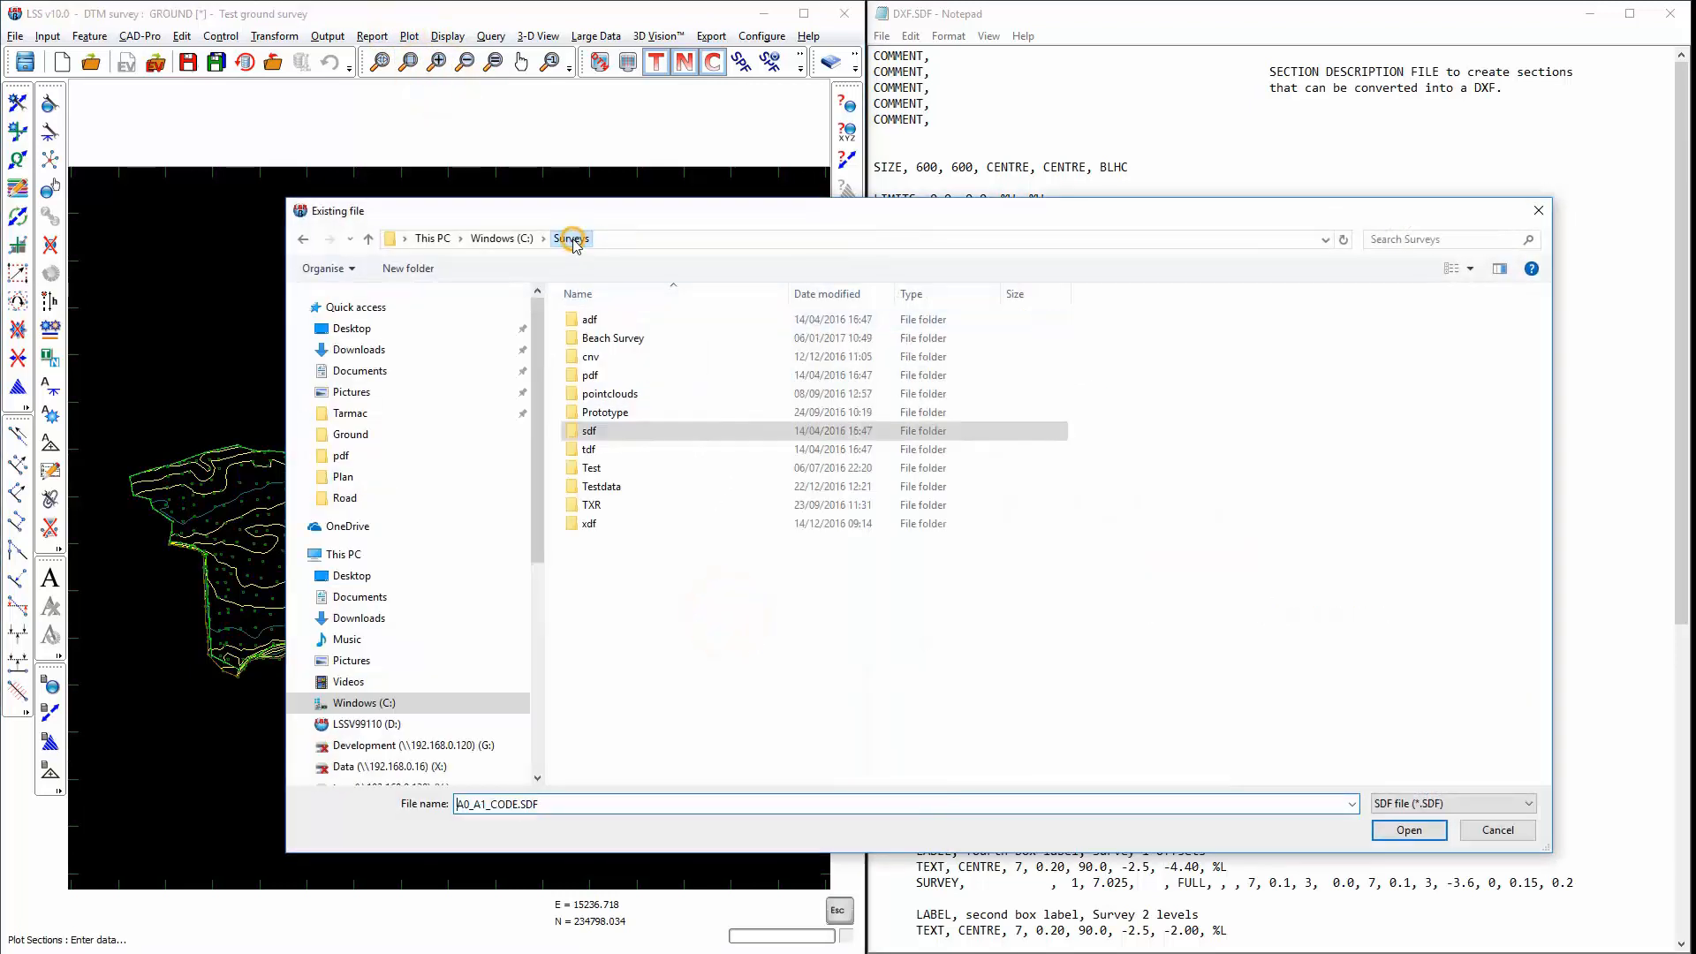
double_click(604, 486)
scroll(625, 540, "down", 2)
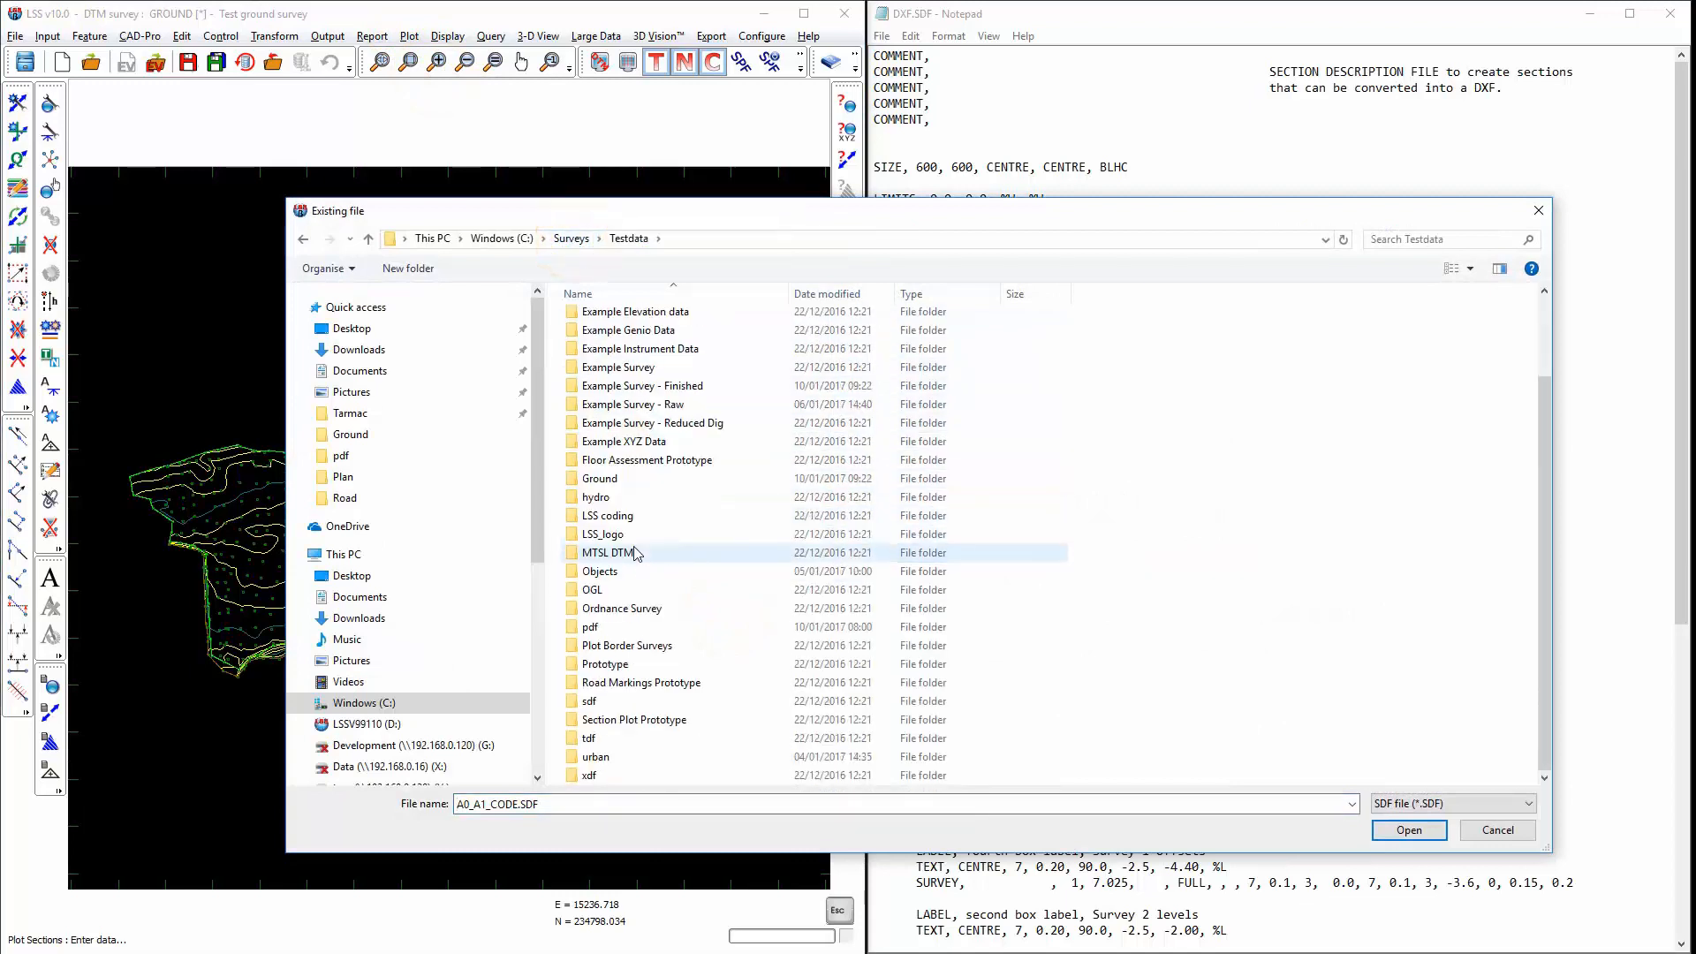
double_click(591, 700)
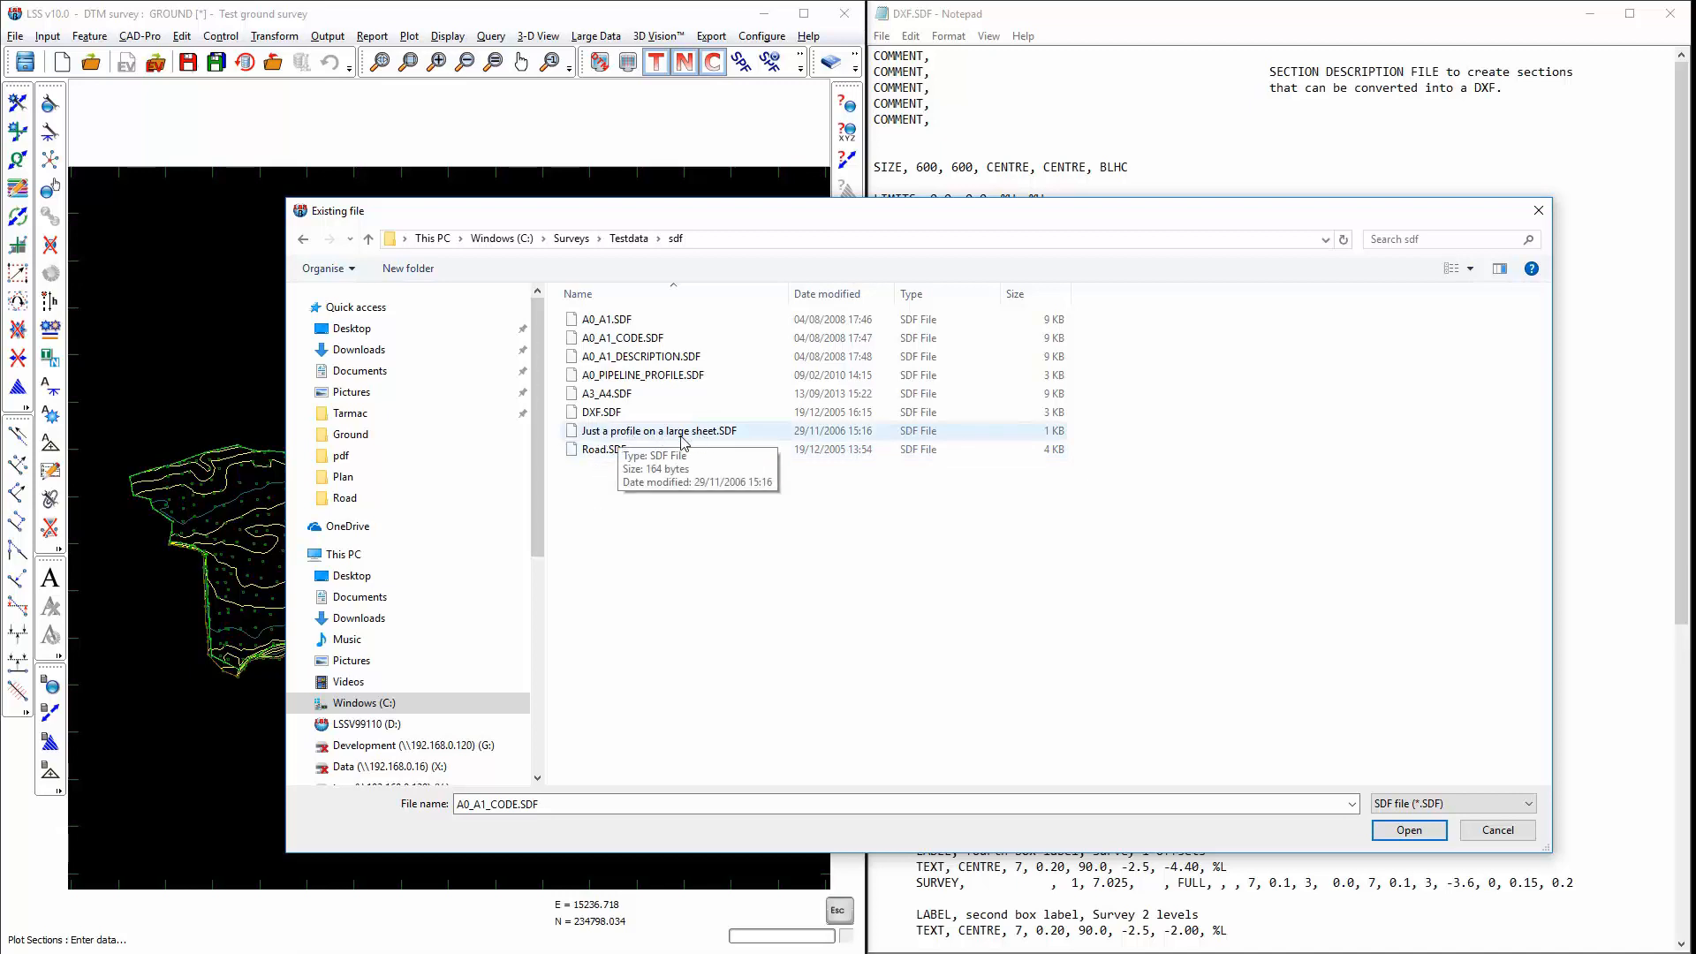
left_click(597, 415)
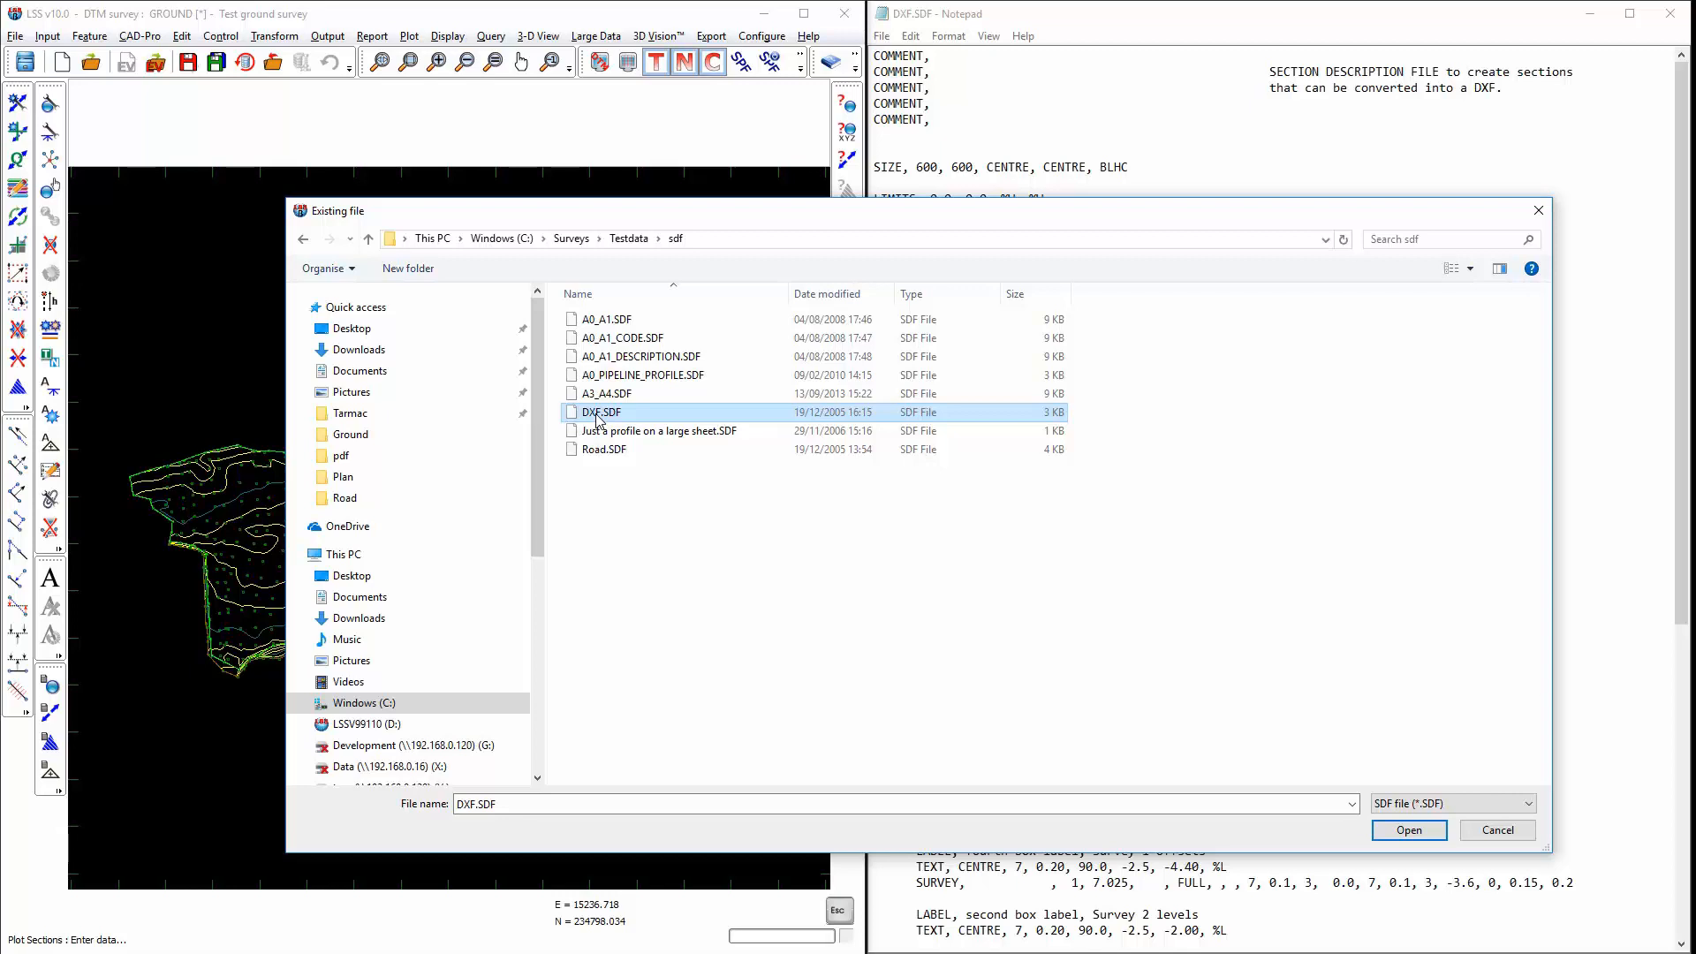
double_click(599, 413)
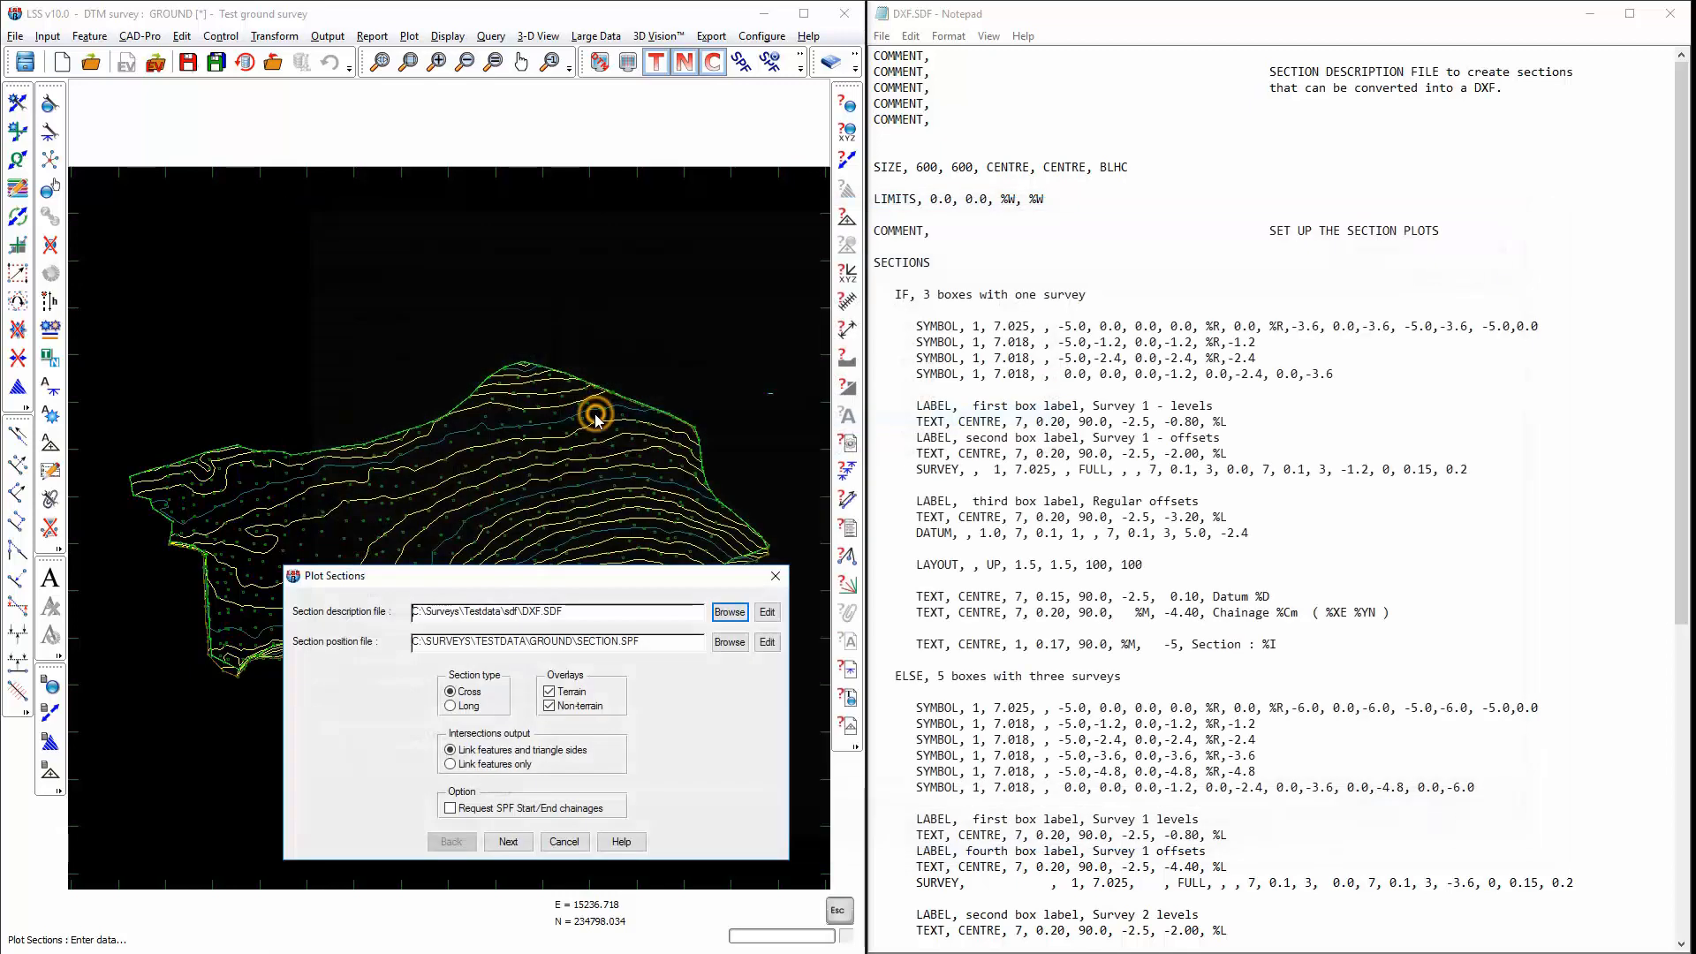
Step: Accept the cross-section, overlay and intersection settings and continue to the box layout options
left_click(767, 614)
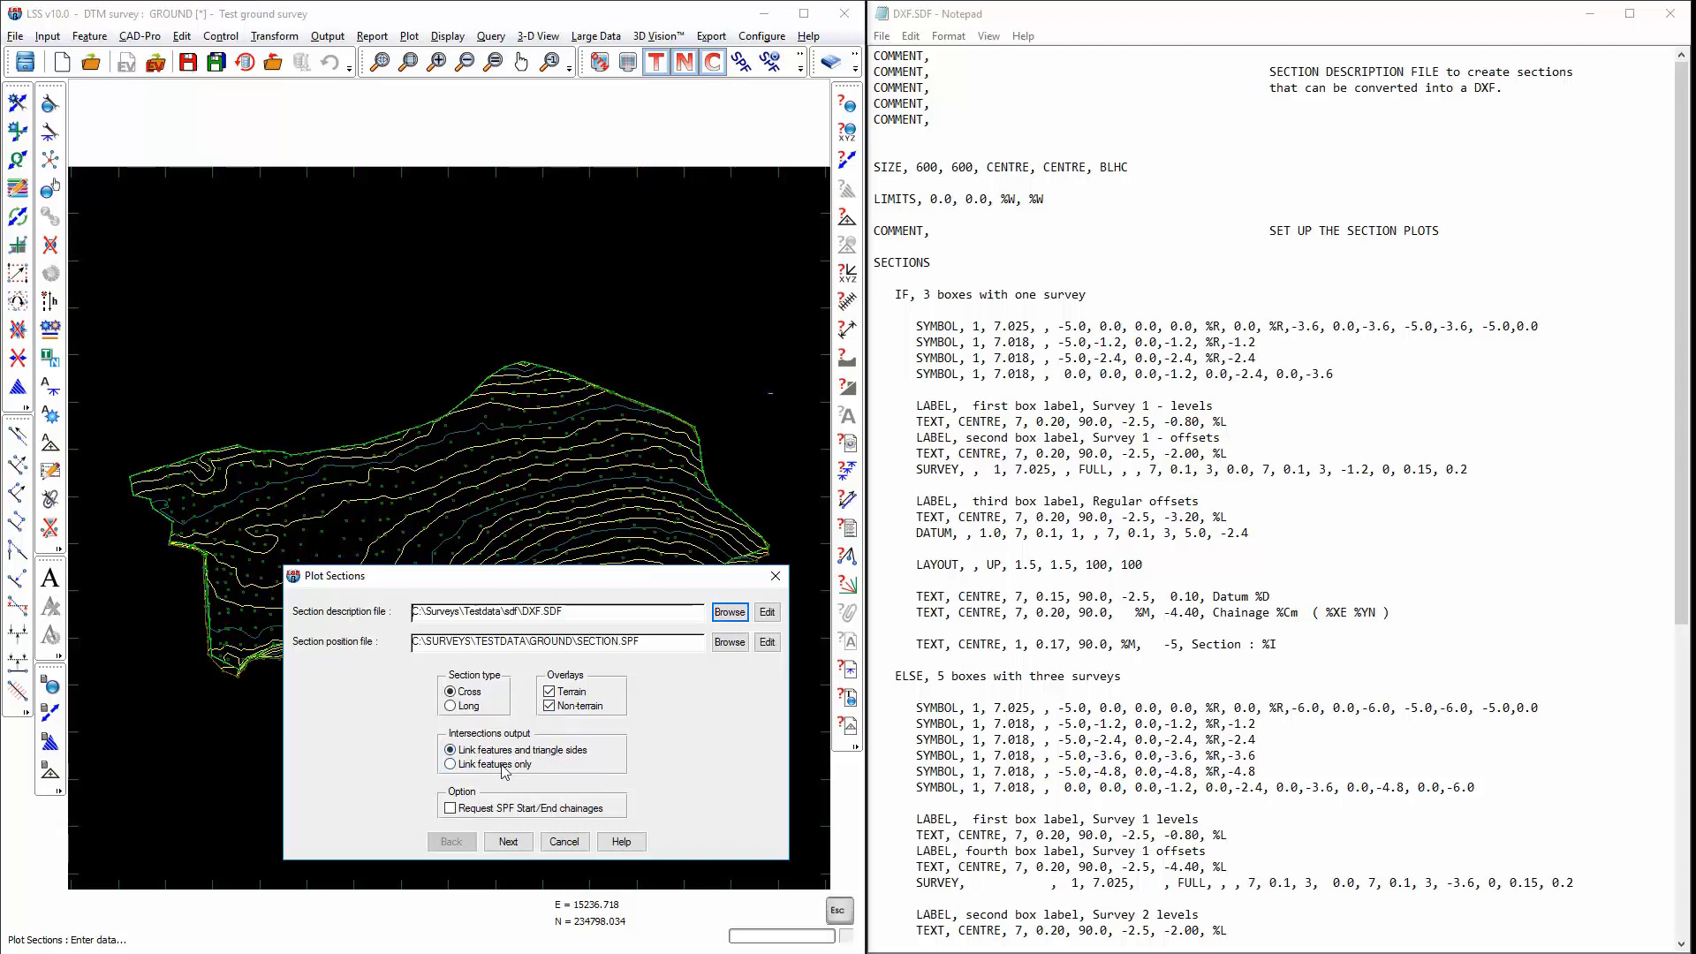
left_click(486, 810)
left_click(508, 840)
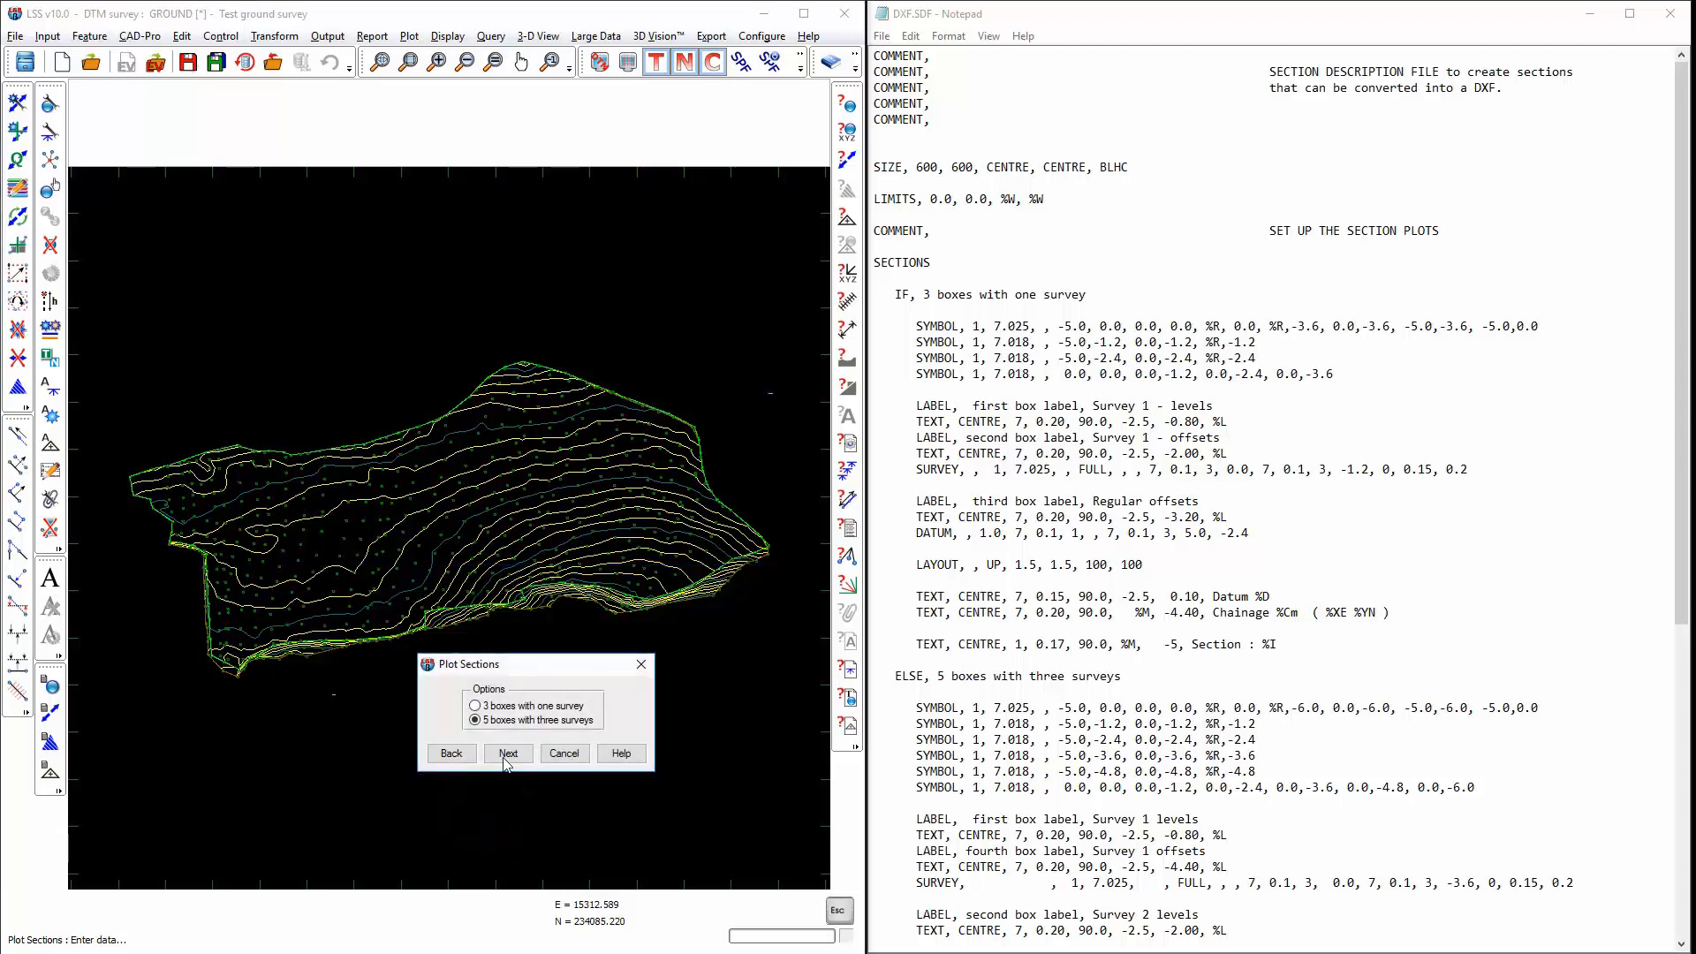
Step: Compare the layout options with the IF and ELSE lines of DXF.SDF and continue with 5 boxes with three surveys
left_click_drag(522, 670, 460, 399)
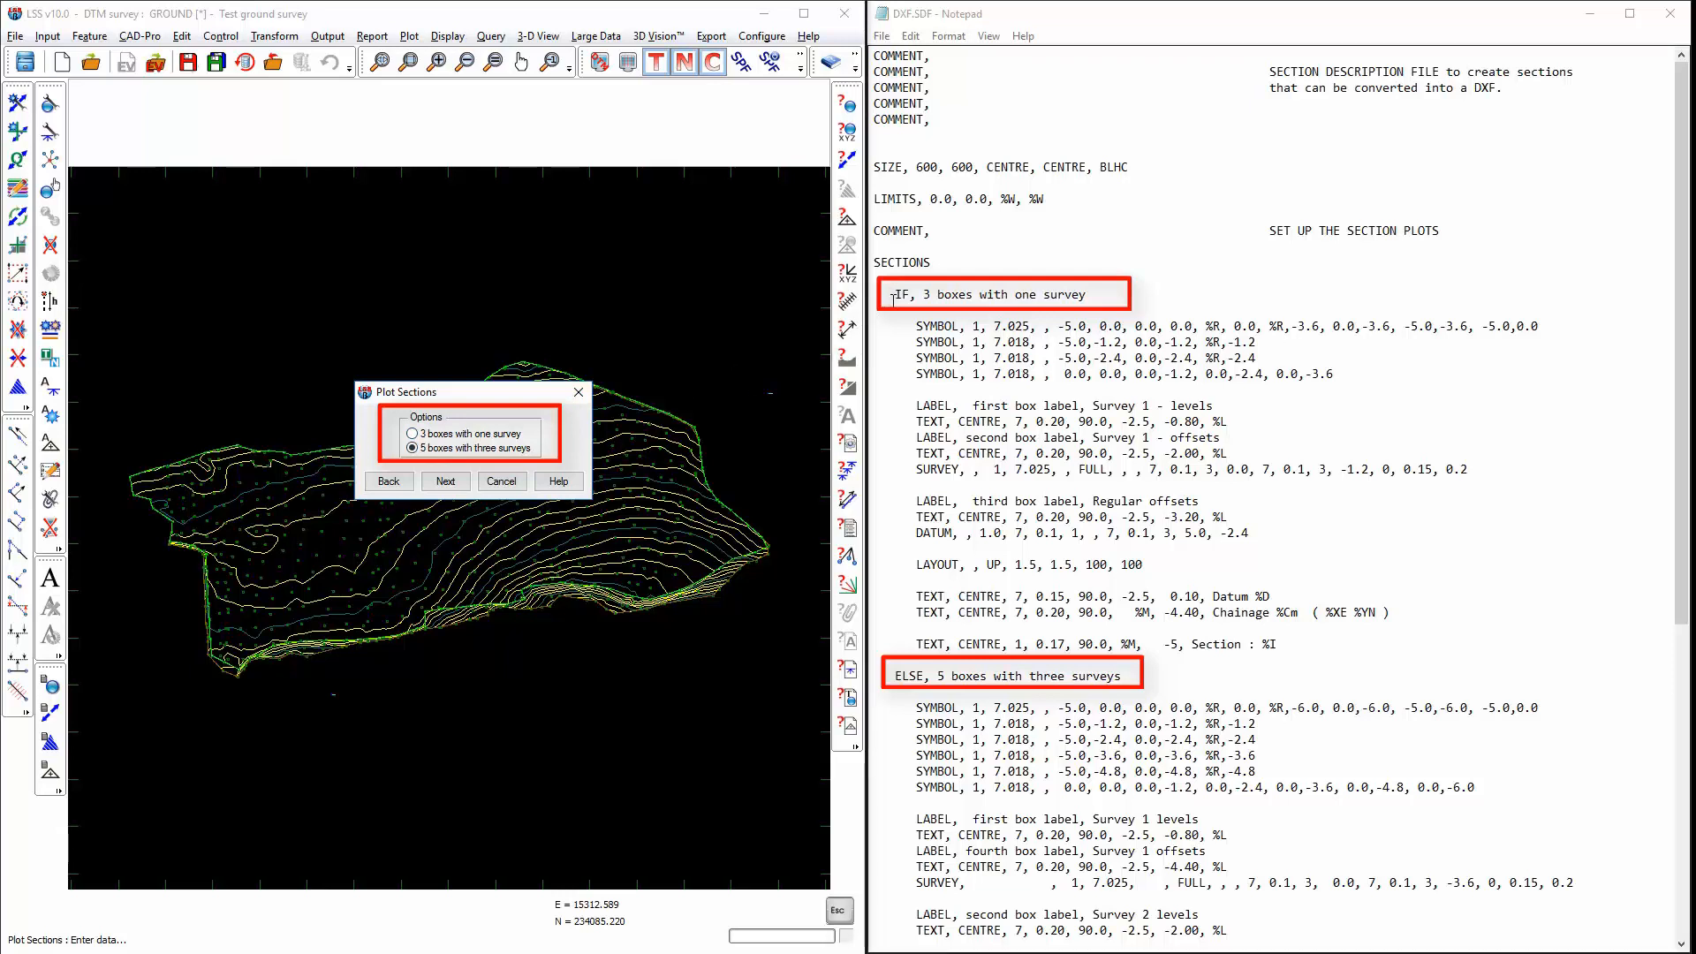
left_click_drag(894, 295, 1107, 289)
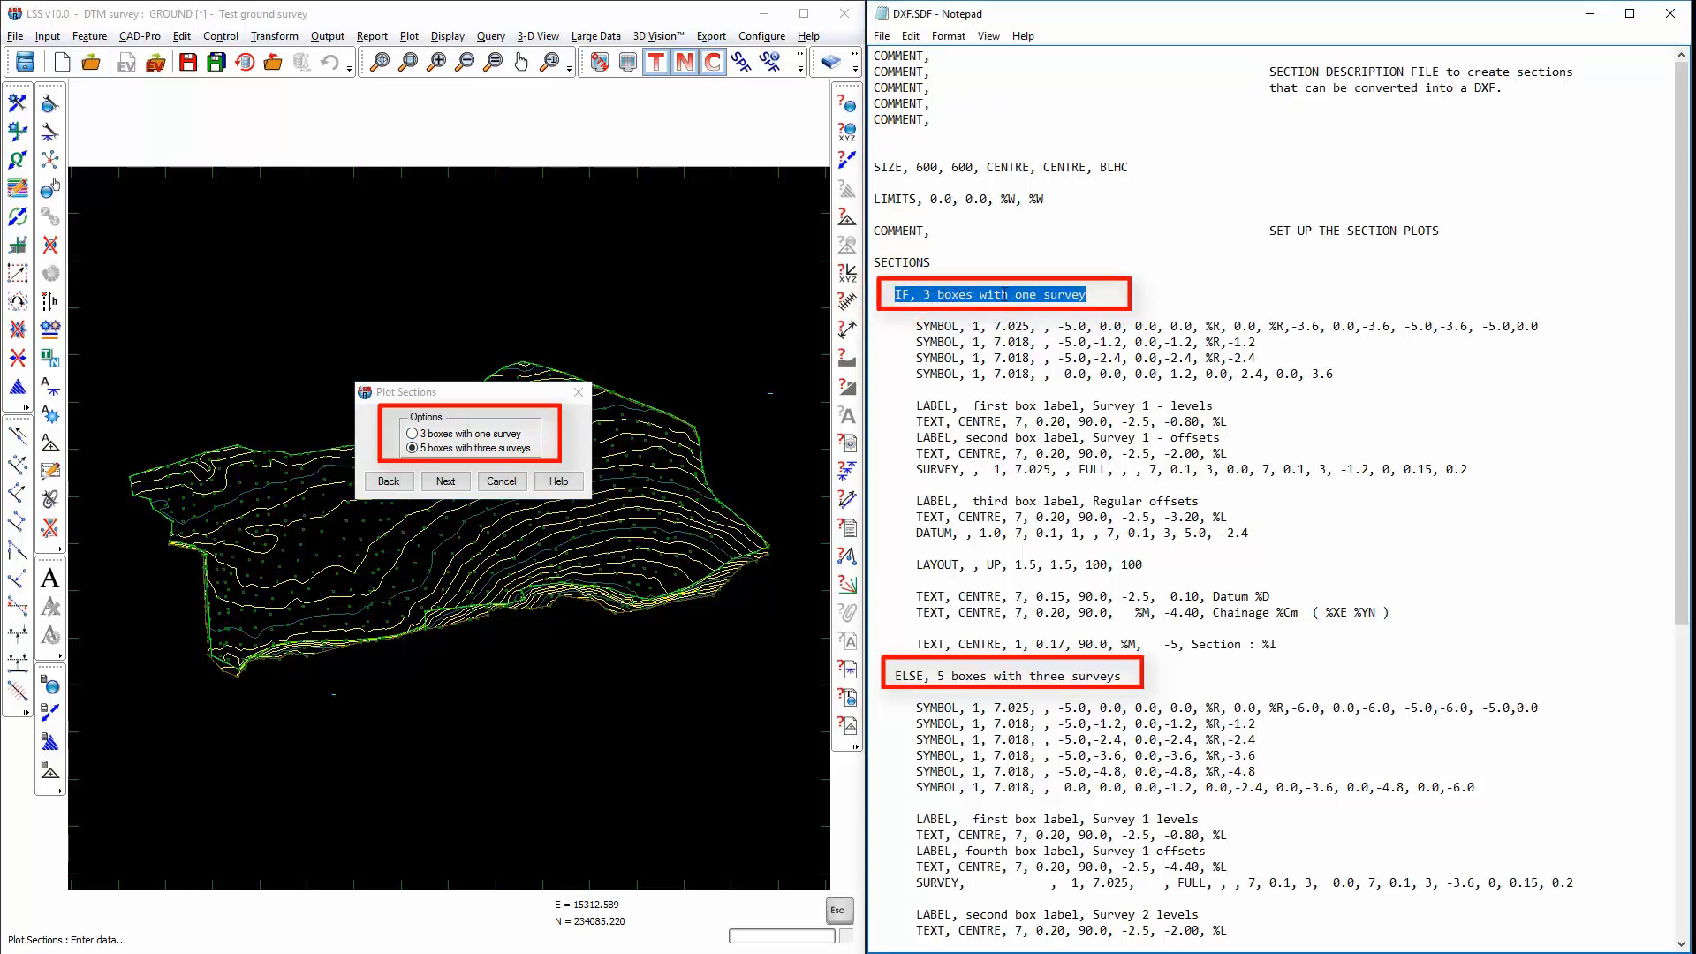
left_click_drag(937, 677, 1121, 677)
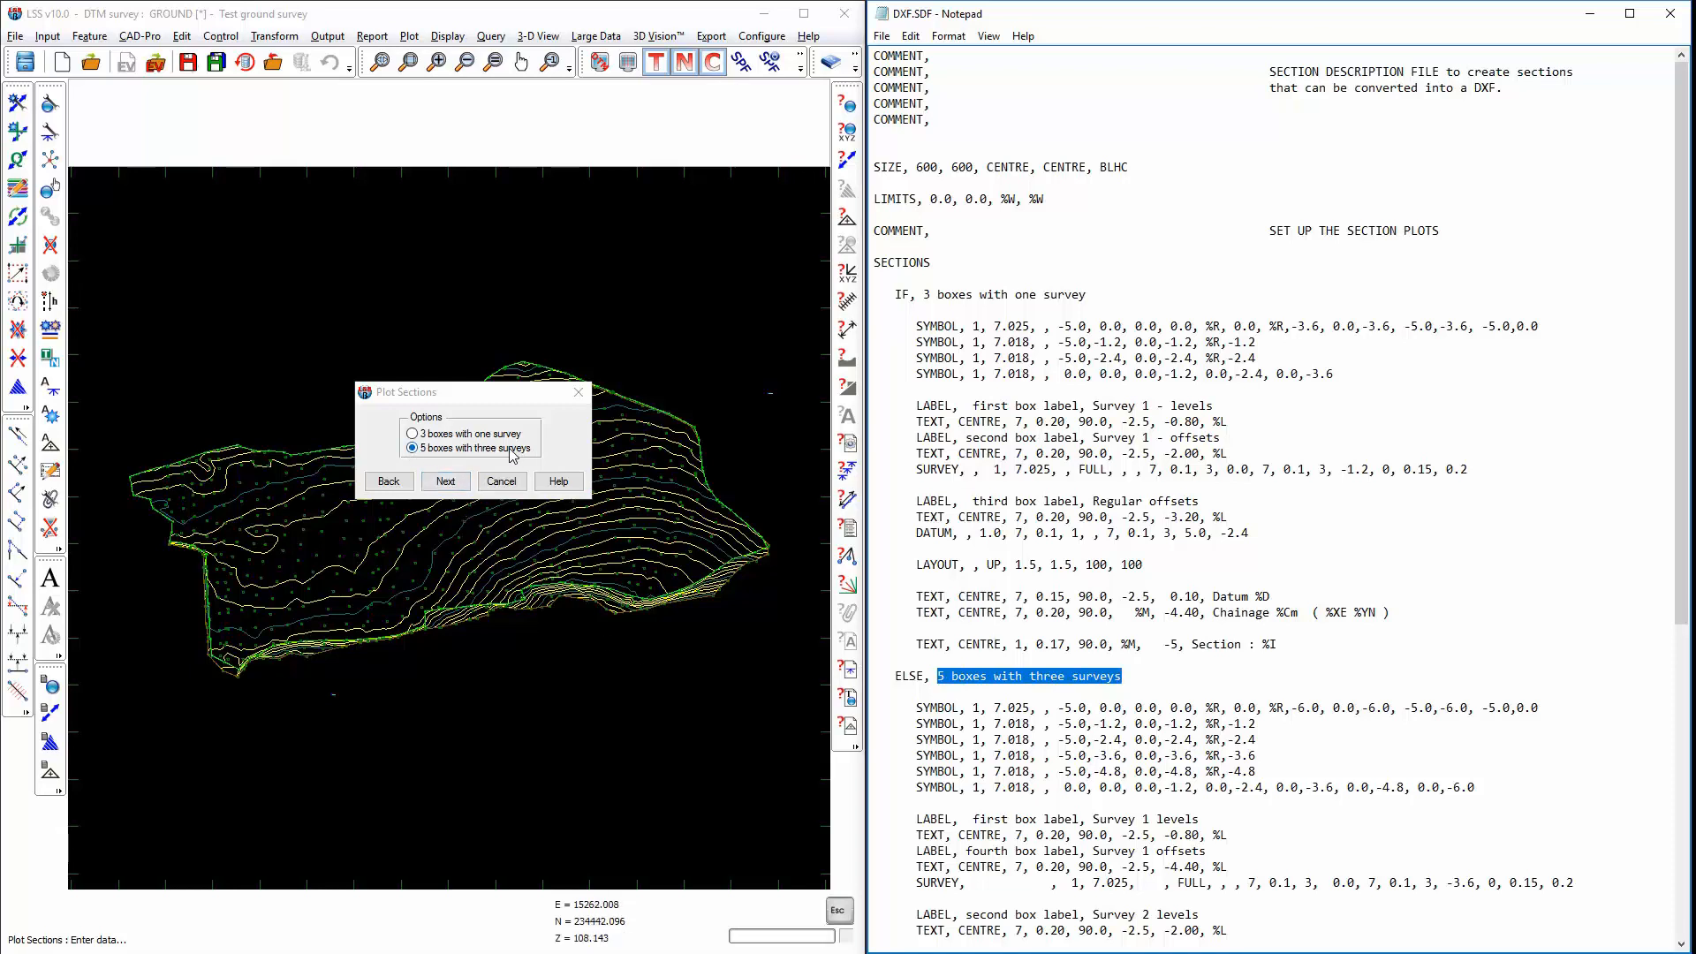
left_click(446, 482)
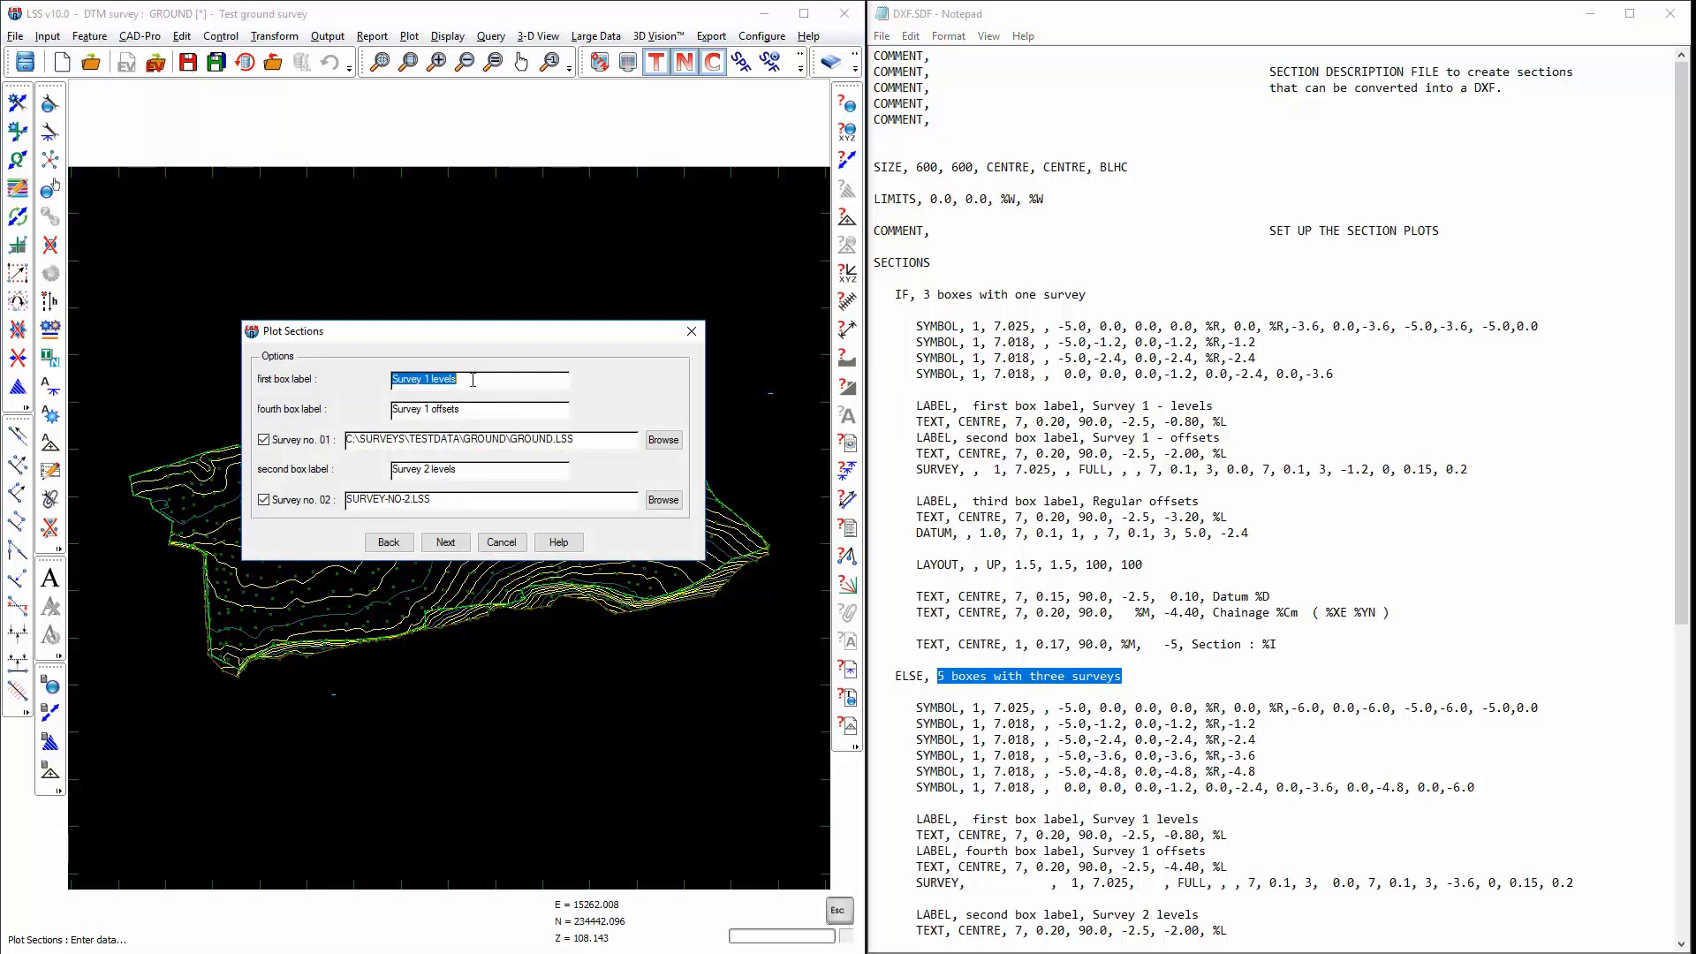
Step: Label the first box "OGL Survey Levels" and the fourth box "OGL Offsets", keeping GROUND.LSS as survey no. 01
left_click_drag(578, 438, 346, 439)
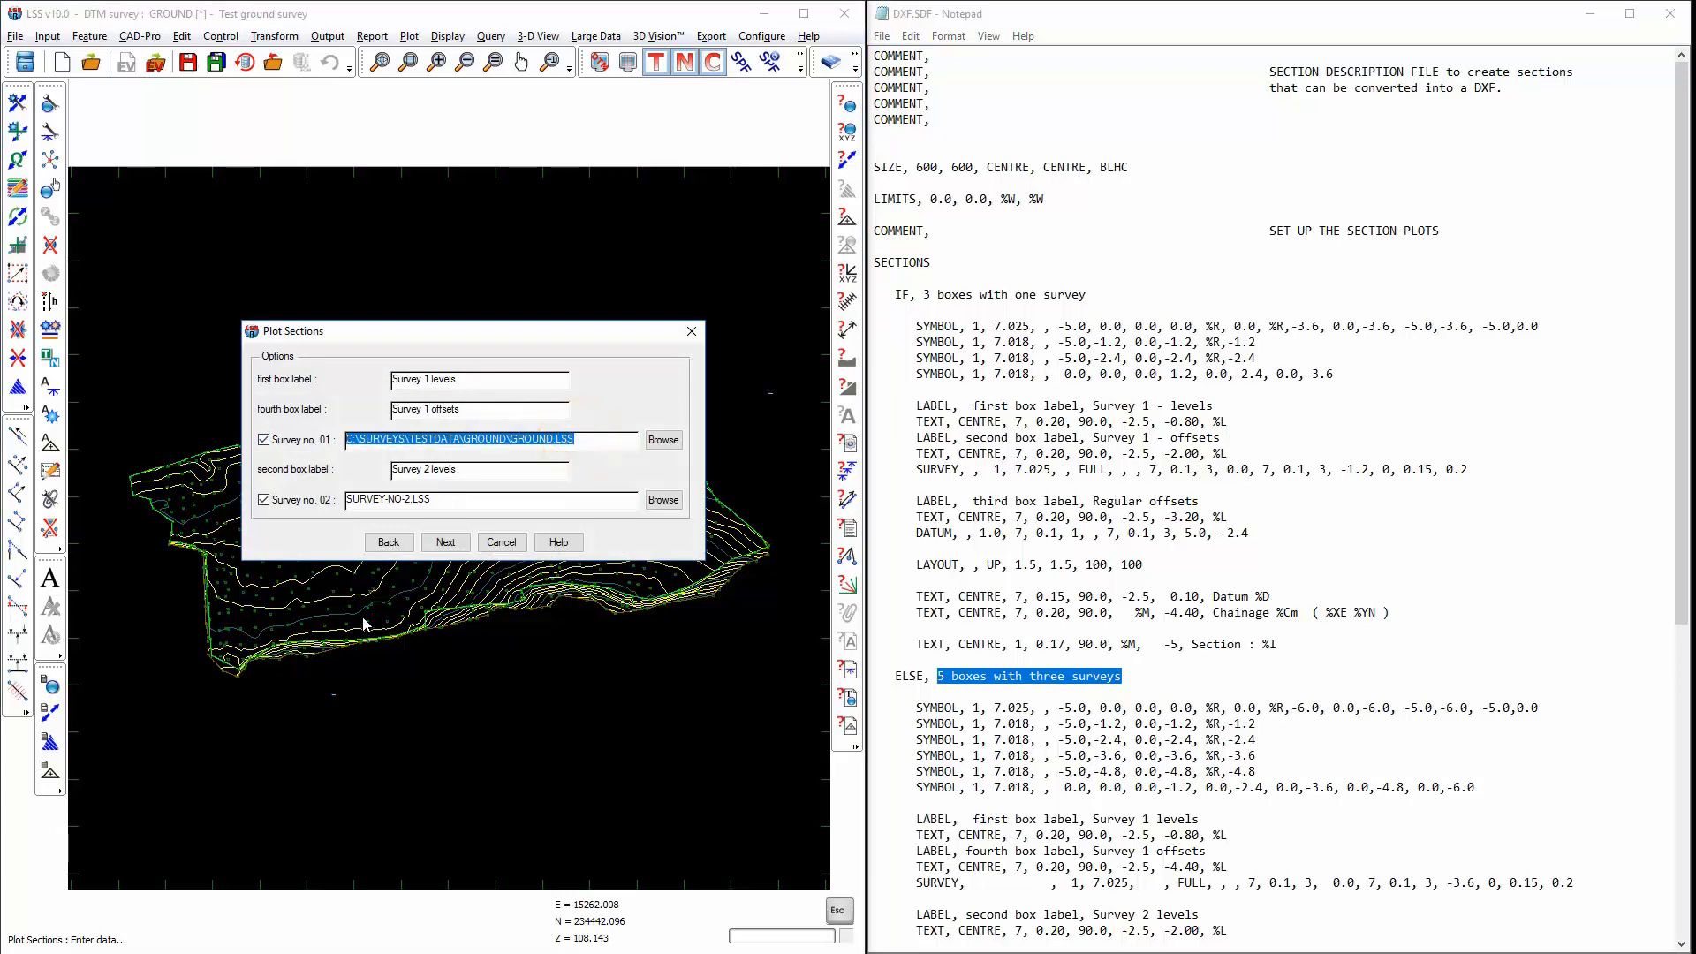
left_click(476, 378)
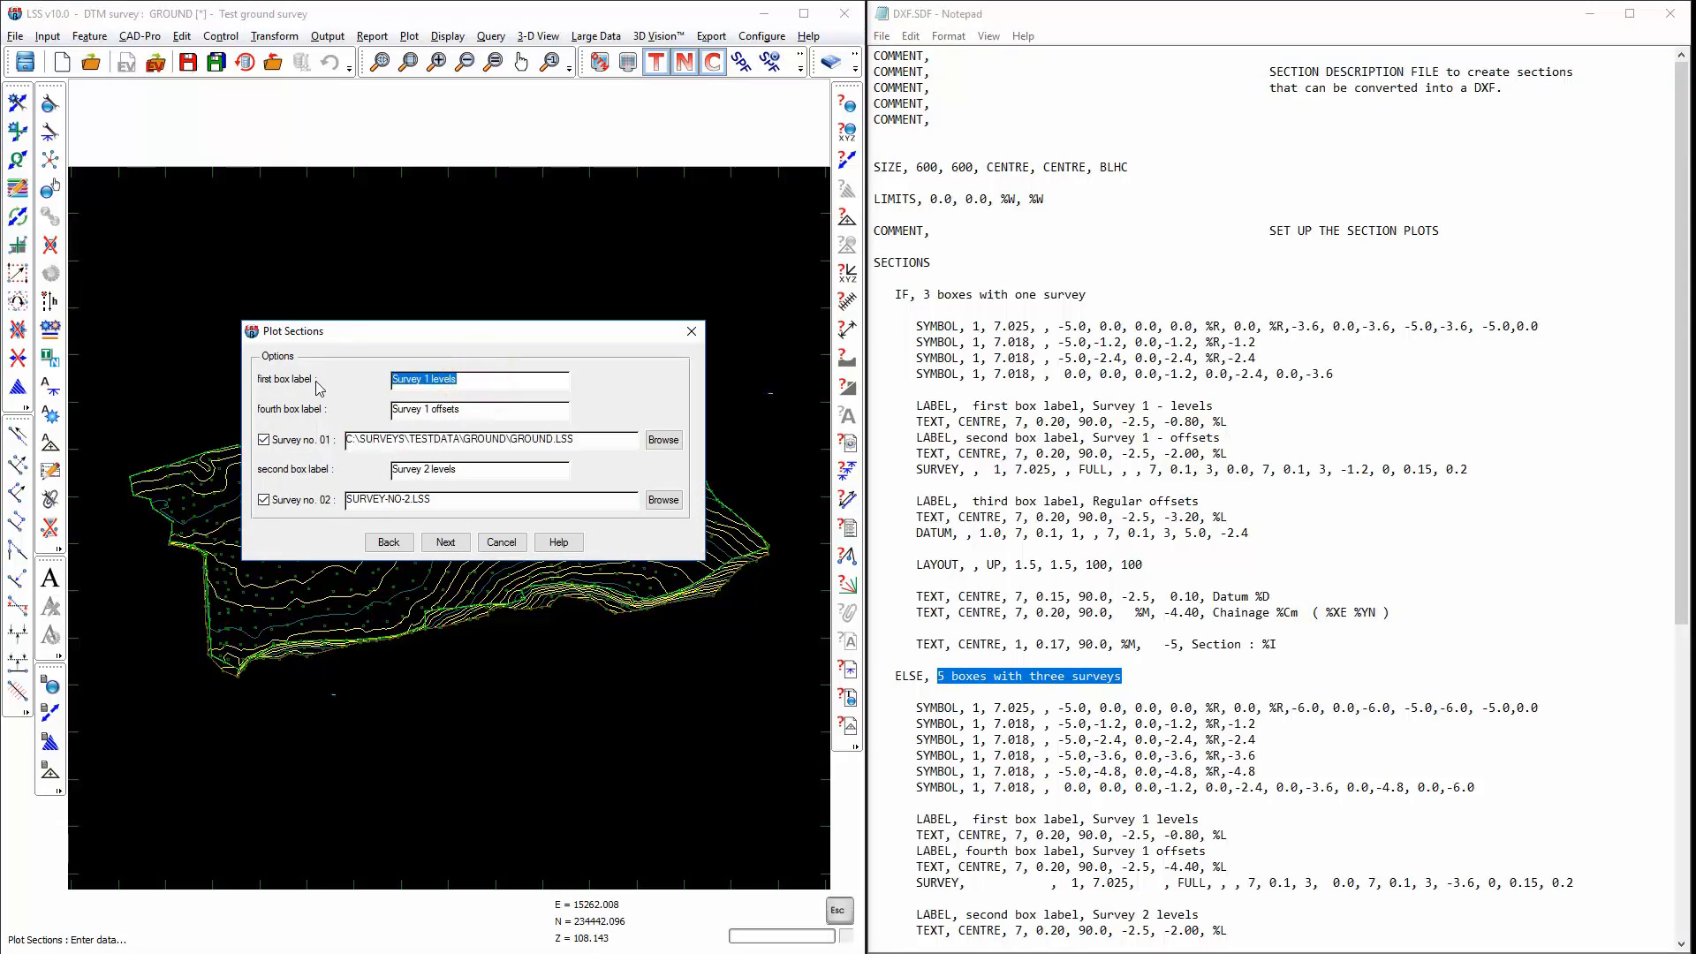
type("OGL Survey Leve")
triple_click(469, 412)
type("OG")
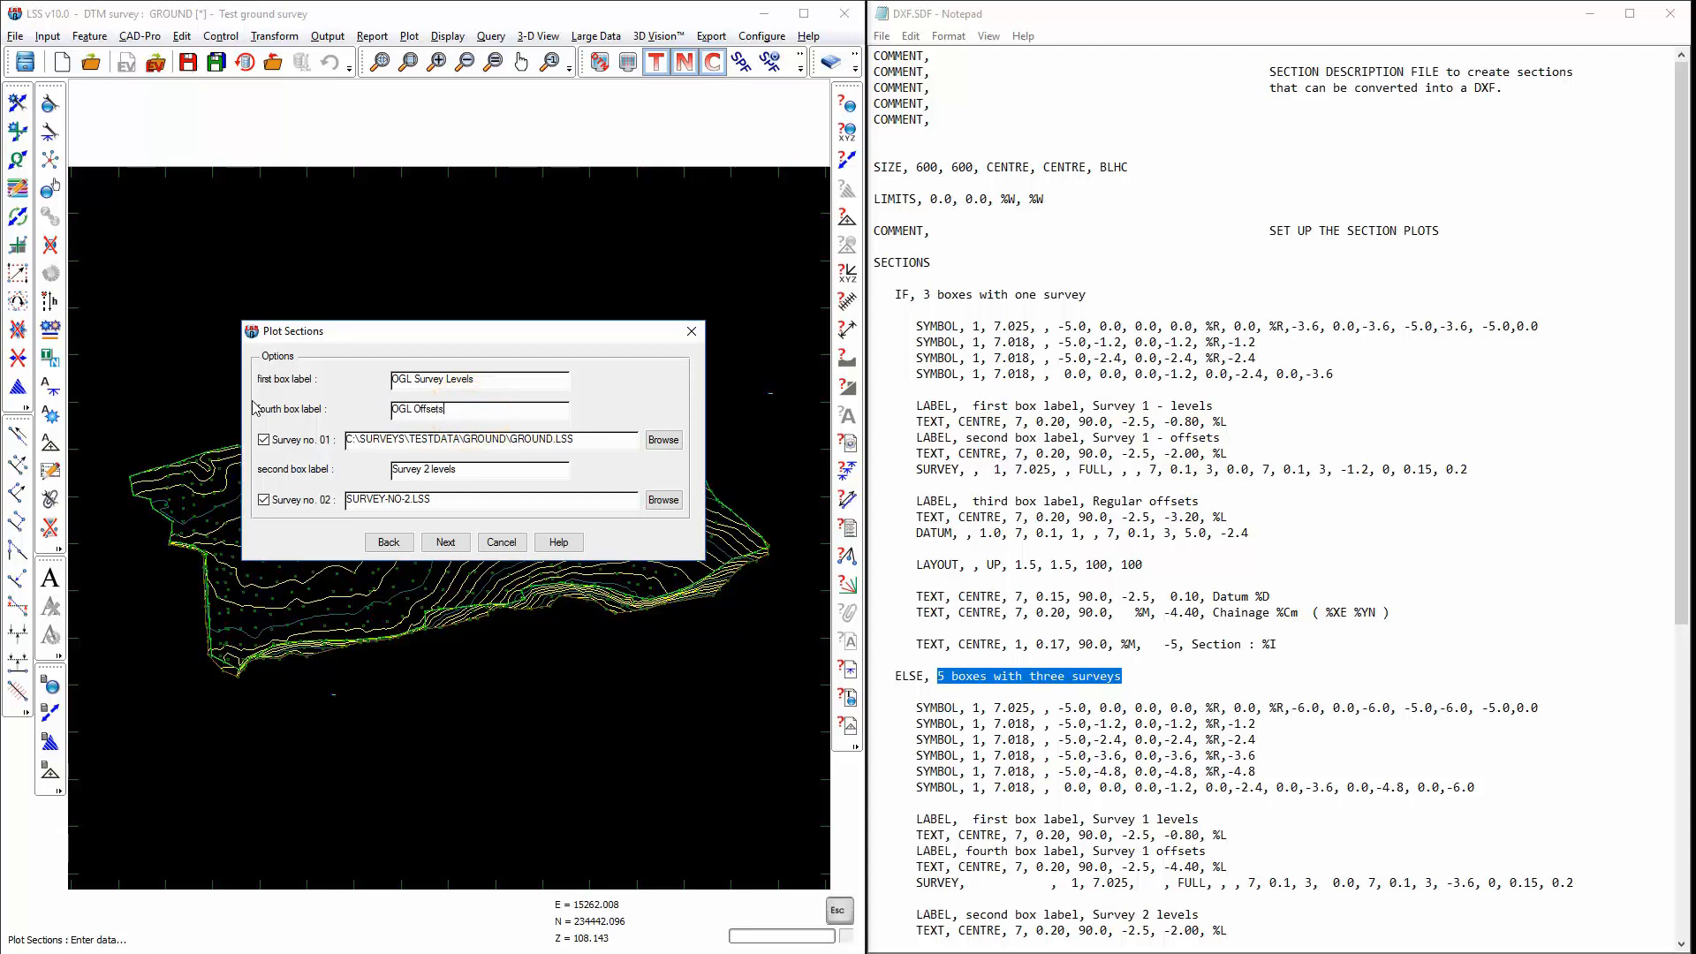
Step: Label the second box "Excavation", assign EXCAVATION.LSS as survey no. 02, and continue to the third survey's options
triple_click(477, 471)
type("Excavation")
left_click(662, 500)
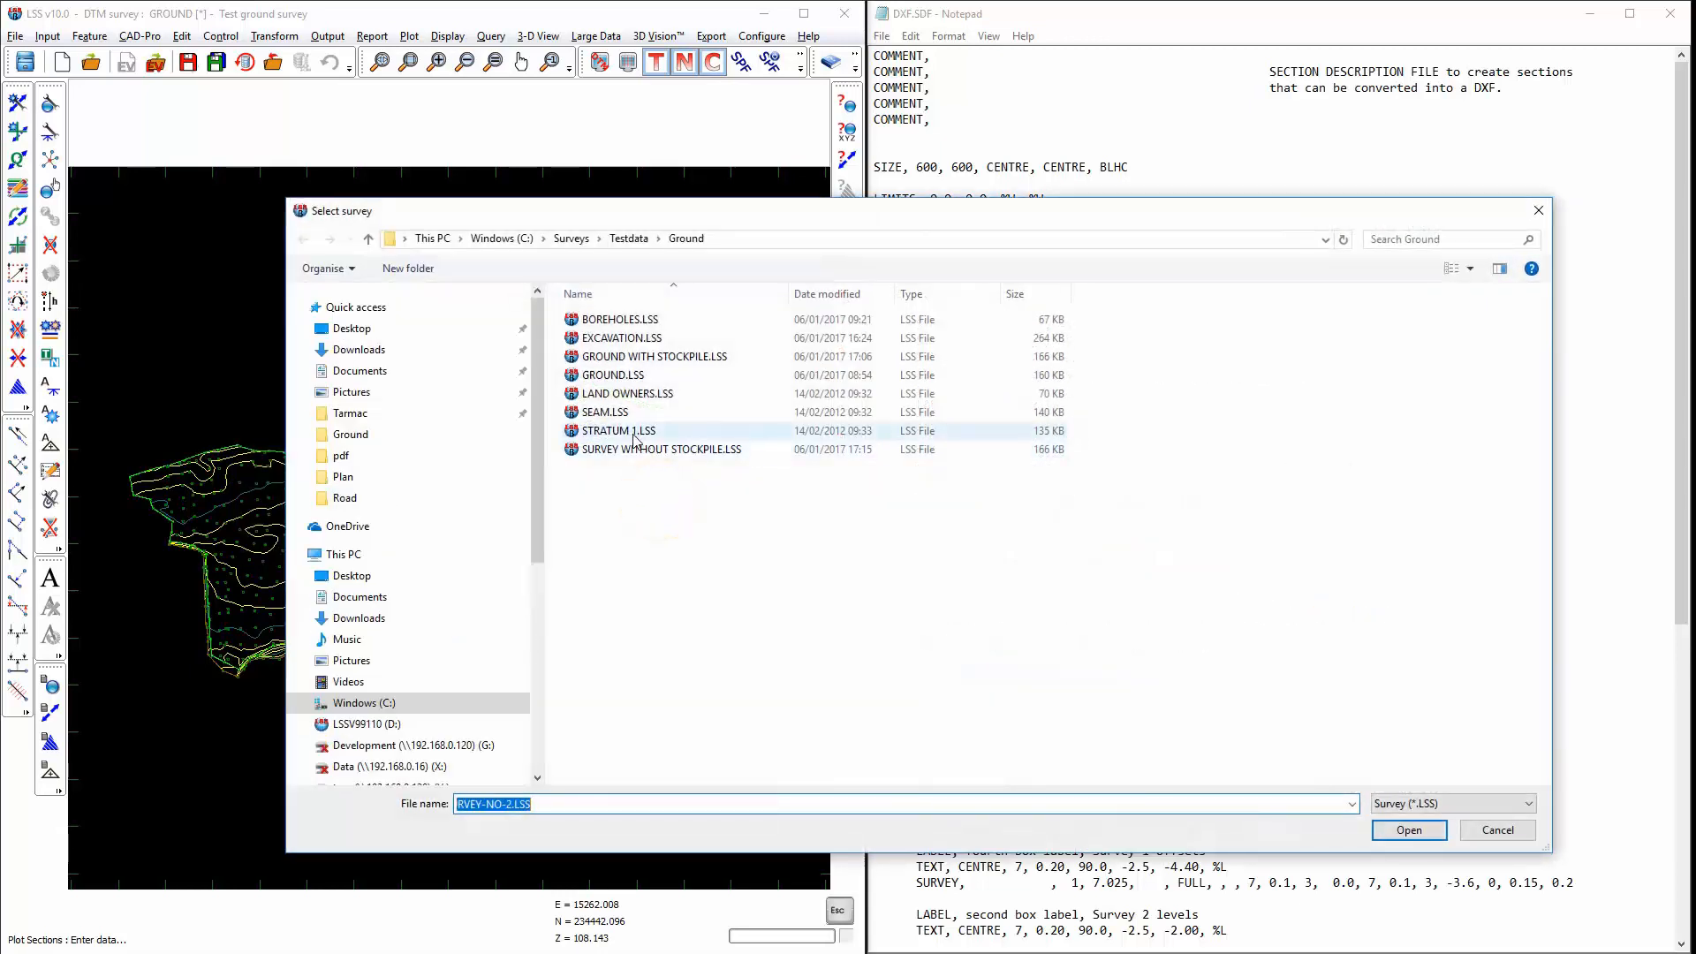
double_click(622, 338)
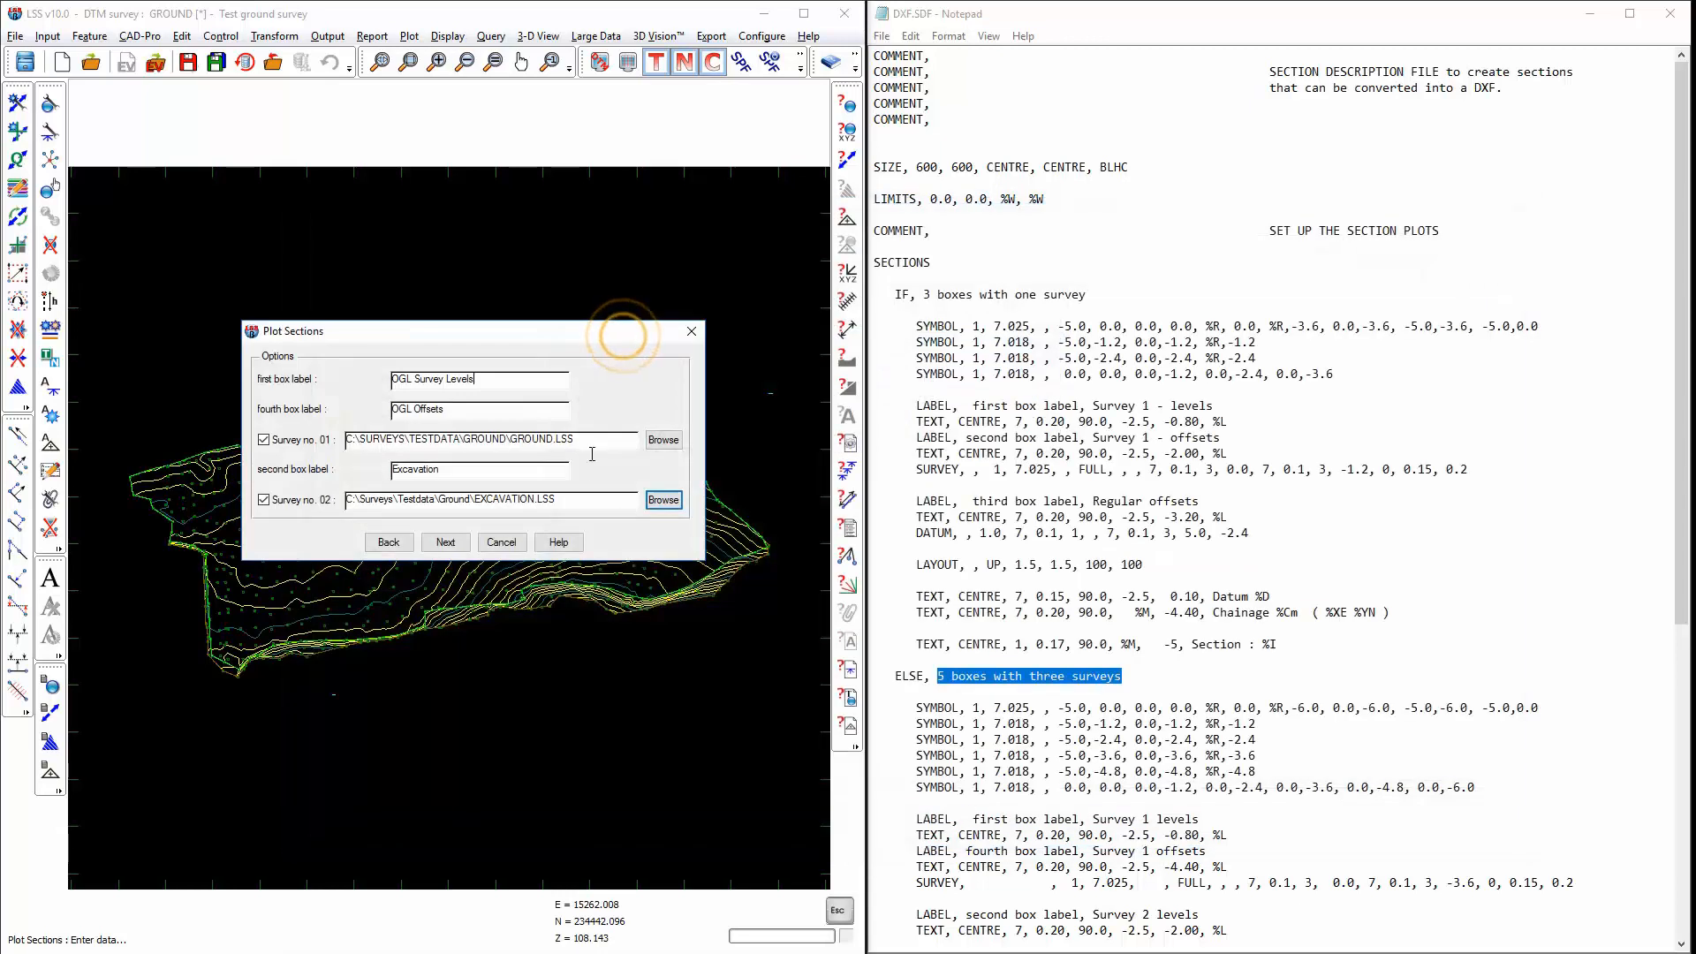
left_click(452, 545)
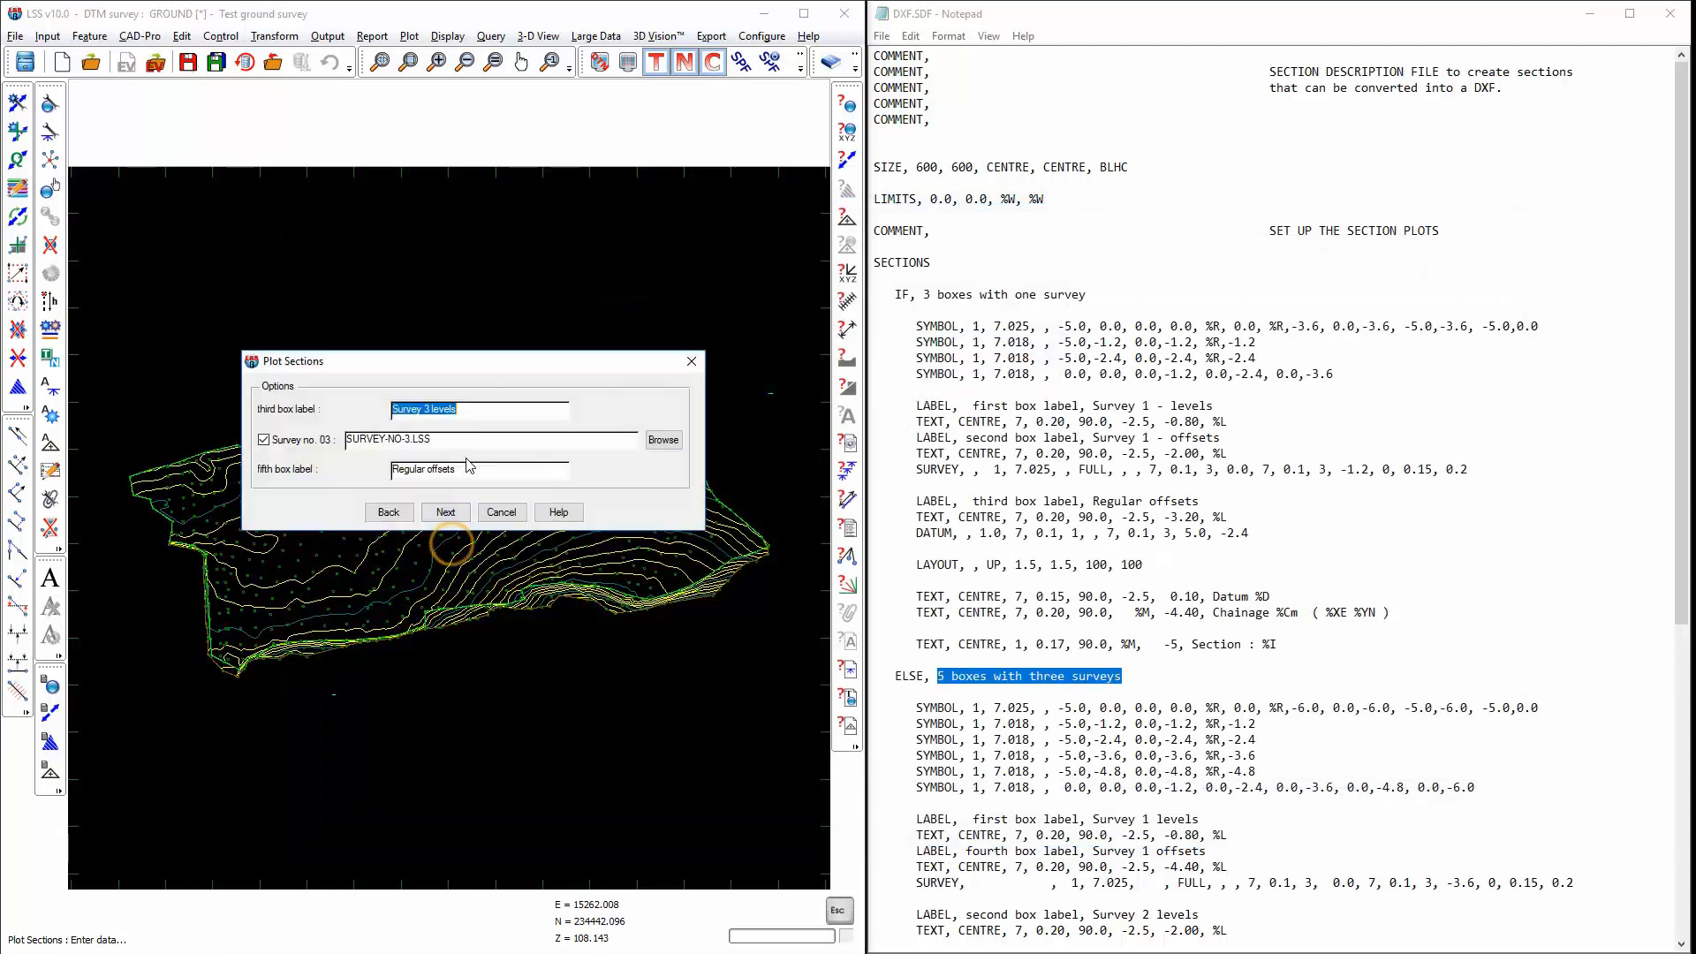
Step: Label the third box "Seam Levels", assign STRATUM 1.LSS as survey no. 03, and generate the sections
type("Seam L")
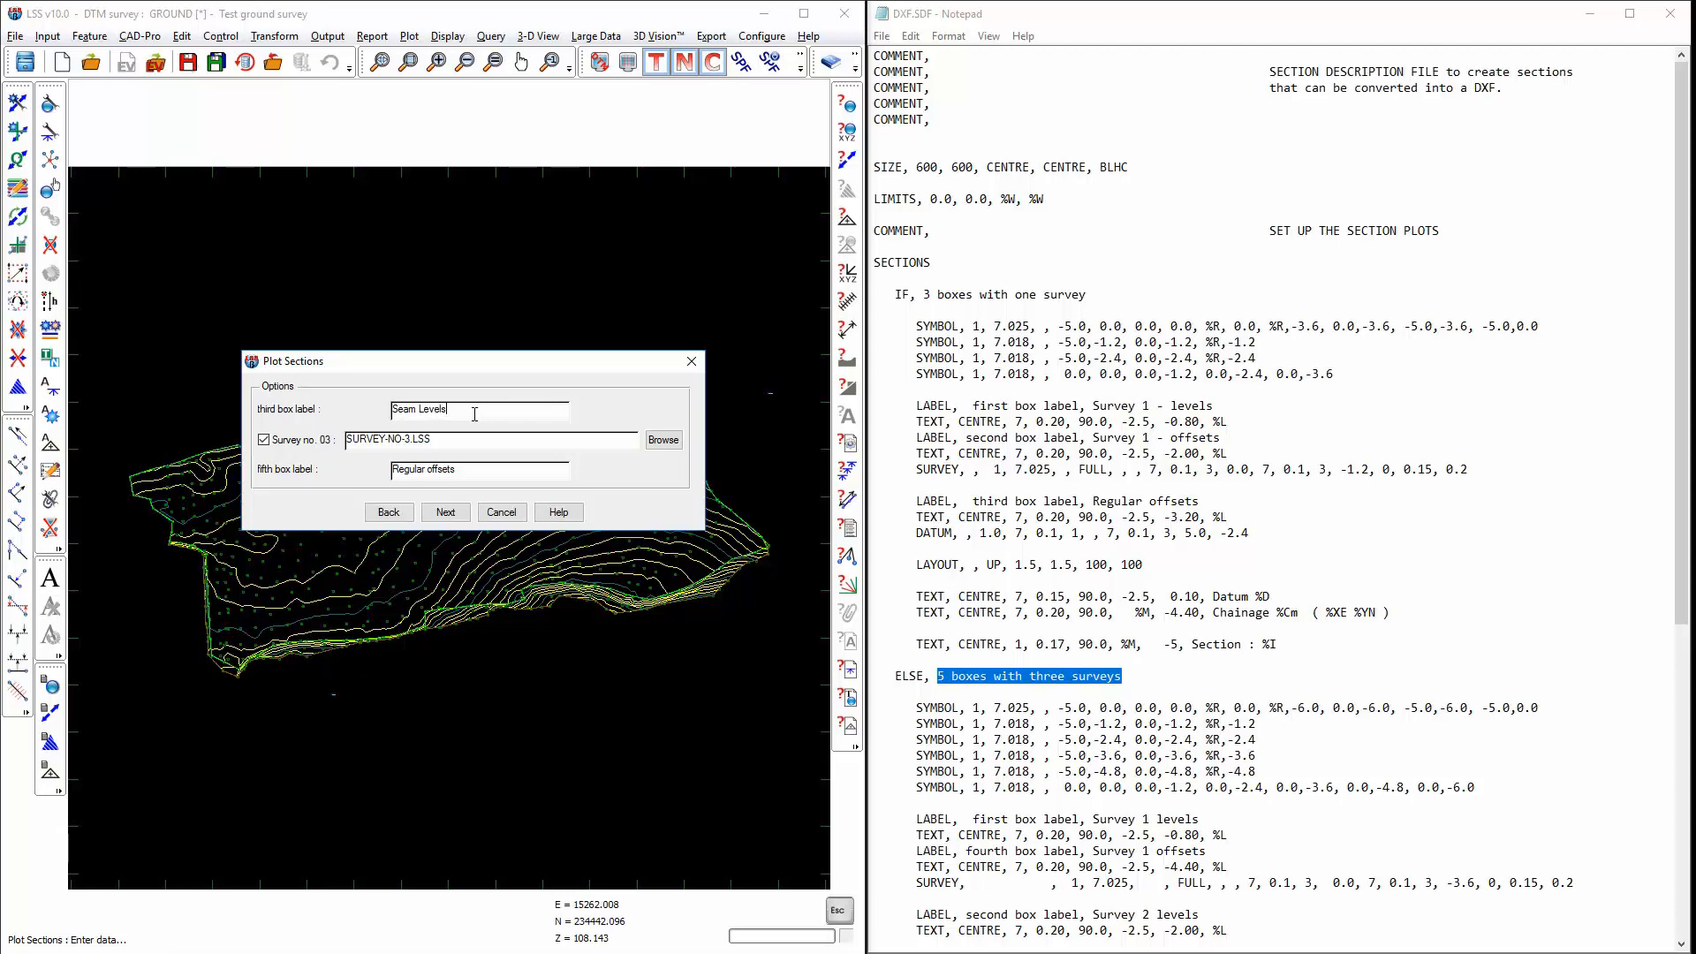
left_click(663, 440)
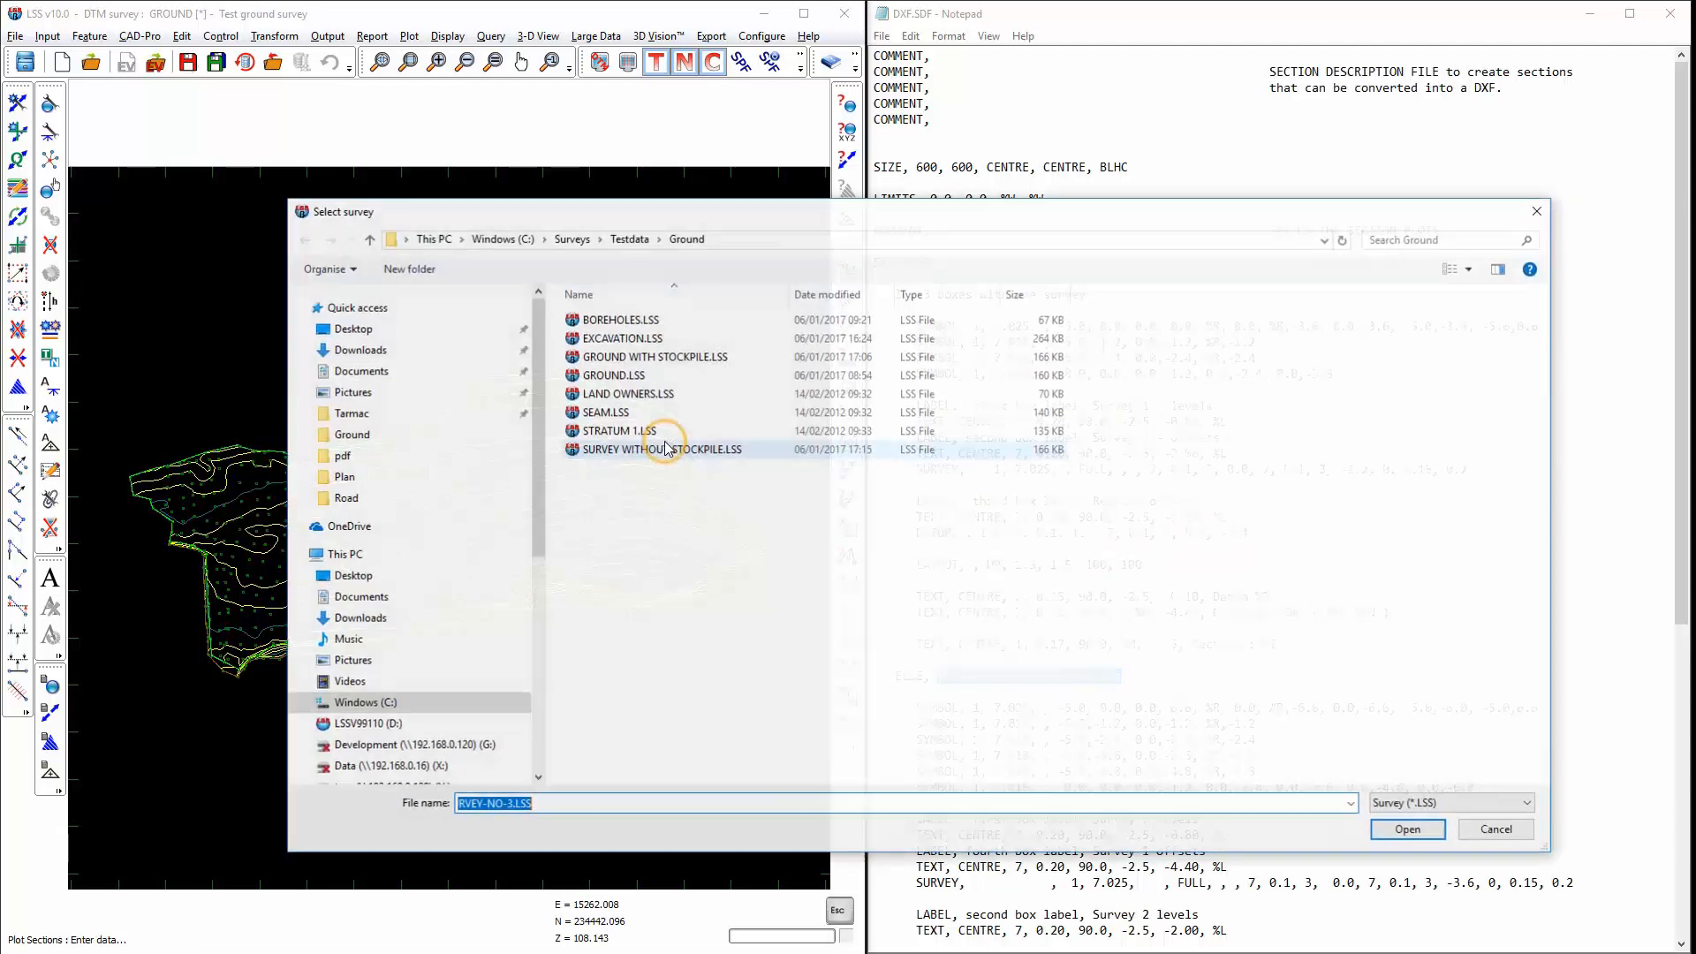
left_click(616, 432)
double_click(615, 432)
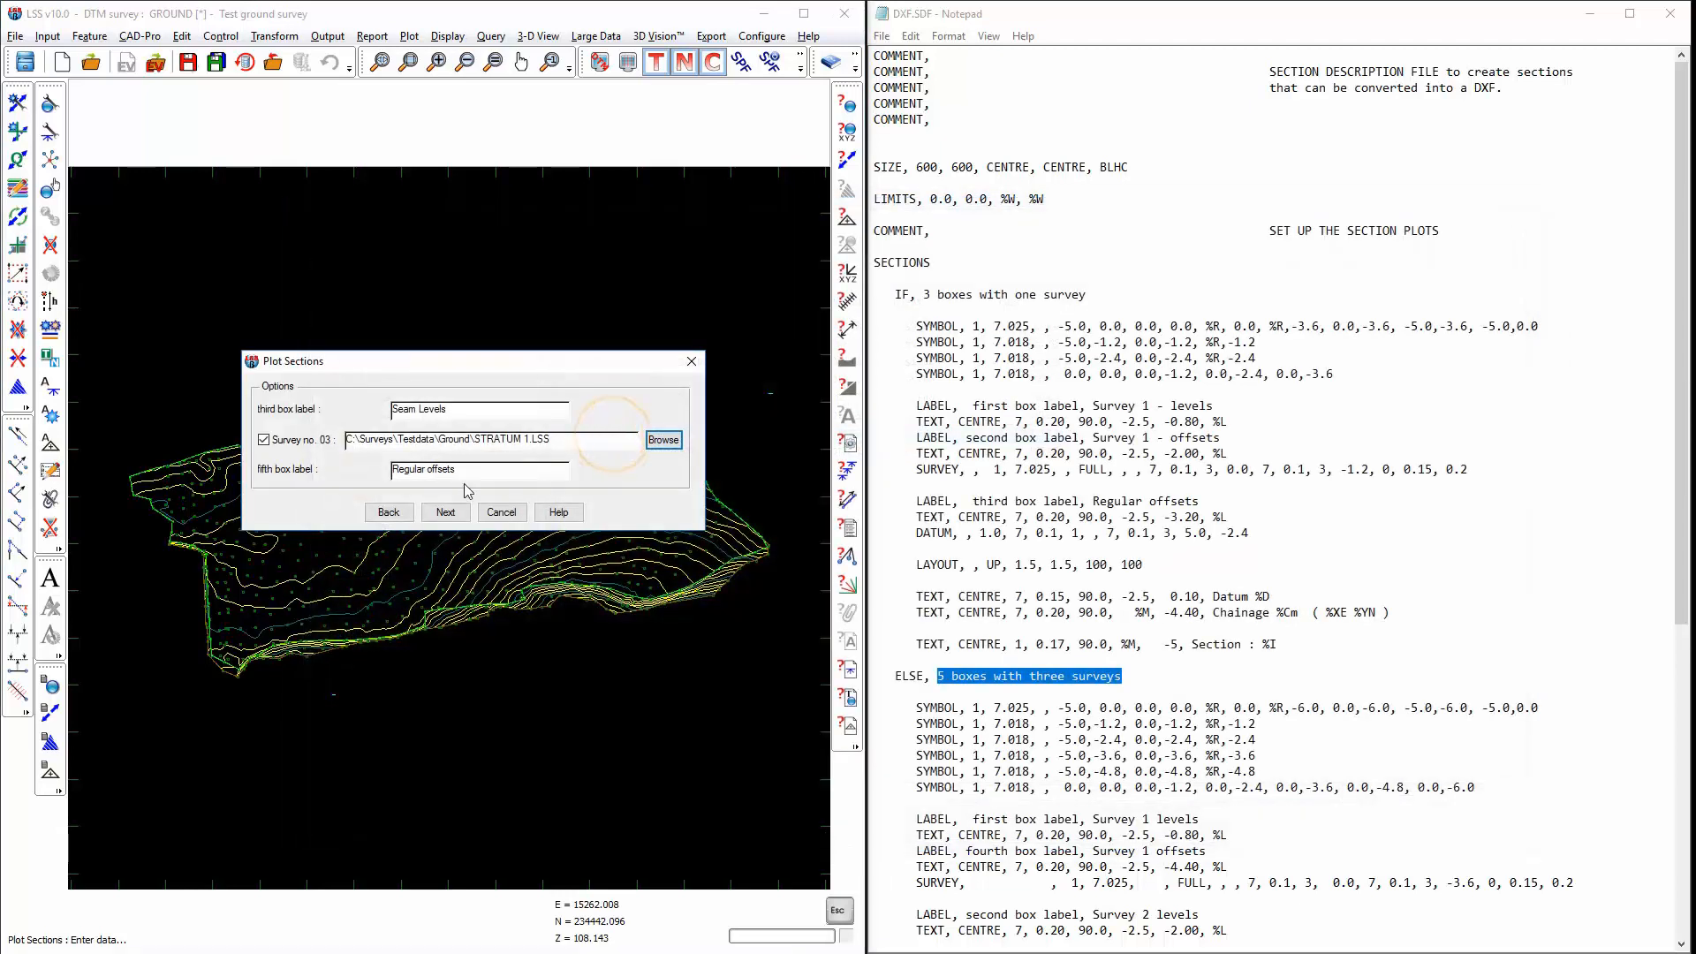
left_click(452, 511)
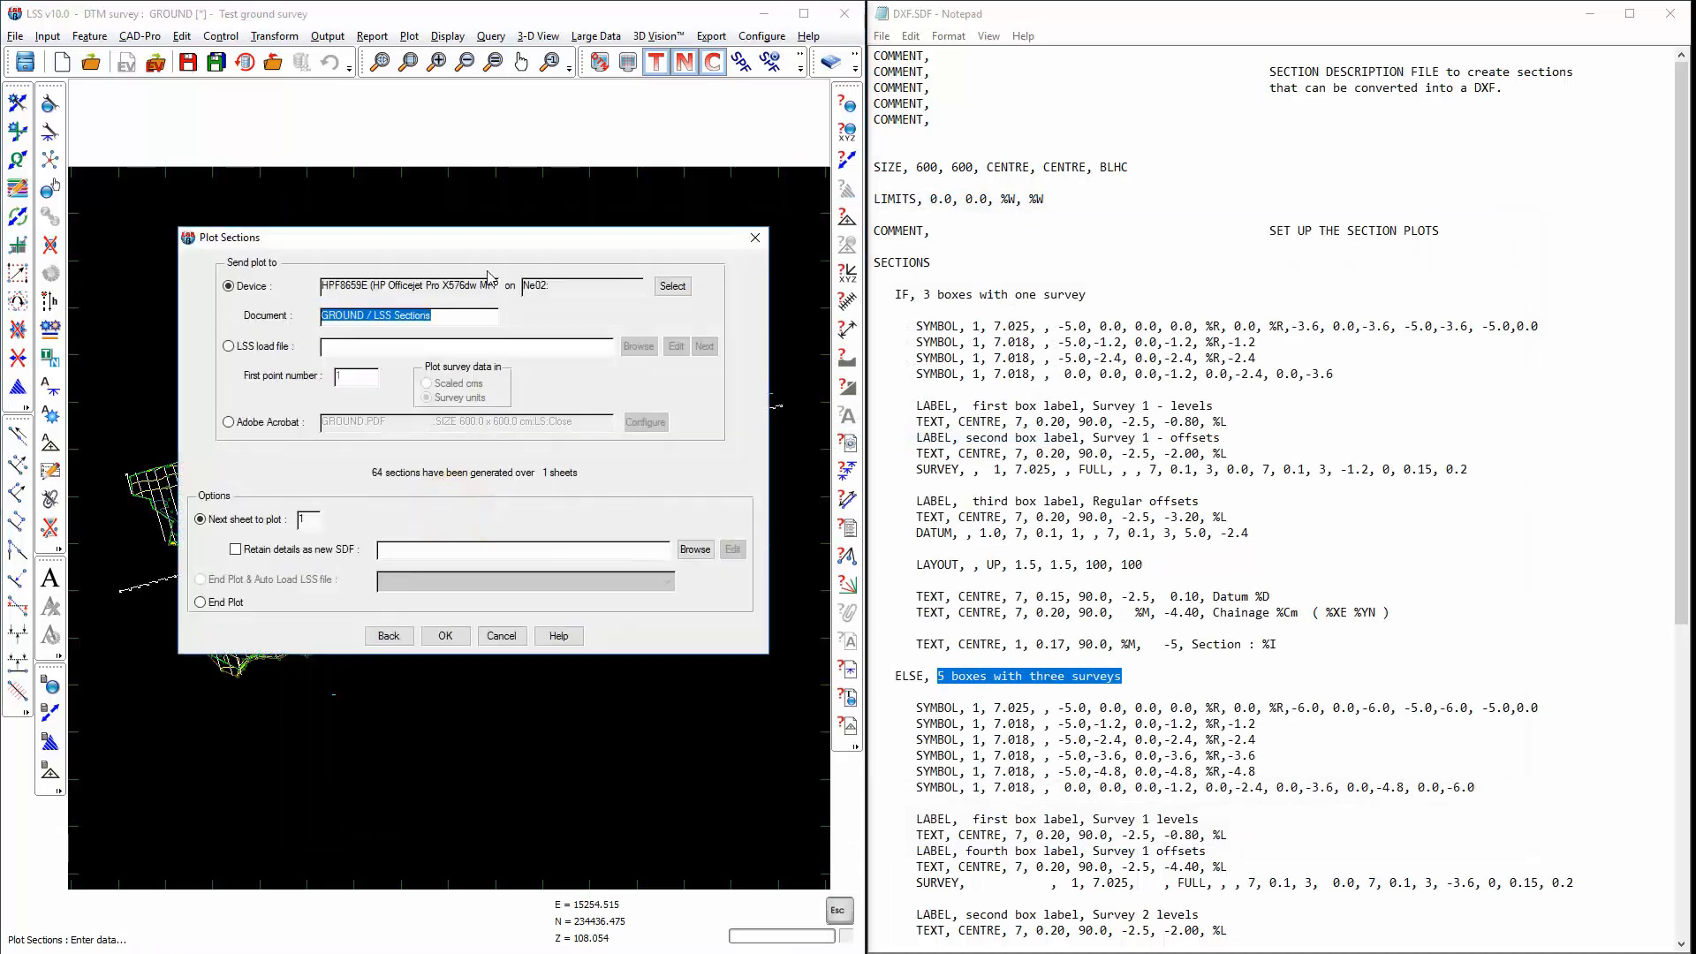
Step: Check the sections behind the plot dialog, then send the plot to Adobe Acrobat as GROUND.PDF and open its configuration
left_click_drag(487, 245, 1095, 560)
mouse_move(1244, 568)
left_mouse_down()
mouse_move(1305, 537)
mouse_move(1107, 472)
mouse_move(1000, 475)
mouse_move(1011, 466)
mouse_move(654, 411)
mouse_move(510, 357)
mouse_move(484, 292)
left_mouse_up()
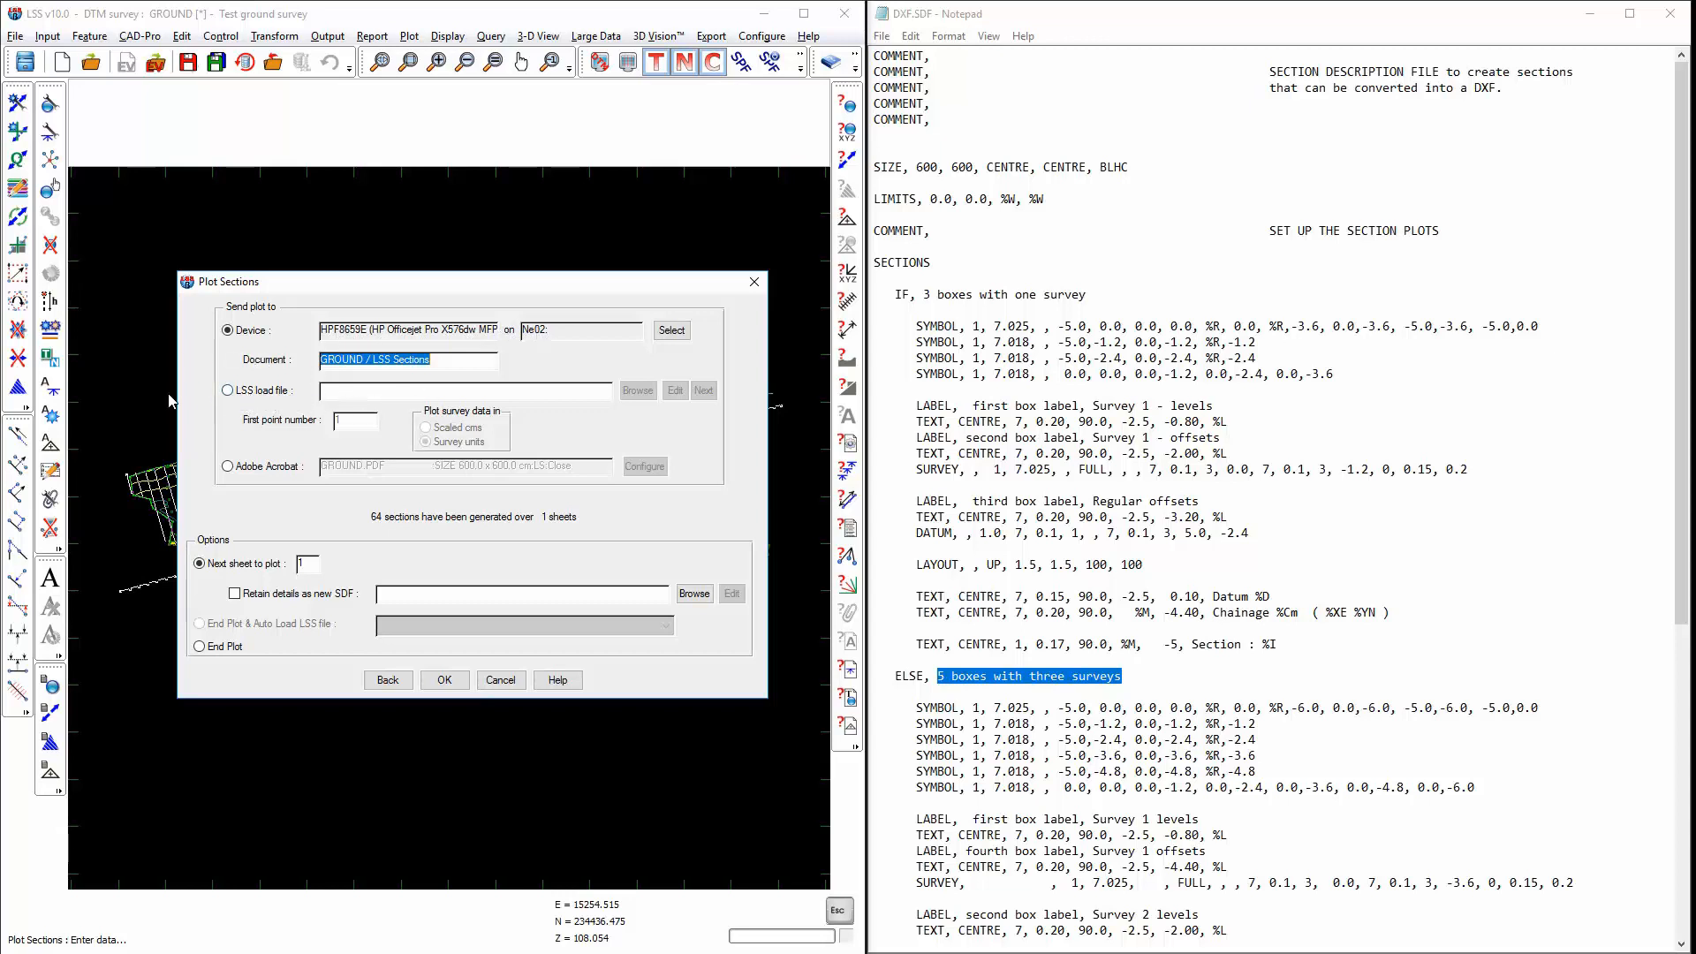
left_click(228, 467)
left_click(643, 467)
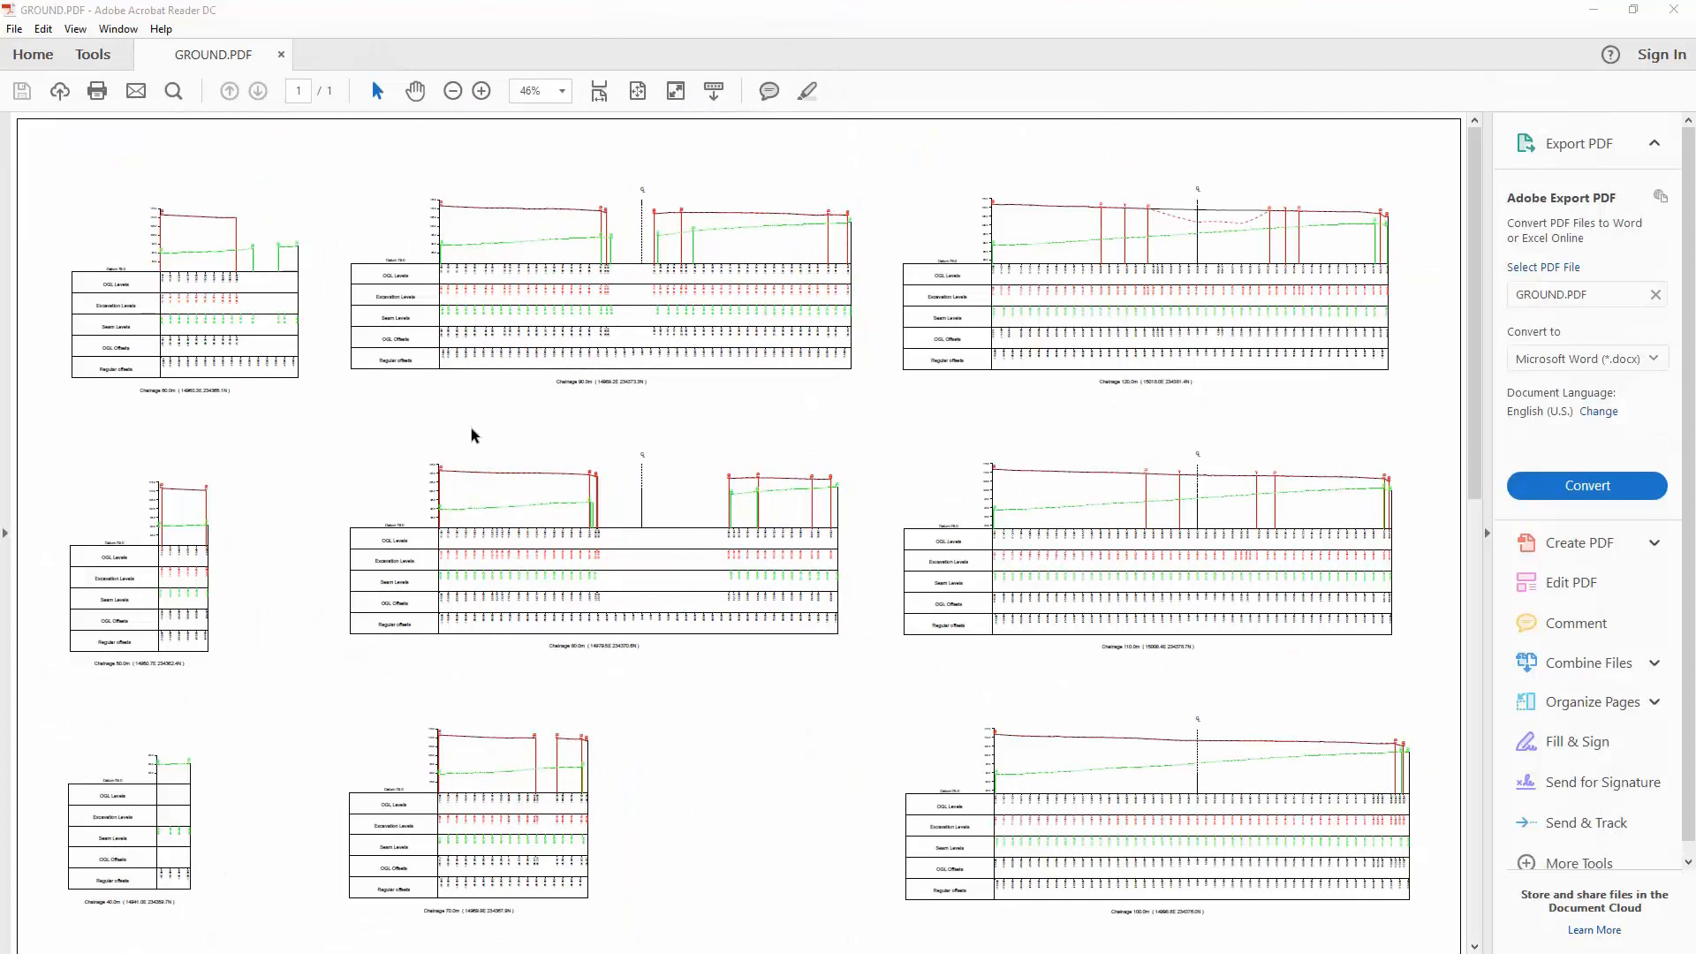
Step: Switch to GROUND.PDF in Adobe Acrobat Reader and examine the chainage 90.0m section with its level and offset boxes
left_click(481, 91)
left_click(481, 91)
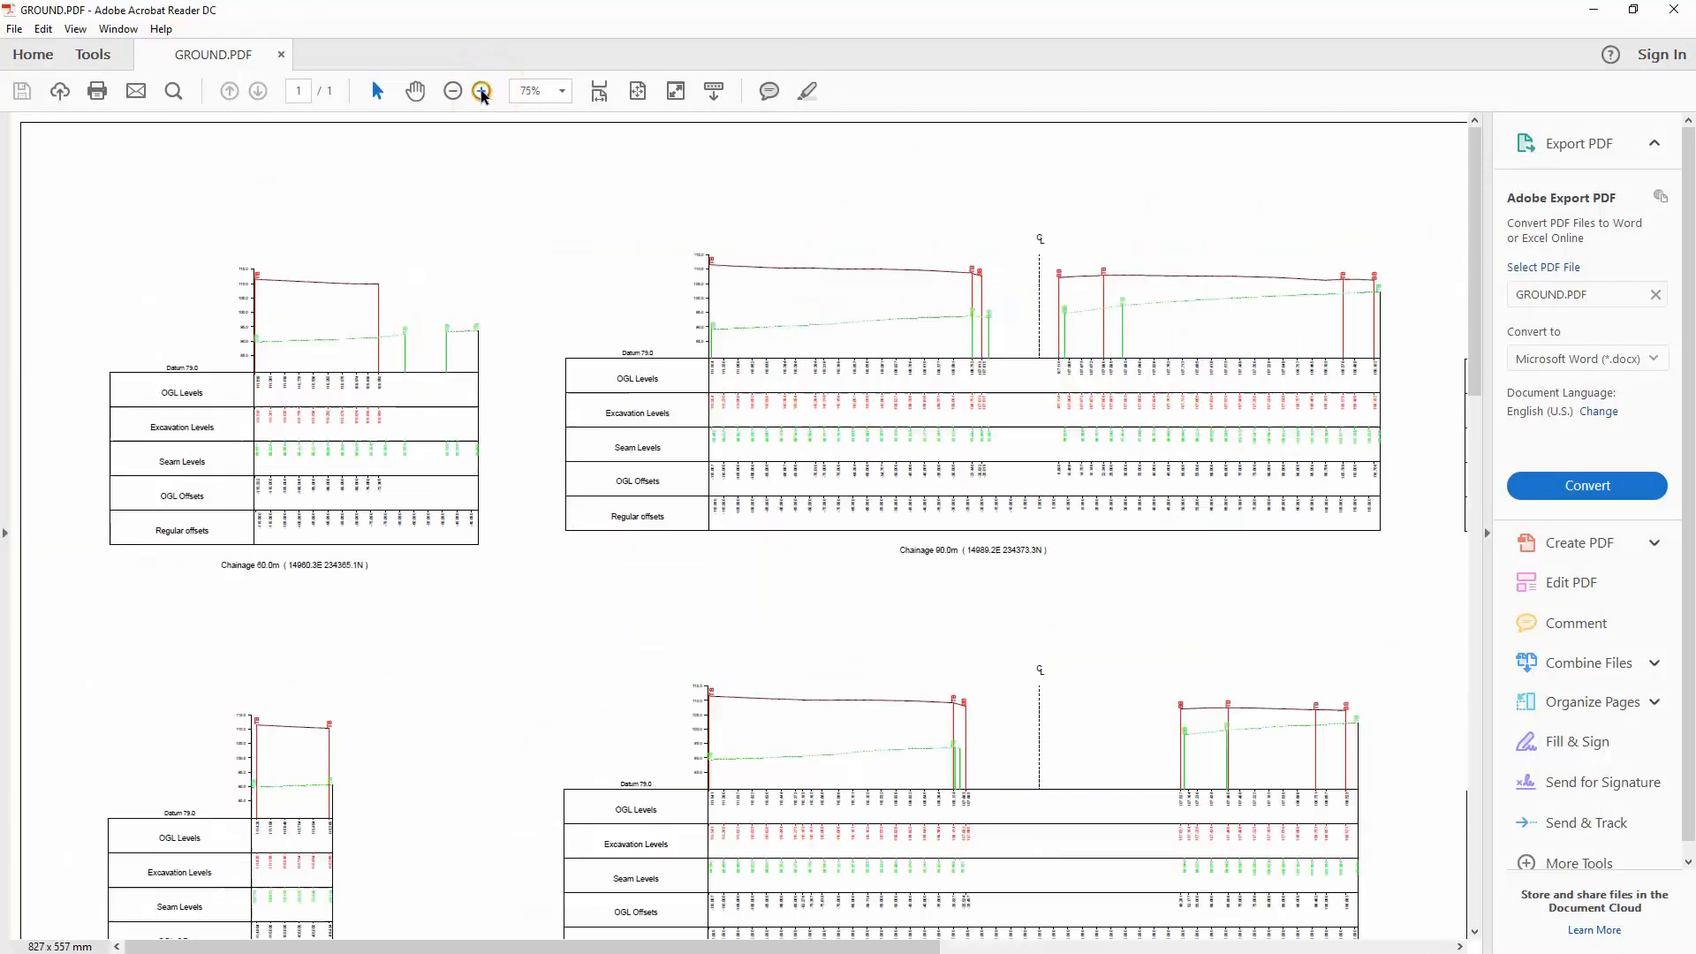
left_click(482, 91)
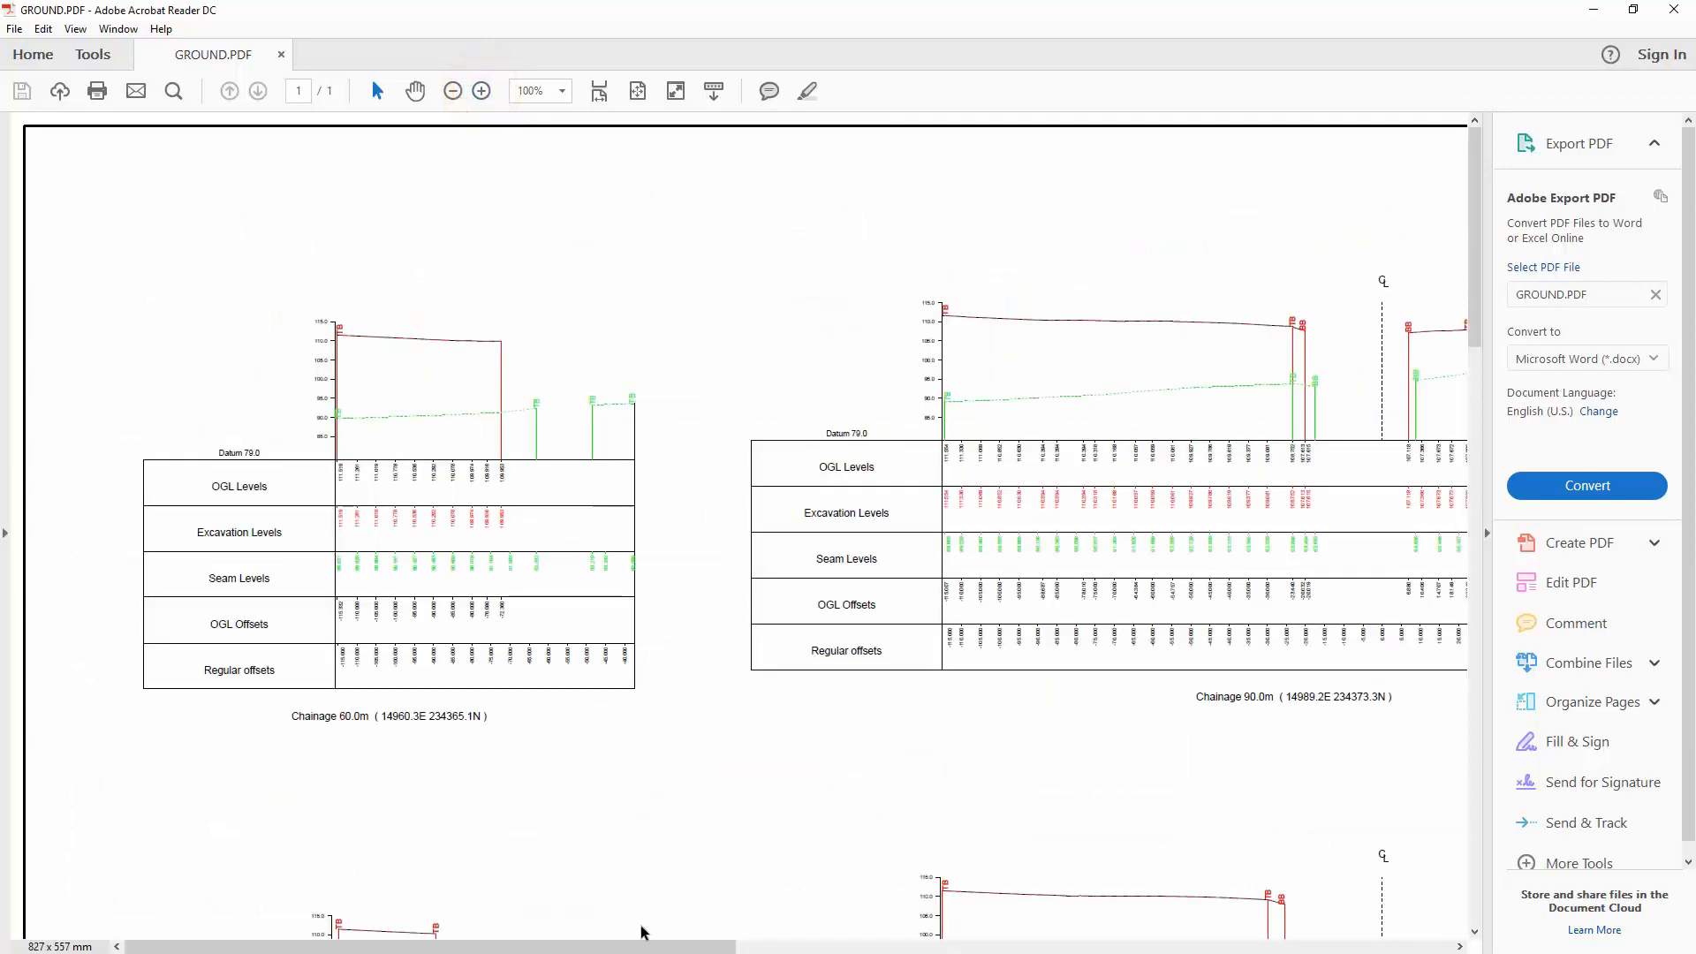
left_click_drag(643, 945, 923, 949)
left_click(483, 91)
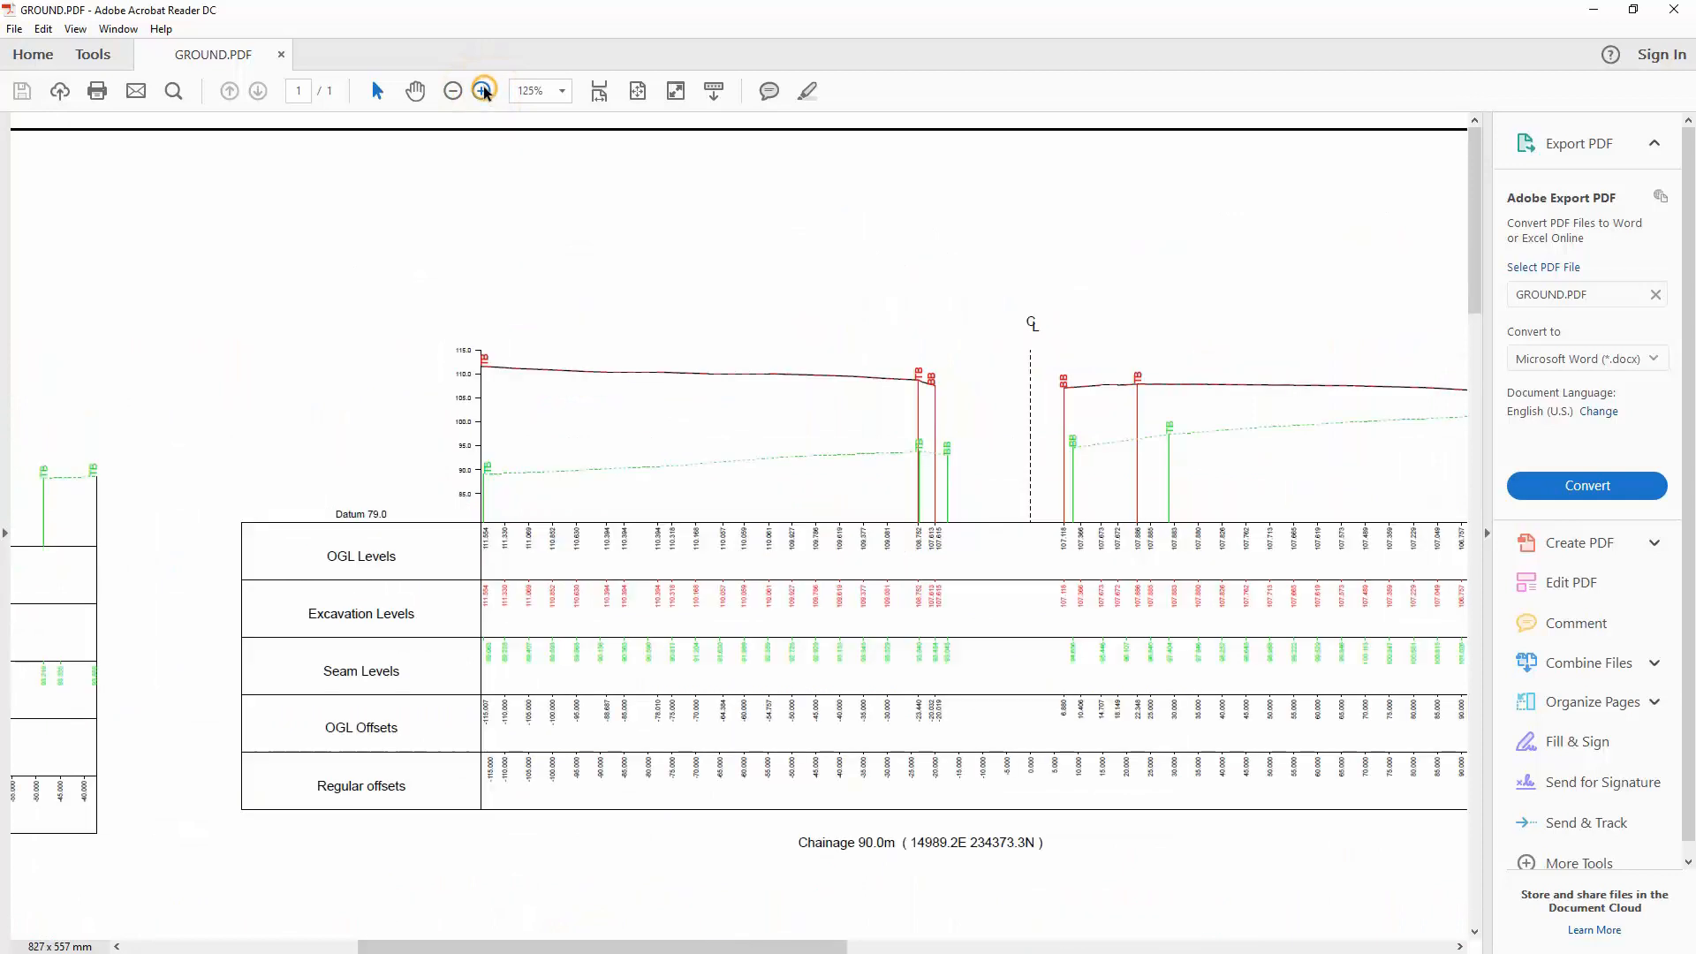
left_click_drag(720, 948, 801, 948)
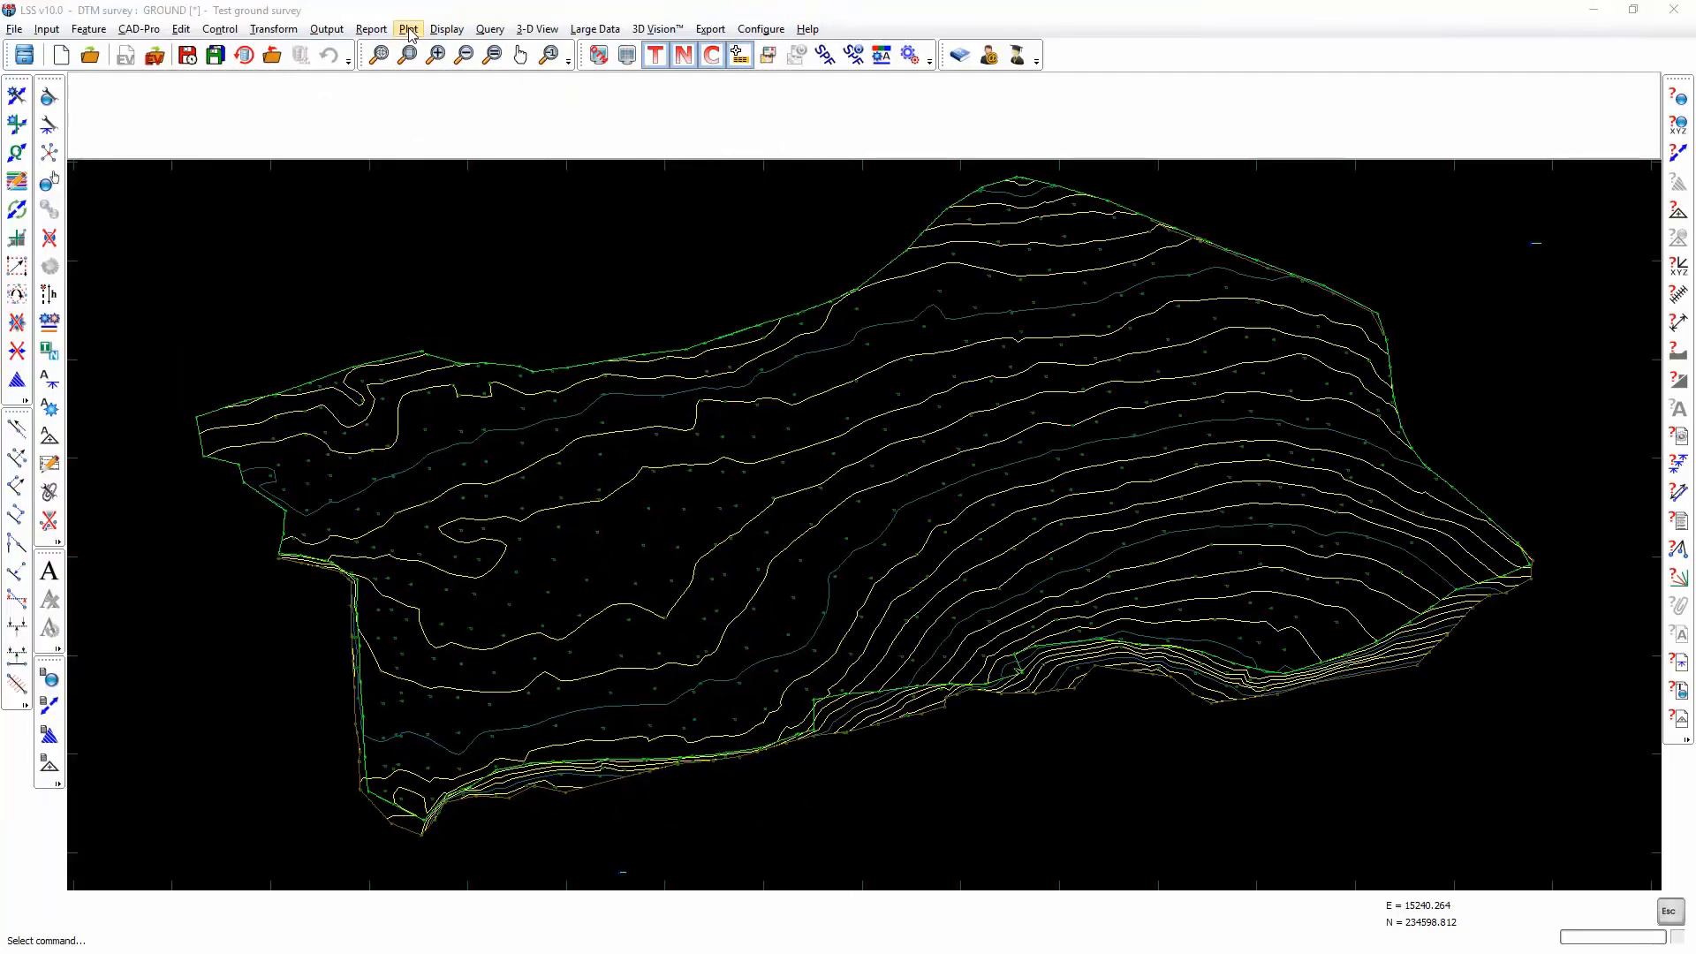
Step: Switch back to LSS and start another section plot using DXF.SDF with 5 boxes with three surveys
left_click(409, 30)
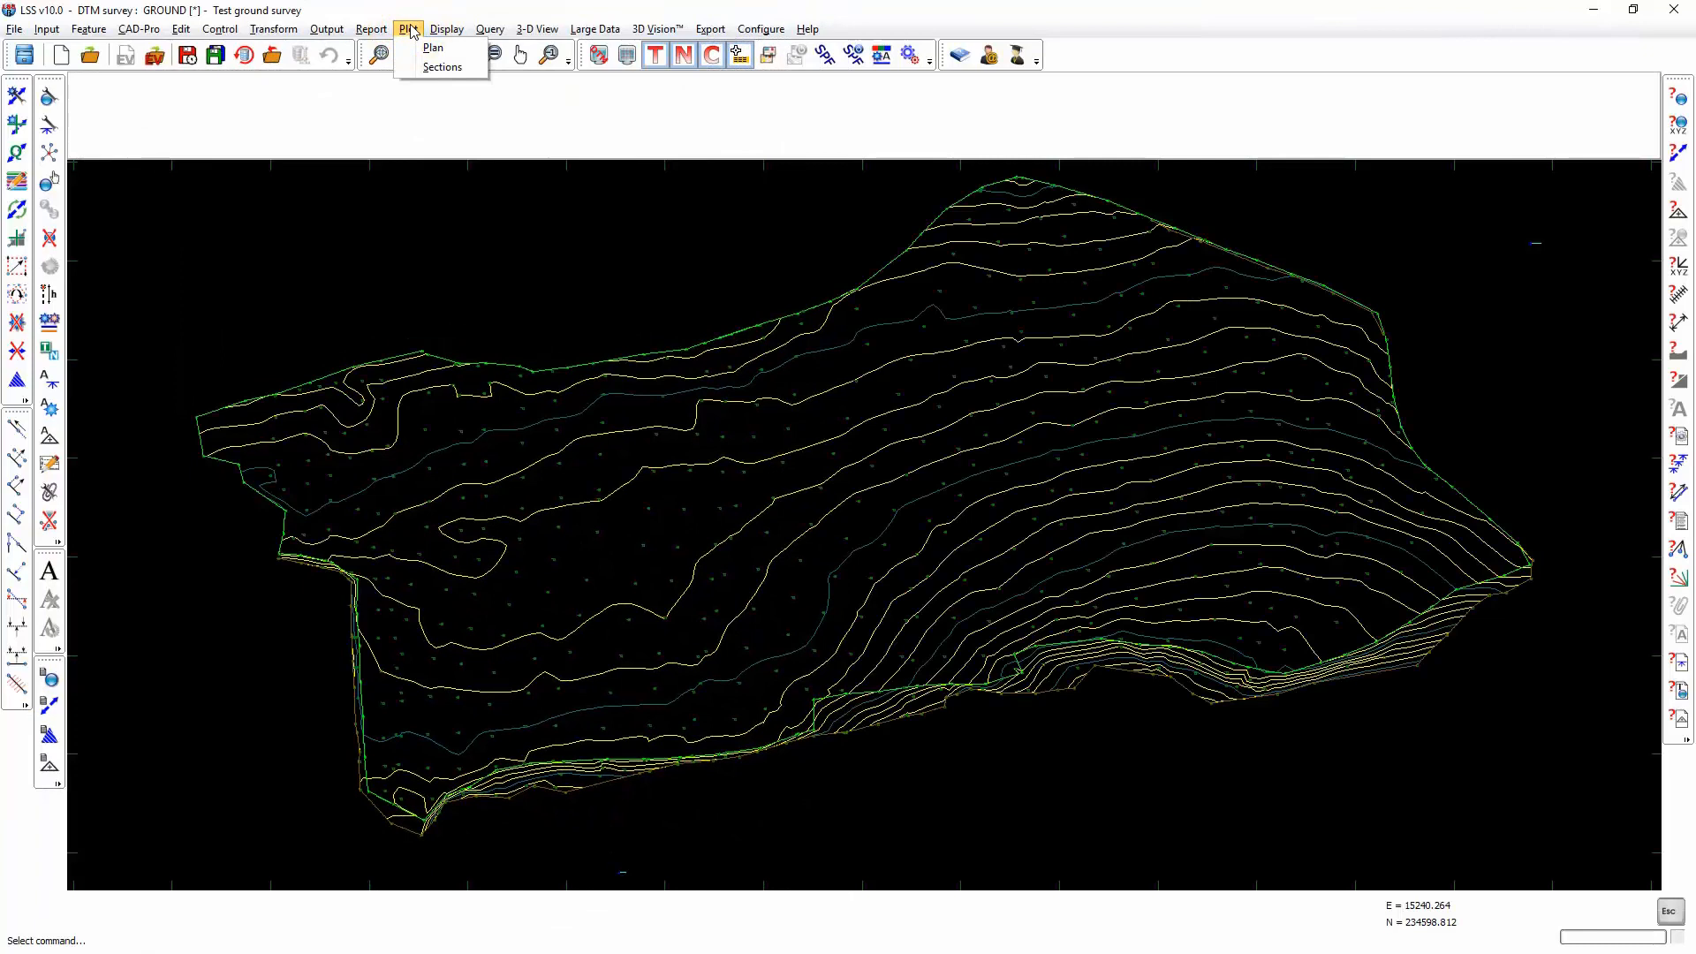
left_click(442, 68)
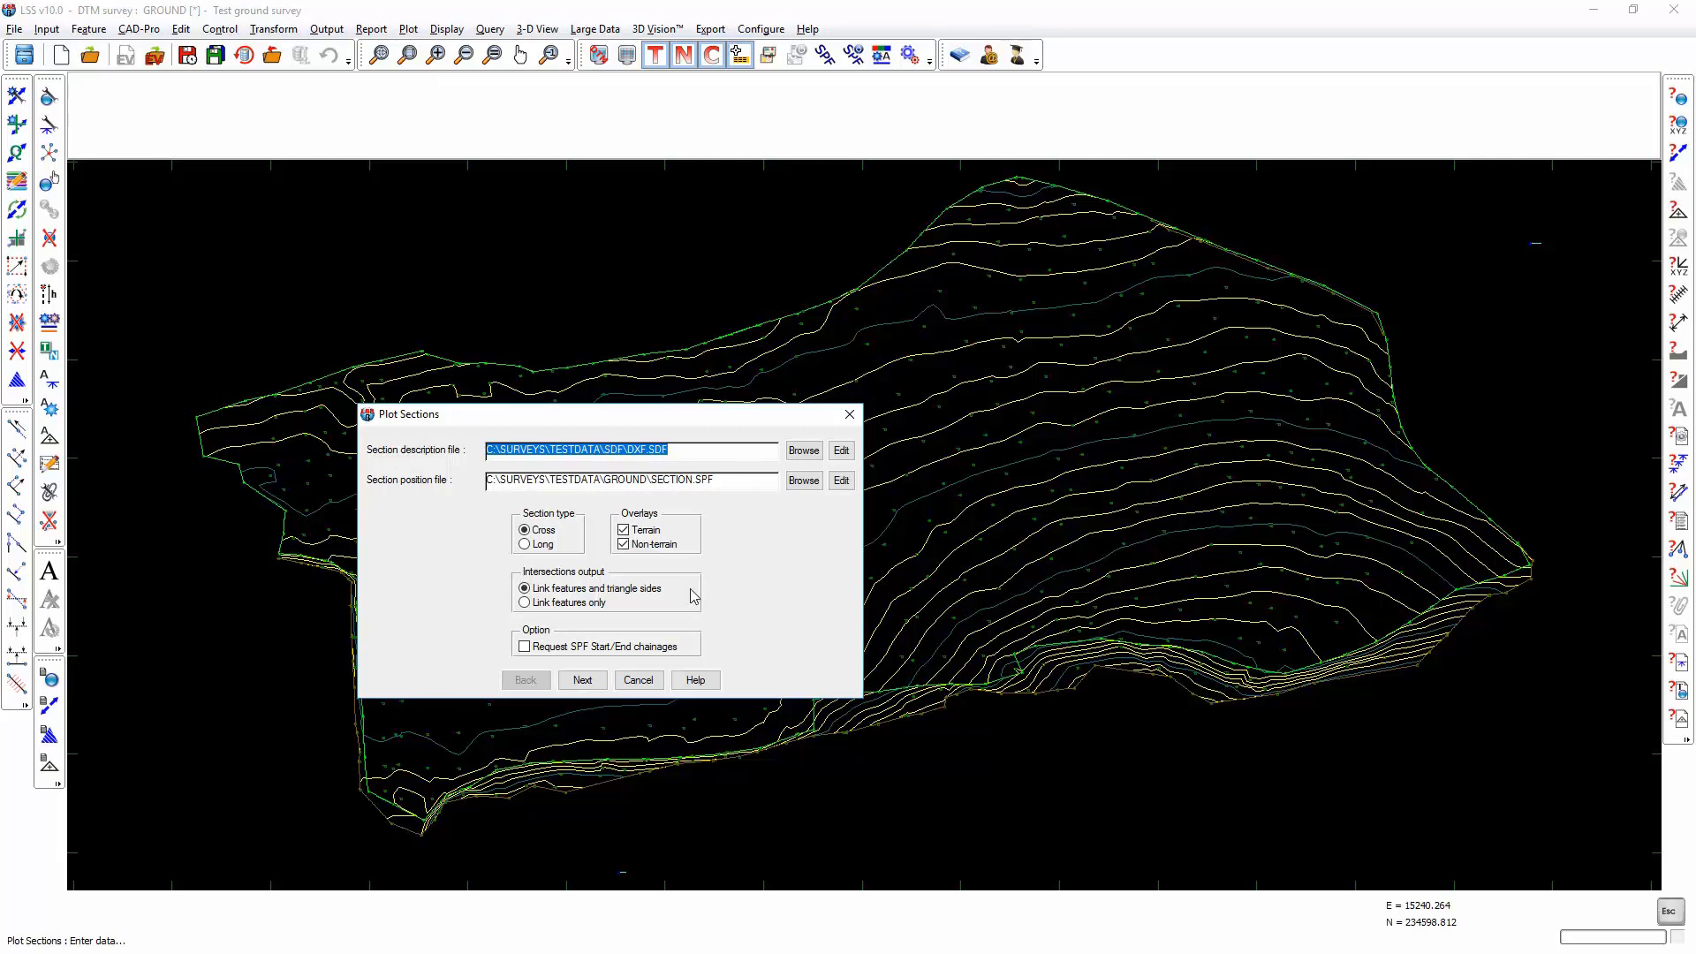
left_click(590, 682)
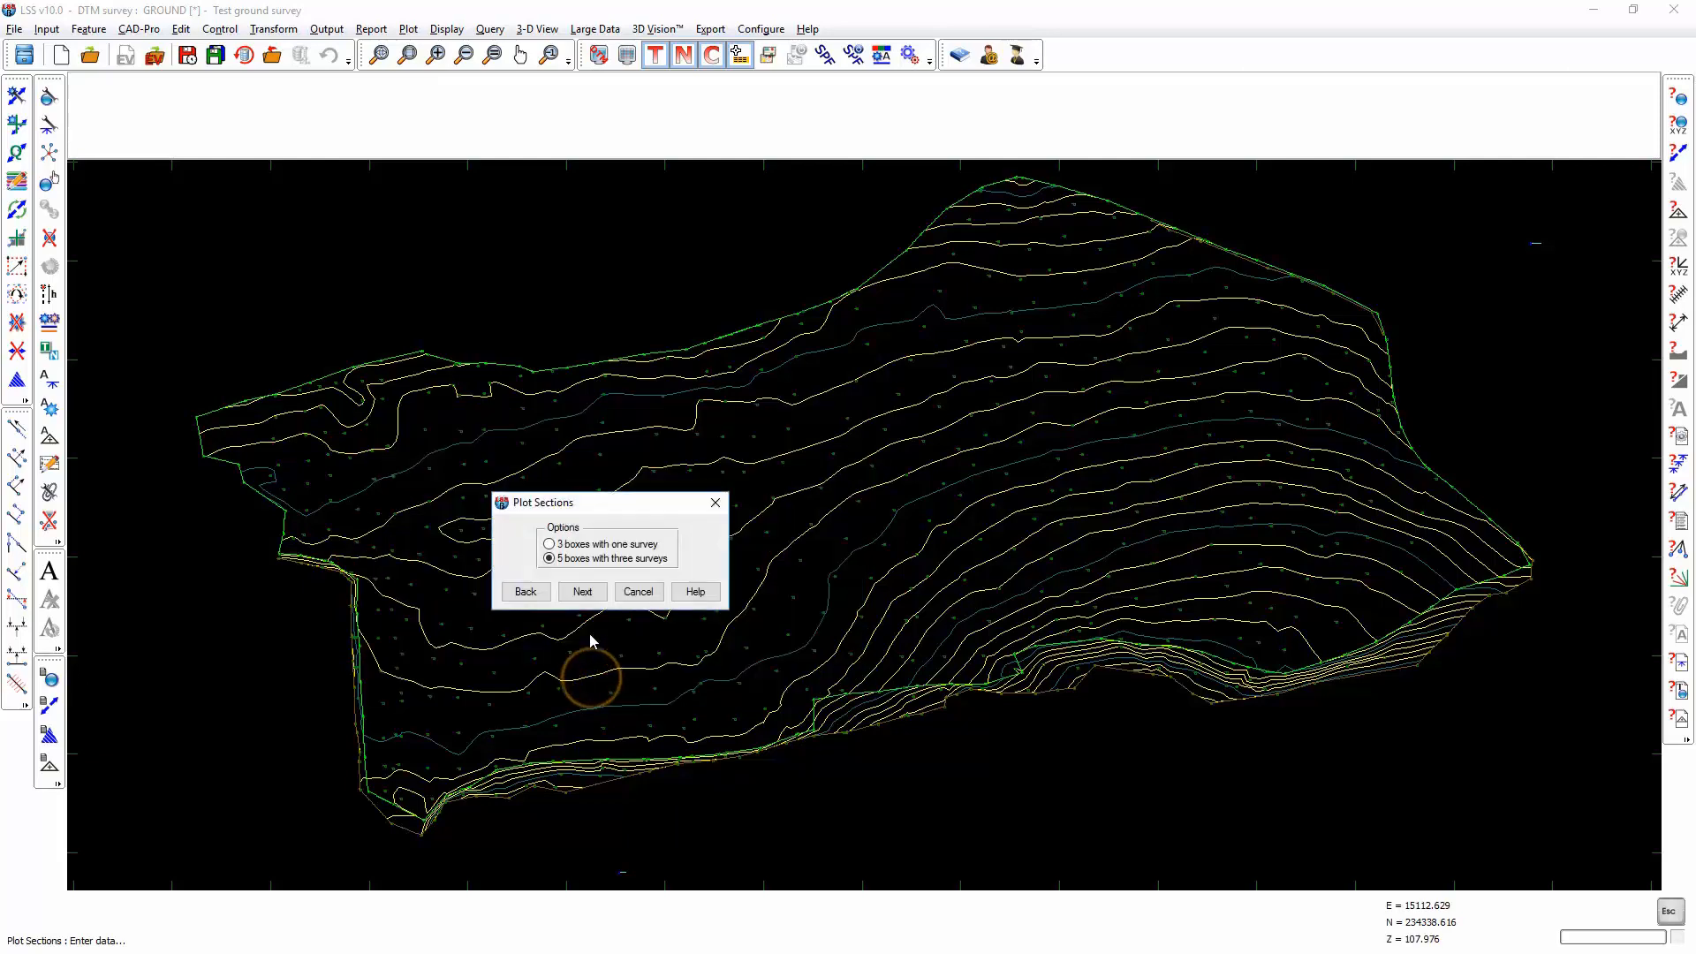
left_click(578, 590)
Step: Label the first box "OGL Levels", the fourth box "OGL Offsets" and the second box "Excavation Levels"
type("OGL Levels")
left_click(629, 520)
type("OGL Offsets")
left_click(623, 581)
type("Excavation Levels")
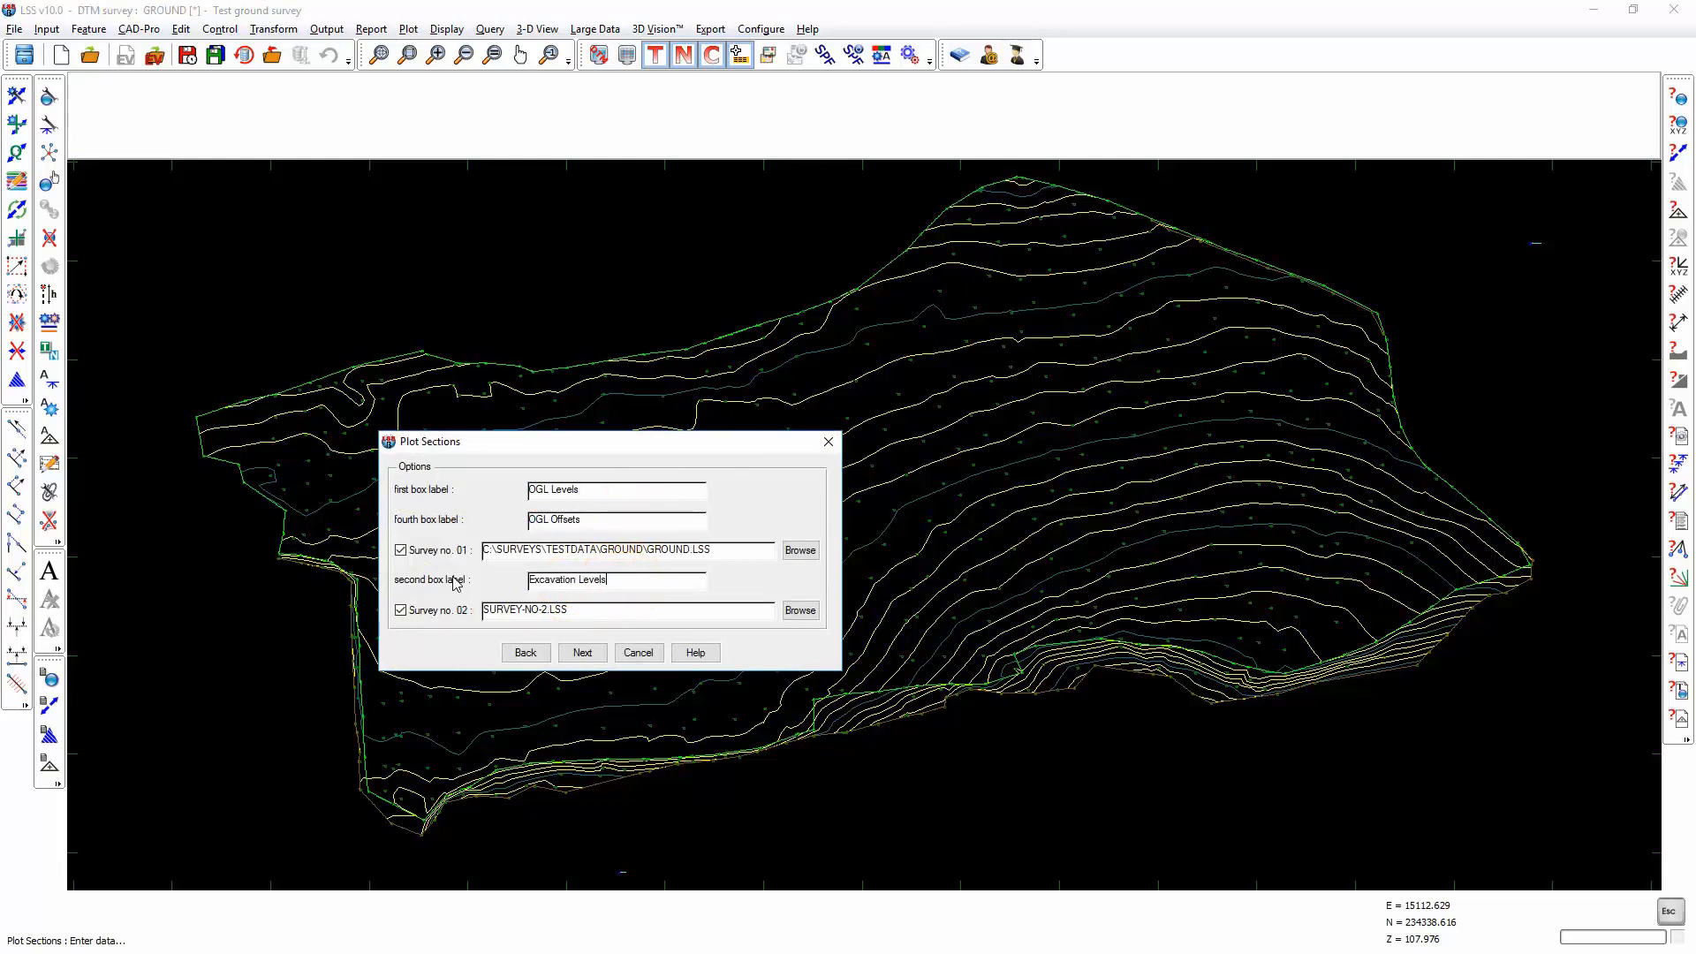
Step: Choose EXCAVATION.LSS from the Ground folder as survey no. 02 and continue to the third survey's settings
left_click(800, 610)
double_click(623, 358)
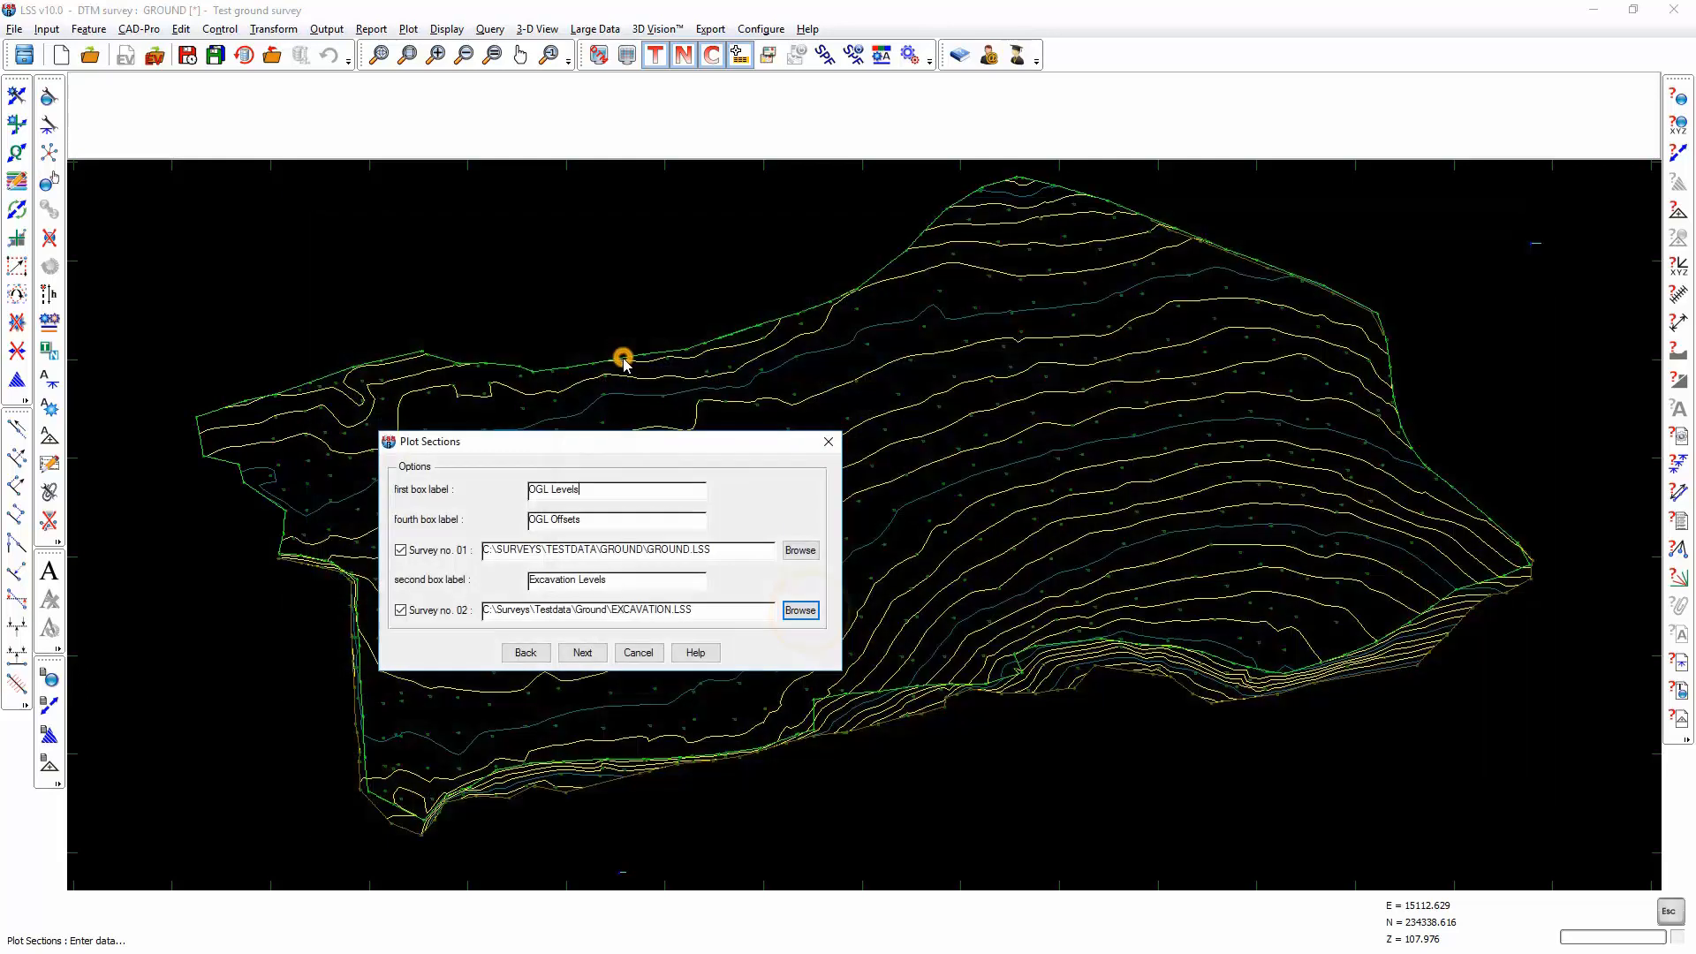
left_click(587, 655)
Step: Label the third box "Seam Levels", choose the third survey's file and generate the sections
type("Seam Leve")
left_click(801, 549)
double_click(611, 466)
left_click(582, 622)
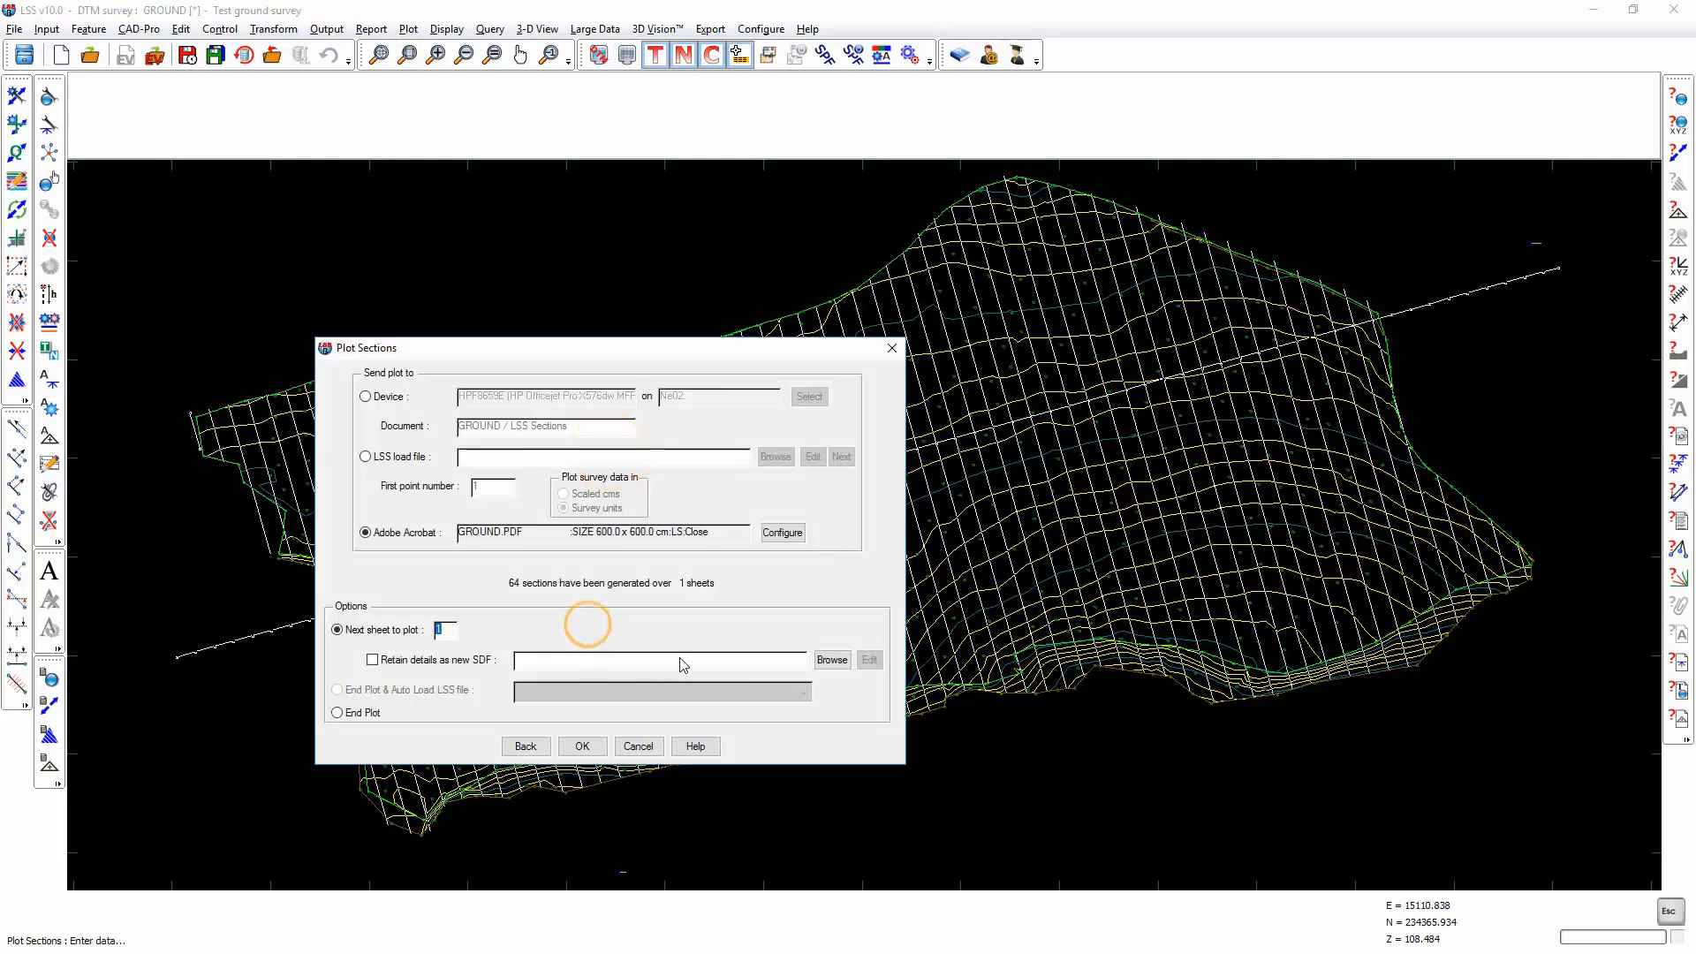
Step: Plot the sections to an LSS load file named "Sections 1" with the survey data in survey units
left_click(364, 458)
left_click(481, 453)
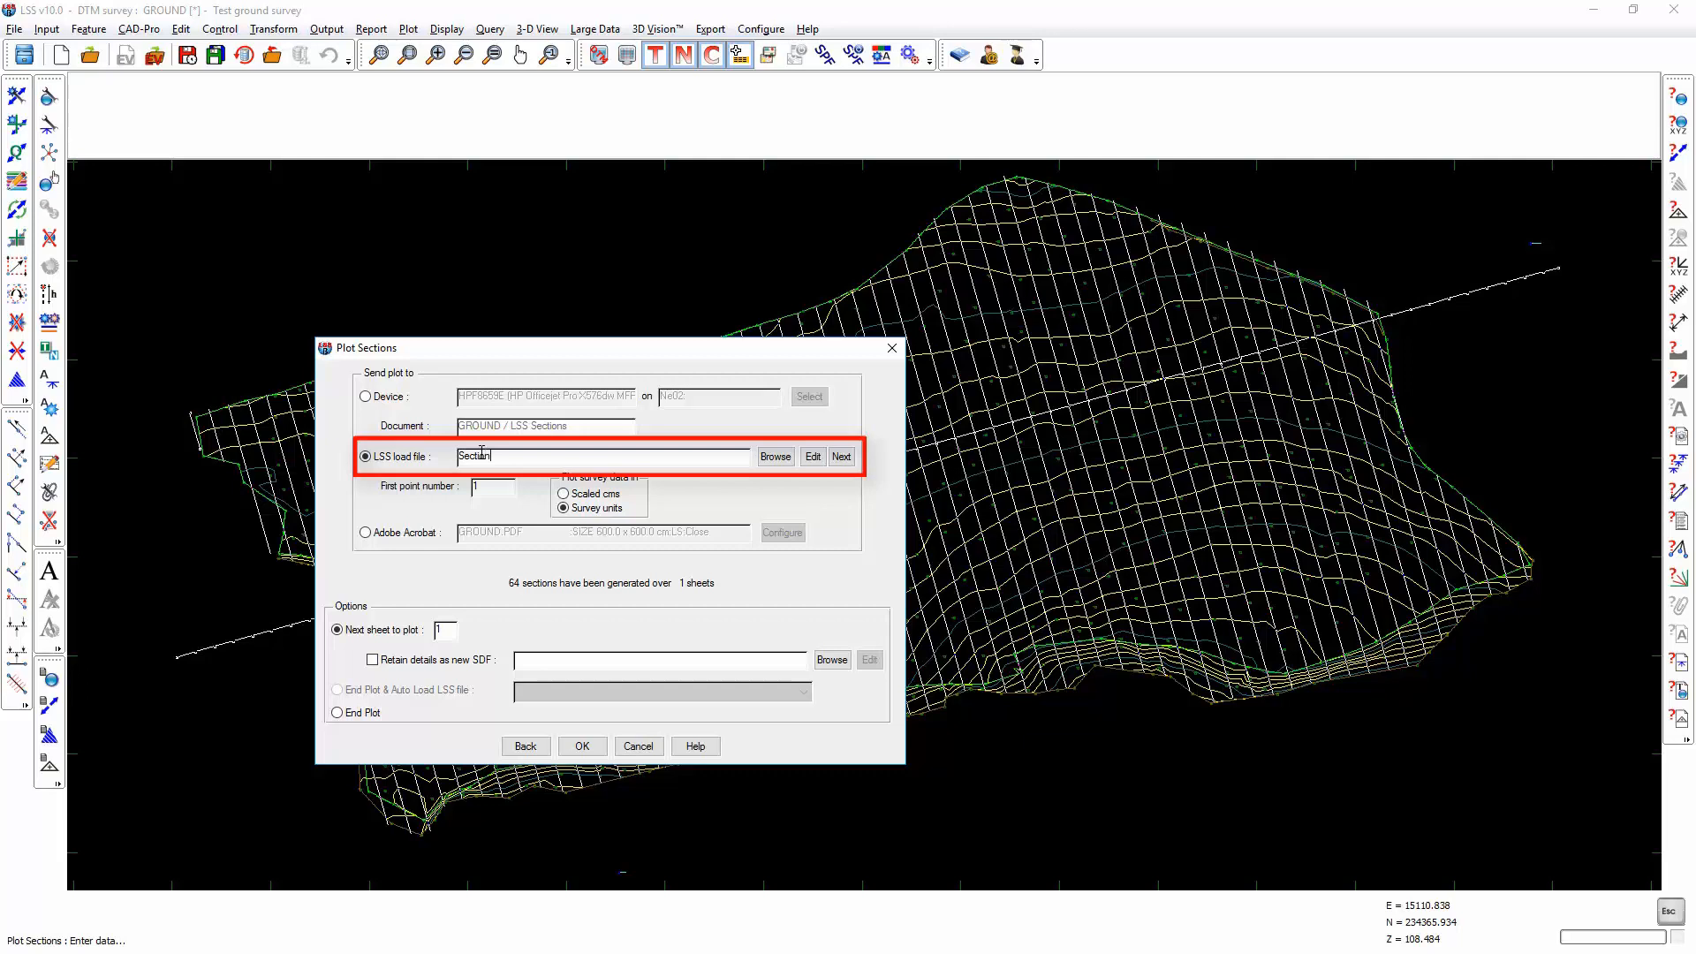
type("Sections 1")
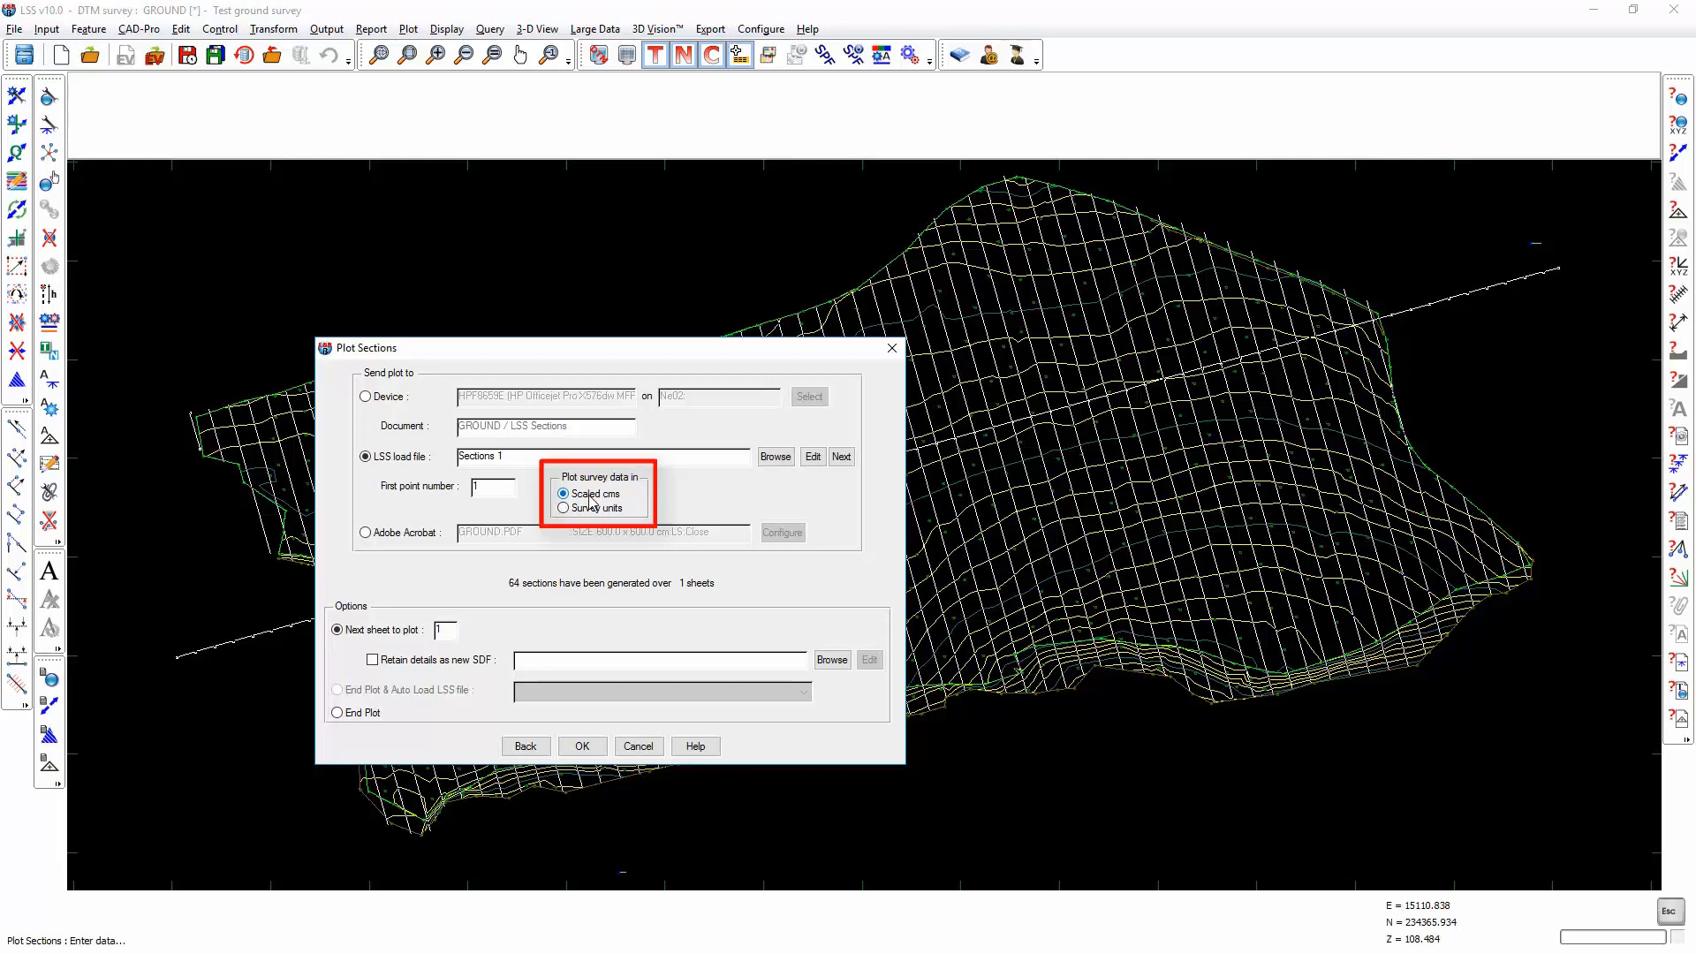
left_click(585, 511)
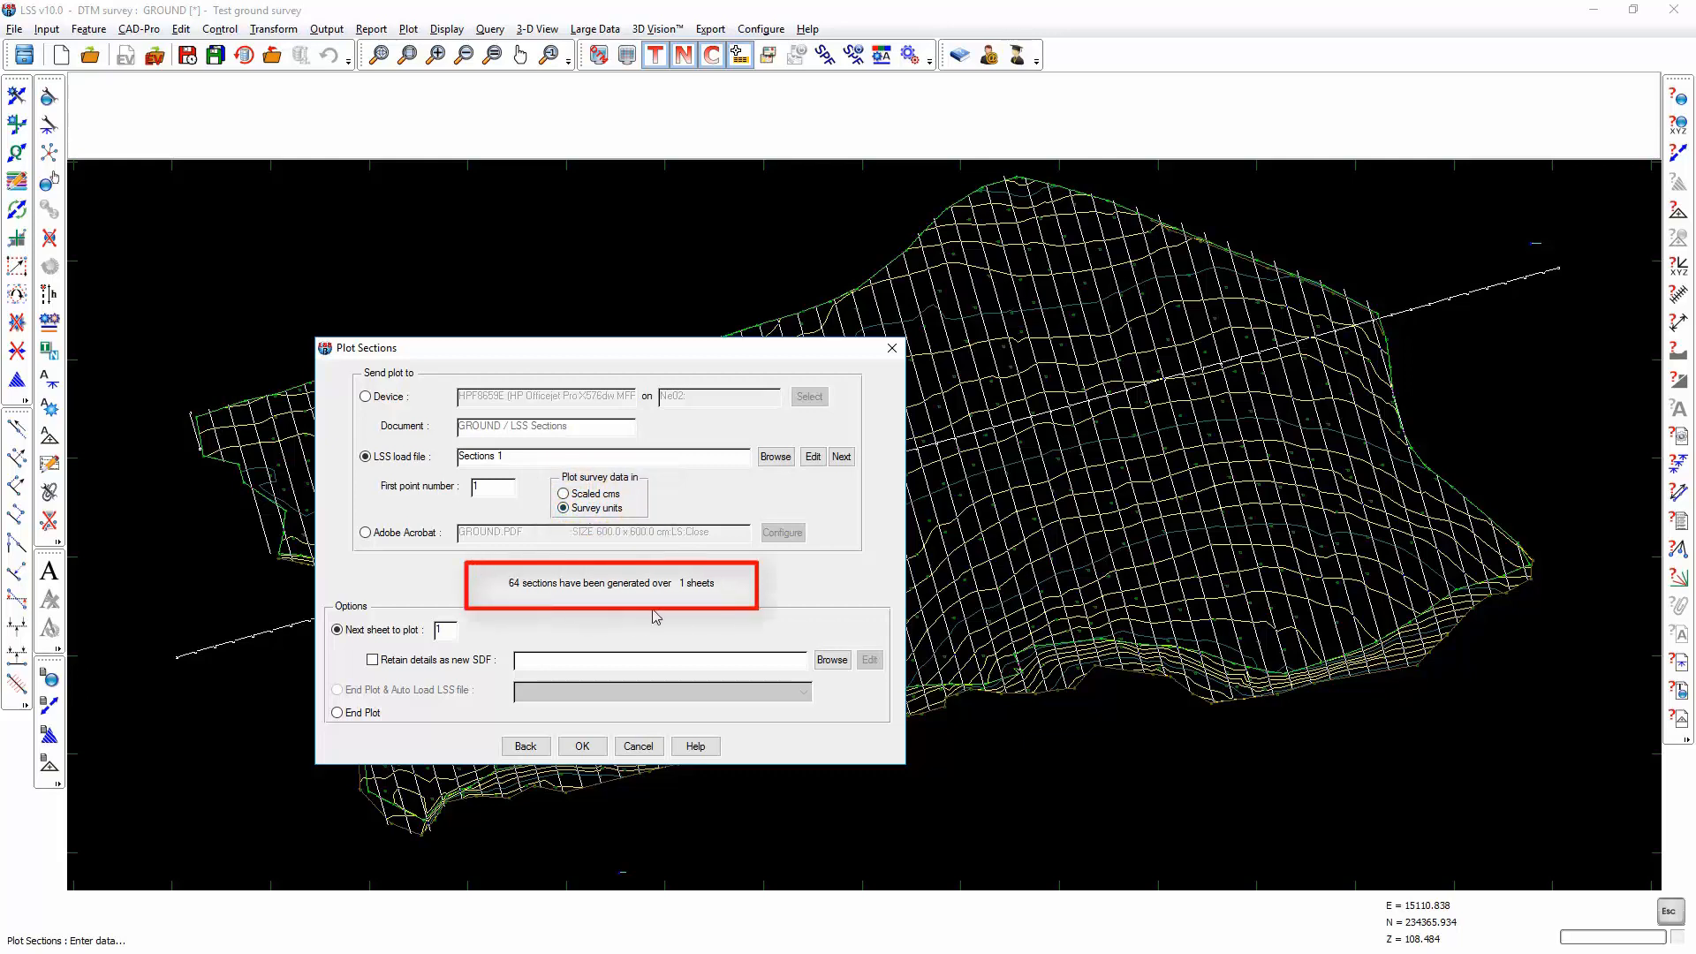
left_click(583, 746)
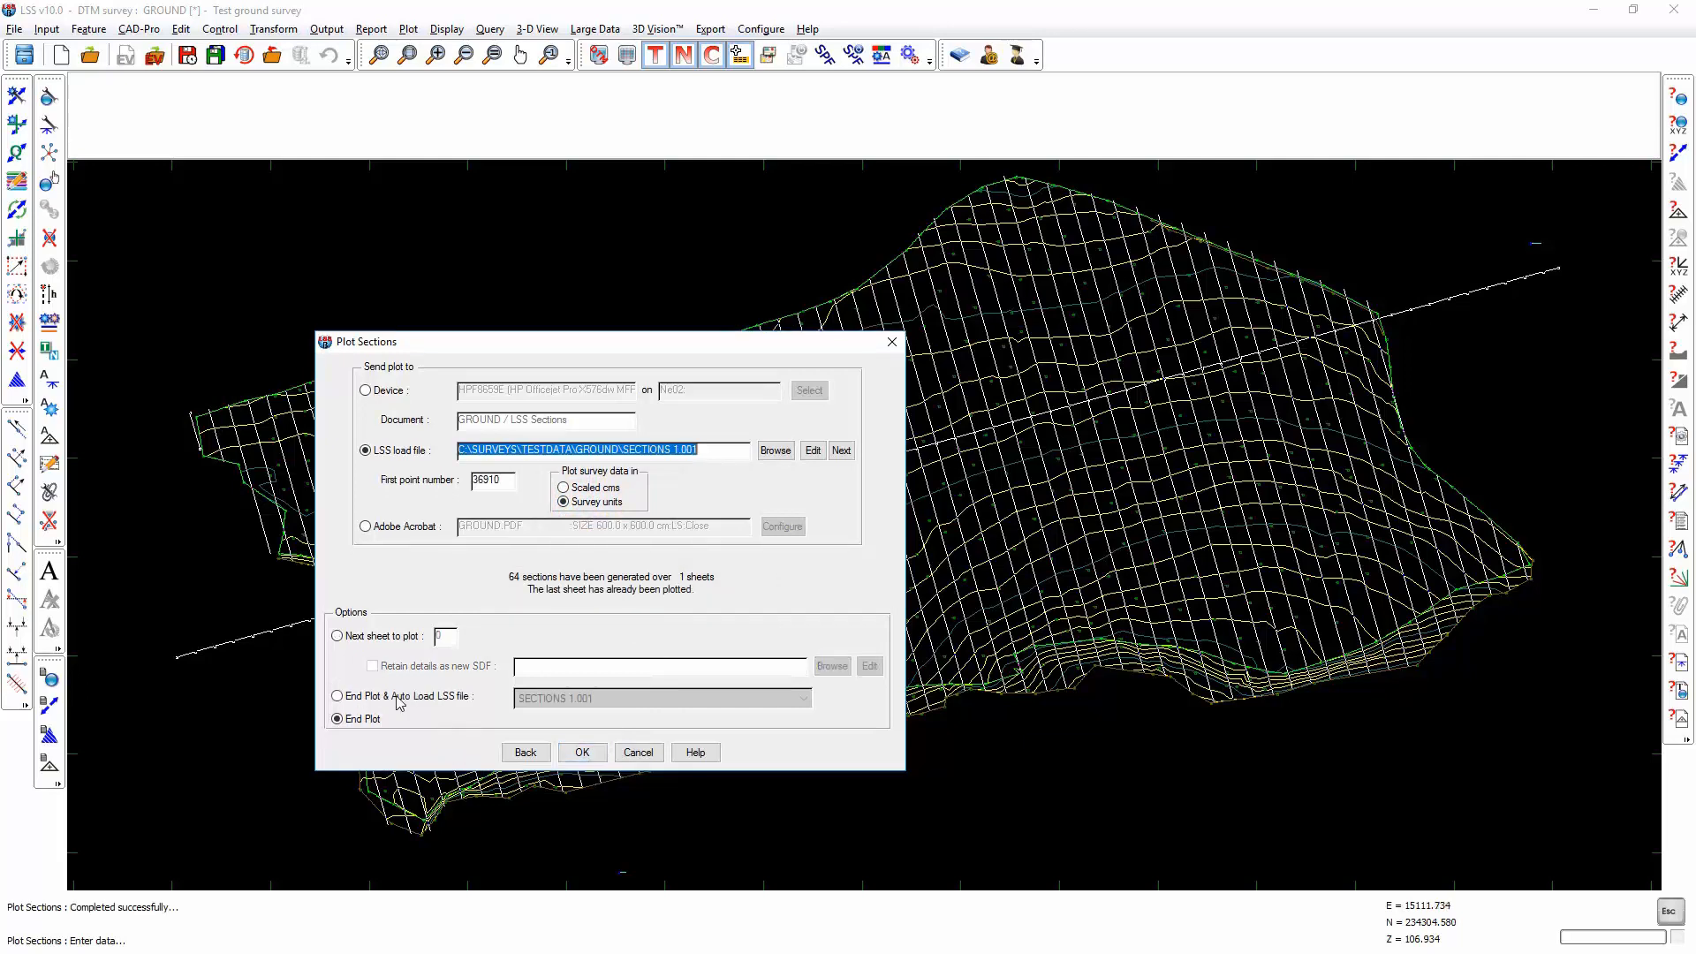
Step: End the plot with auto loading of SECTIONS 1.001 and save the changes to the ground survey
left_click(347, 698)
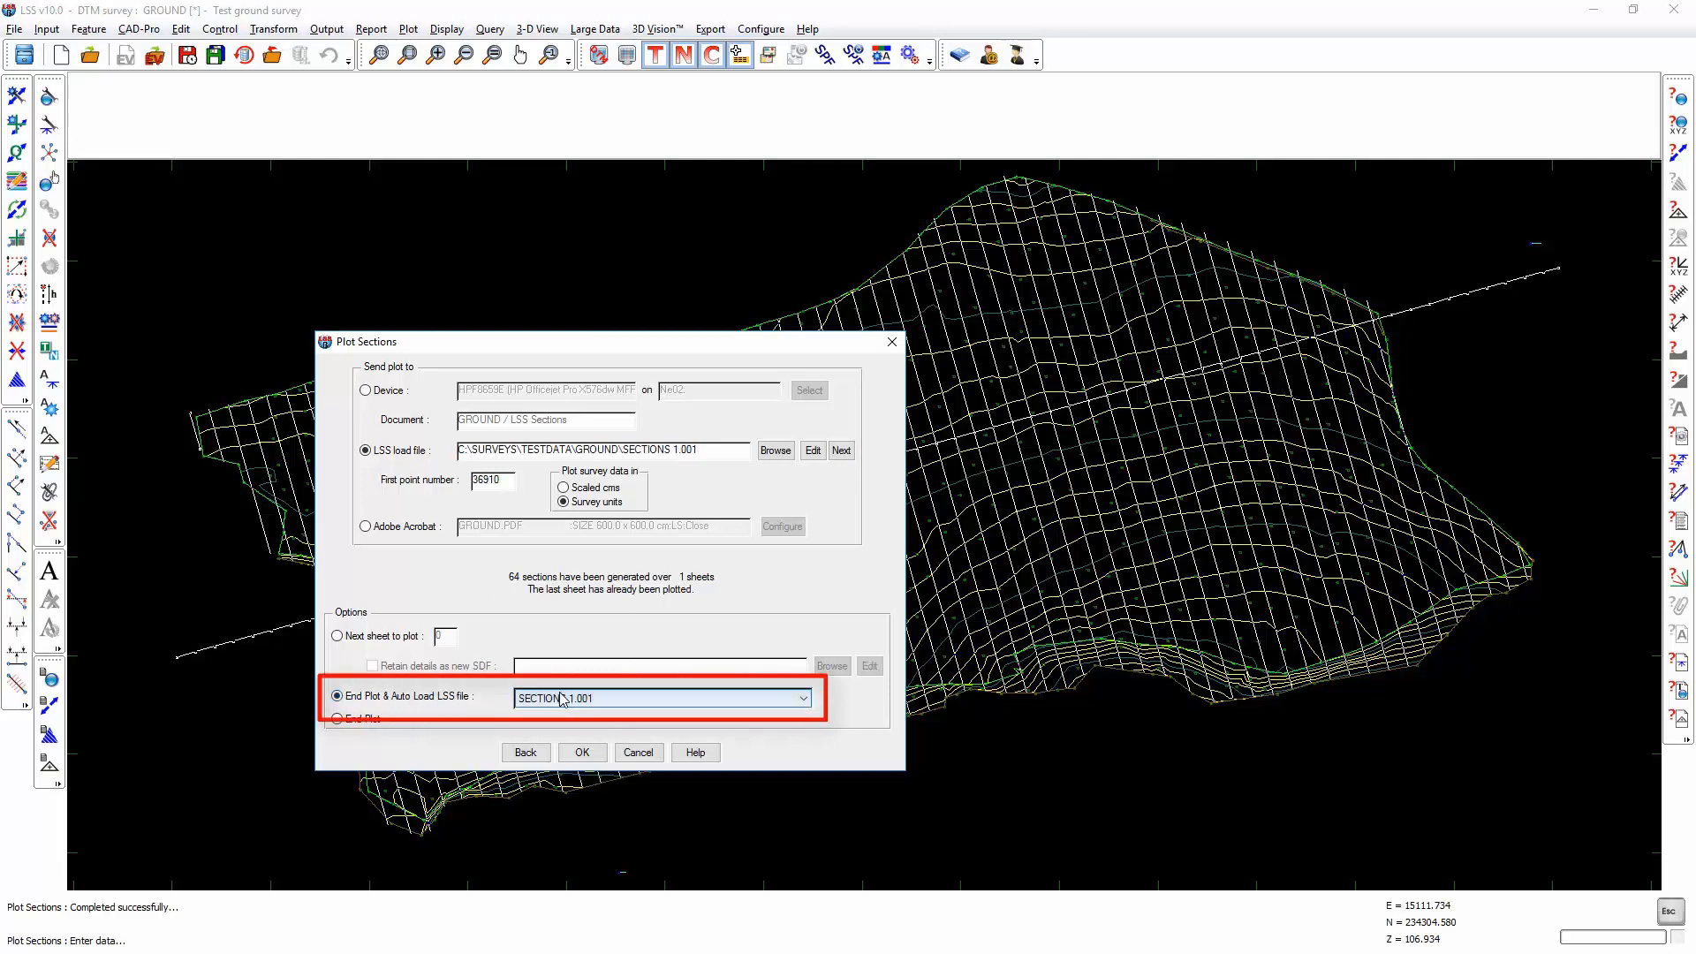
left_click(582, 753)
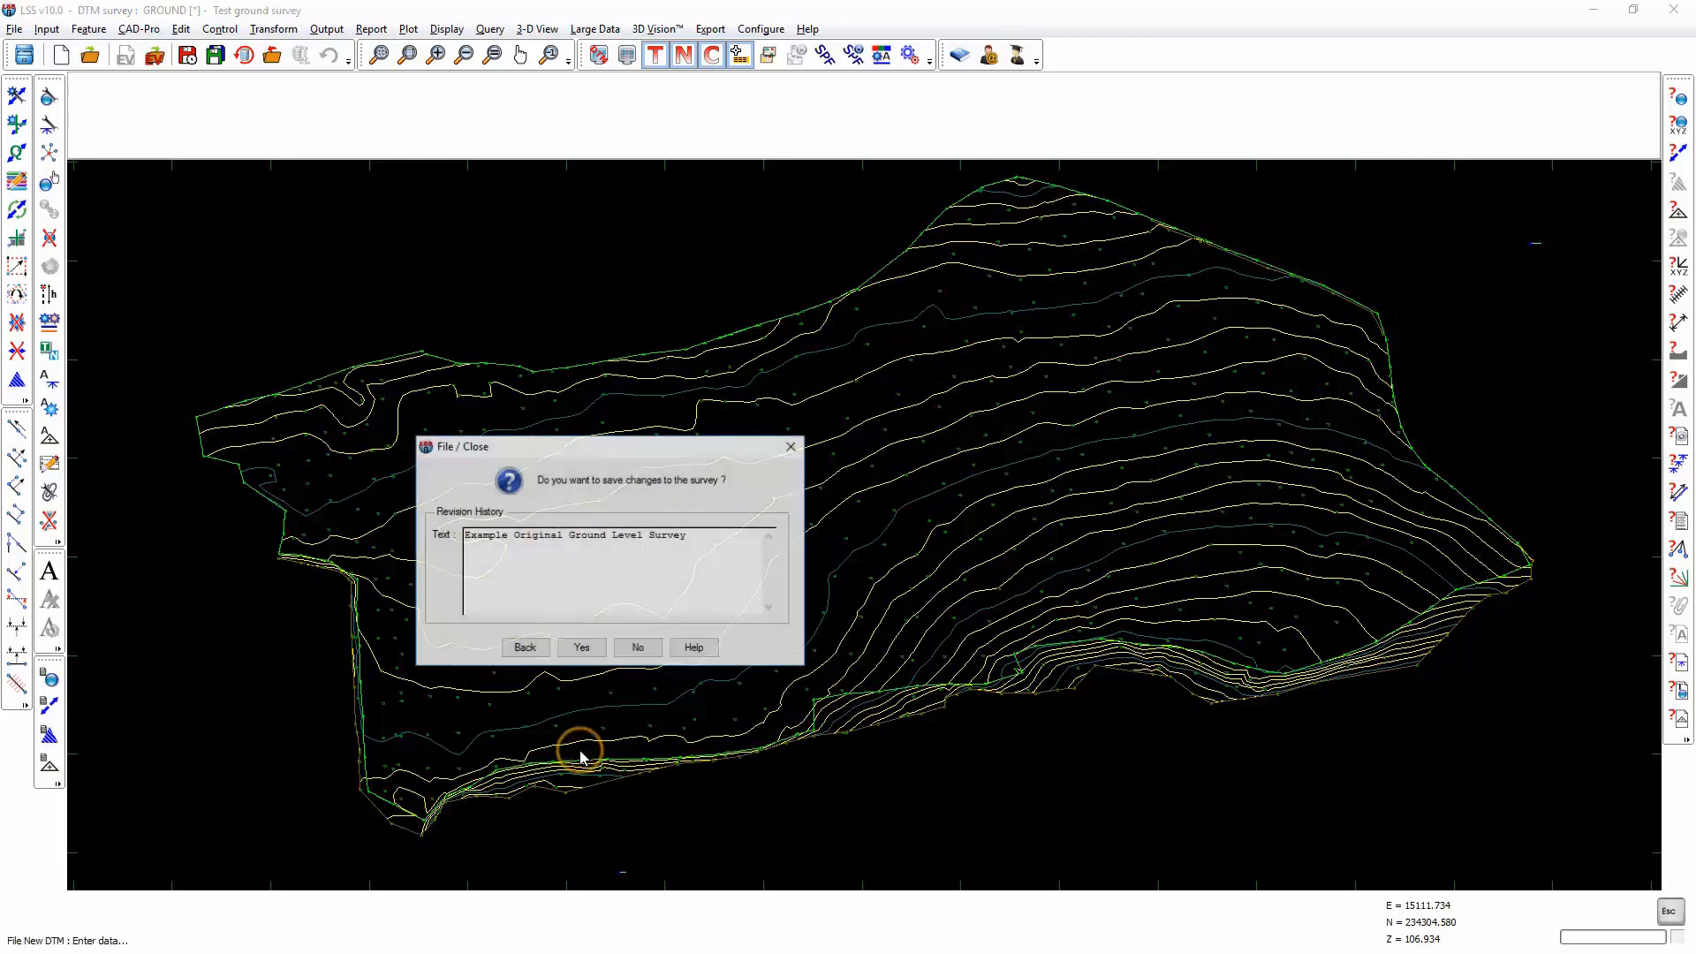
left_click(579, 647)
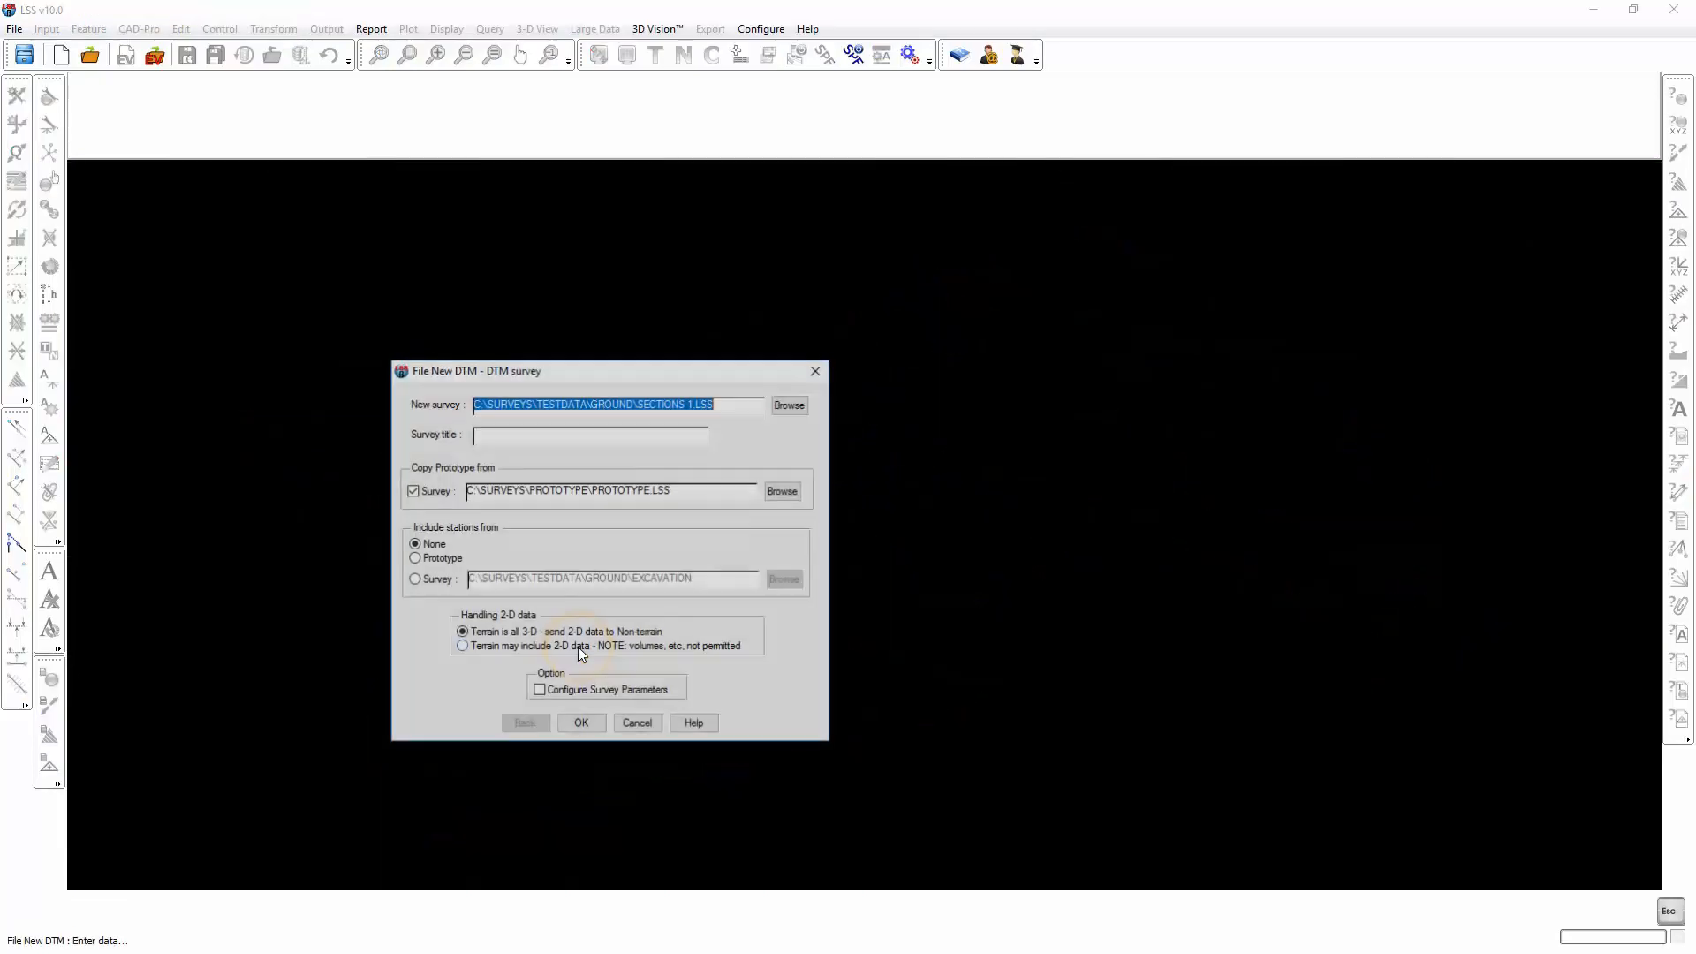
Step: Create the SECTIONS 1 survey using SECTION PLOT PROTOTYPE.LSS from the Testdata Section Plot Prototype folder as its prototype
double_click(719, 492)
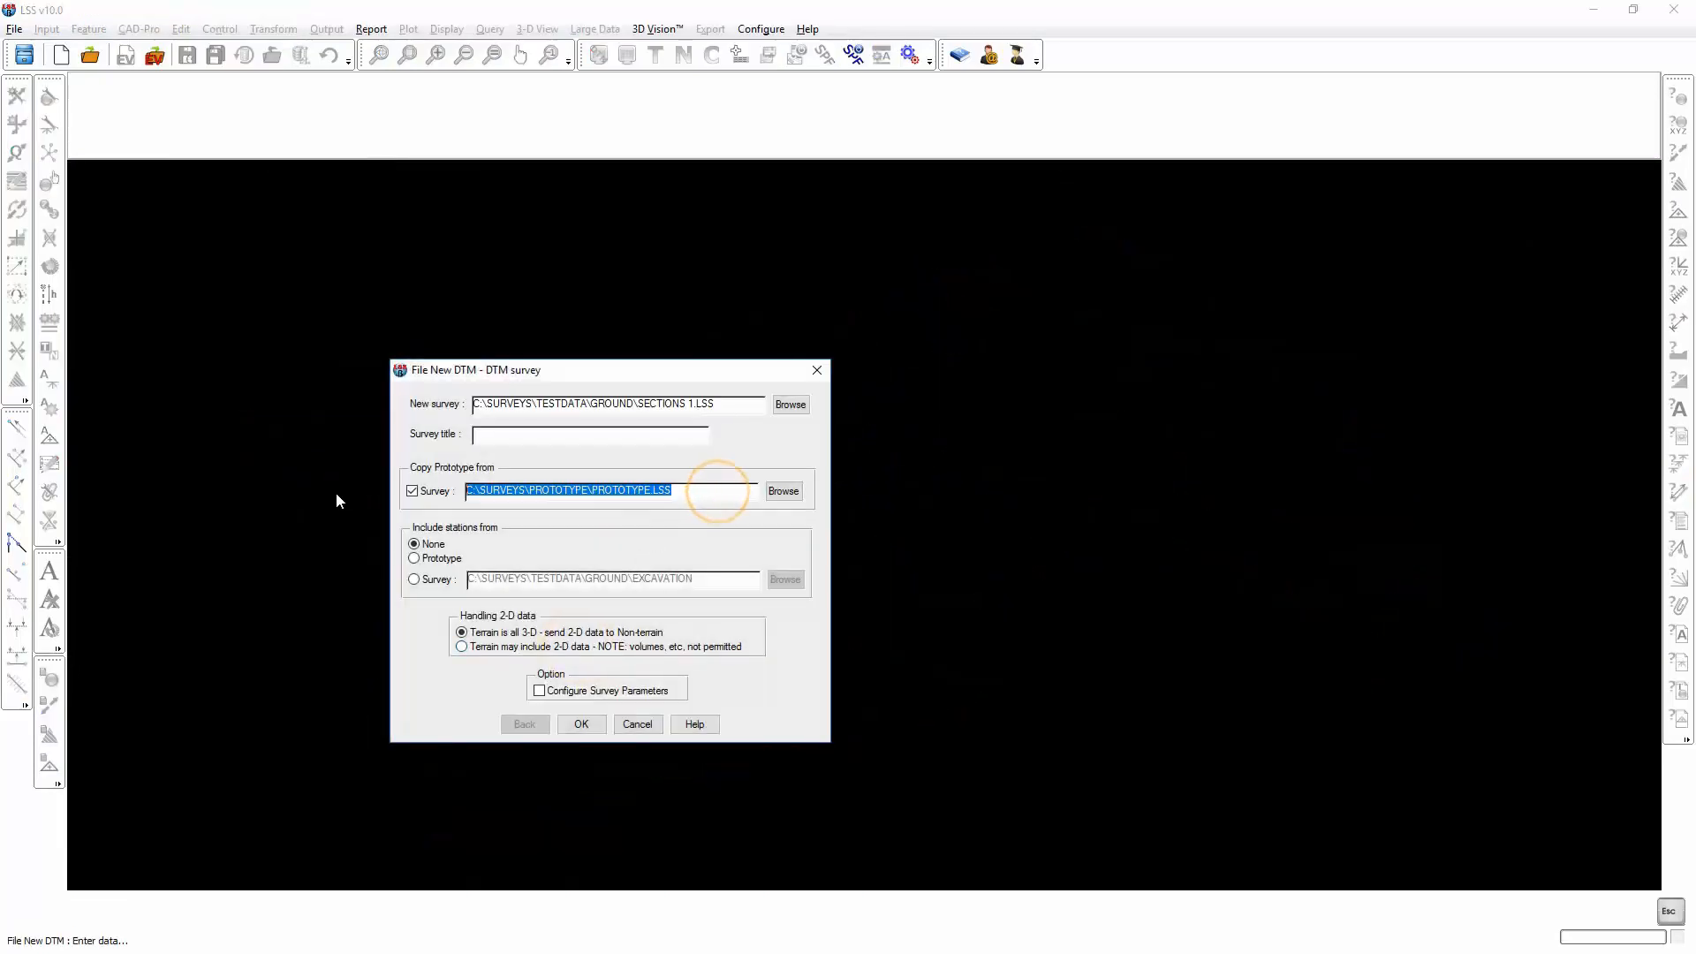
key("Delete")
left_click(784, 491)
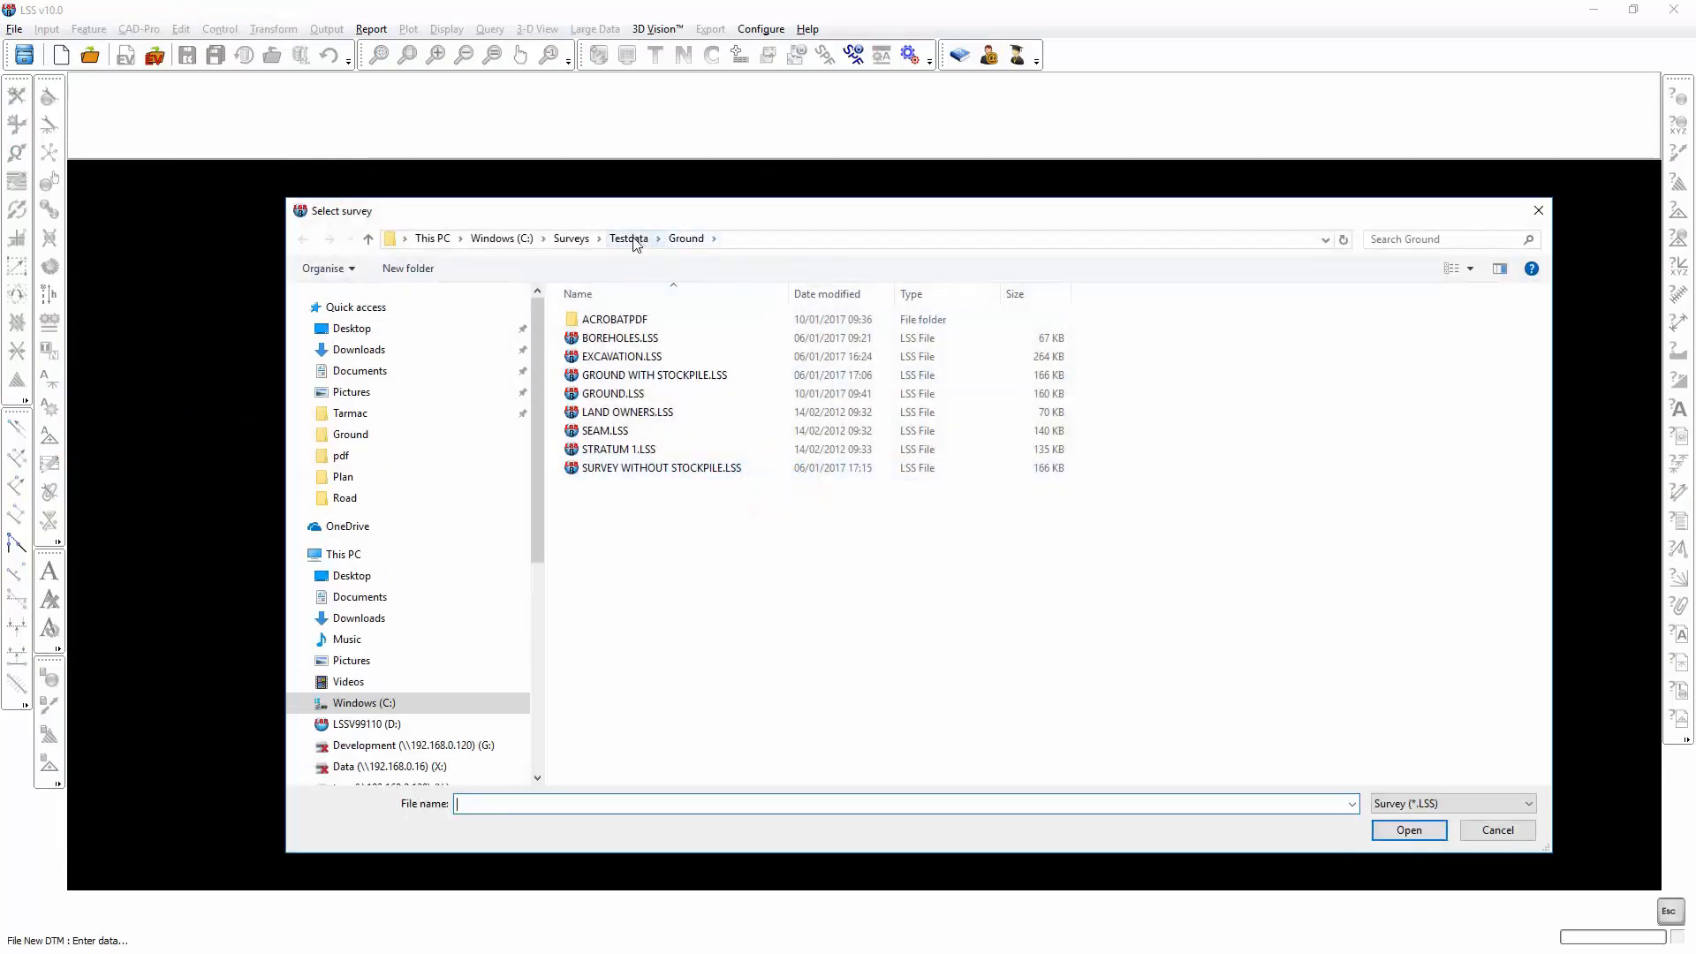
left_click(629, 238)
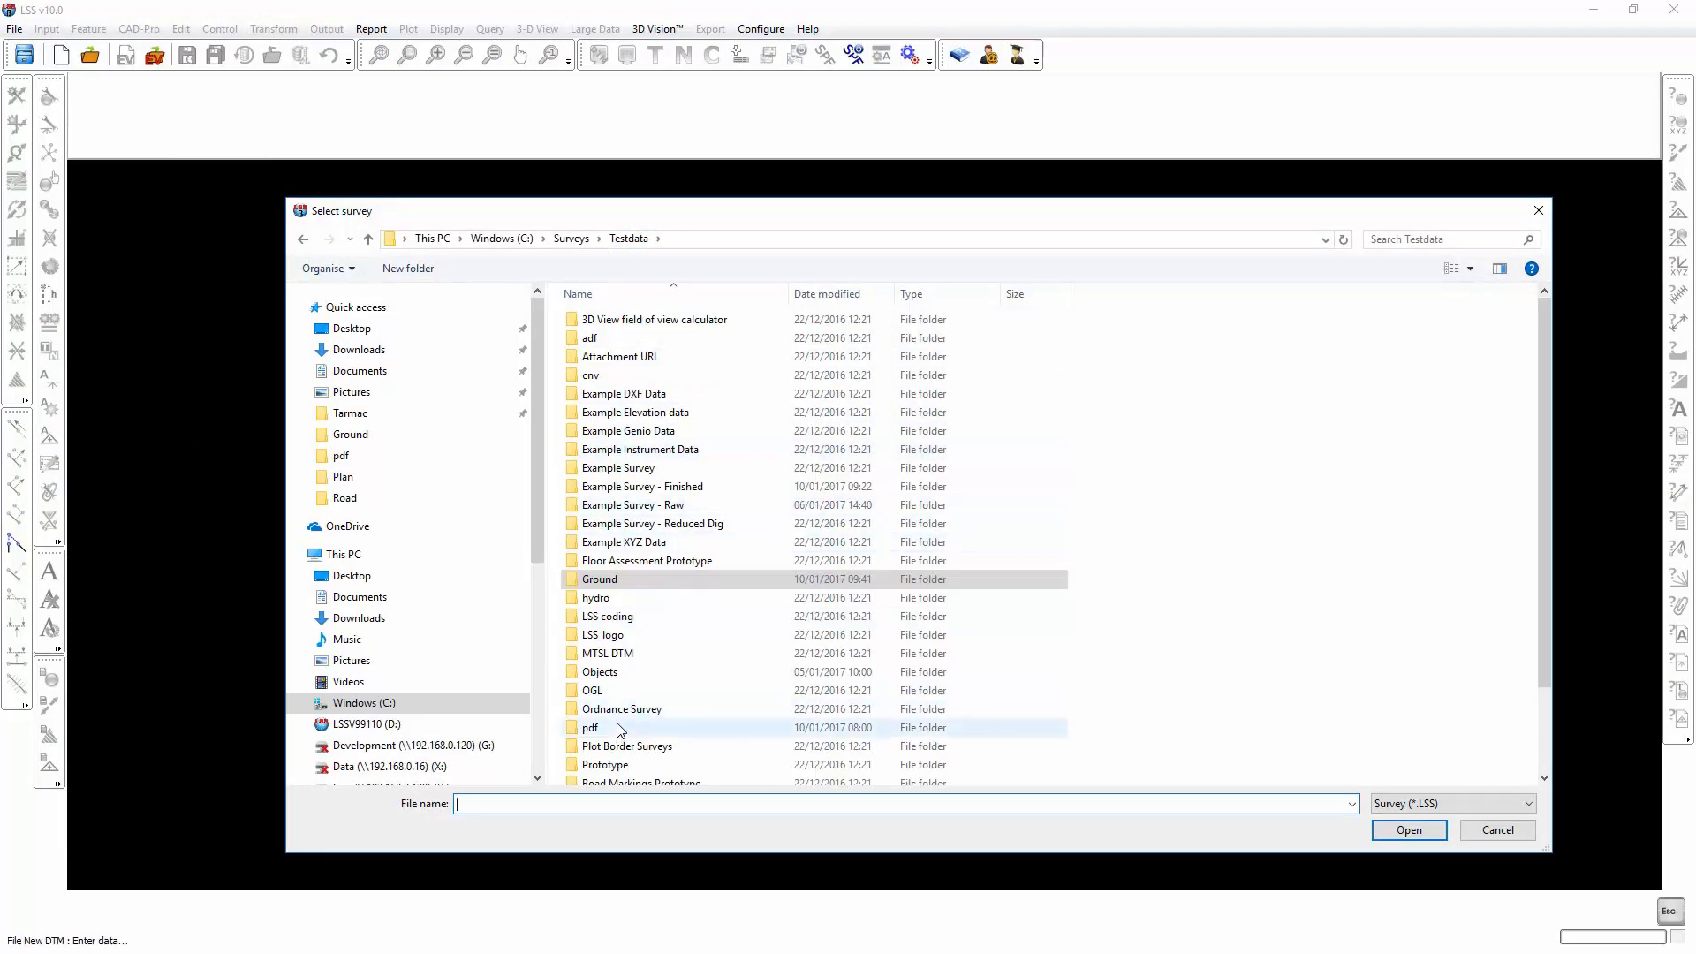
scroll(622, 729, "down", 2)
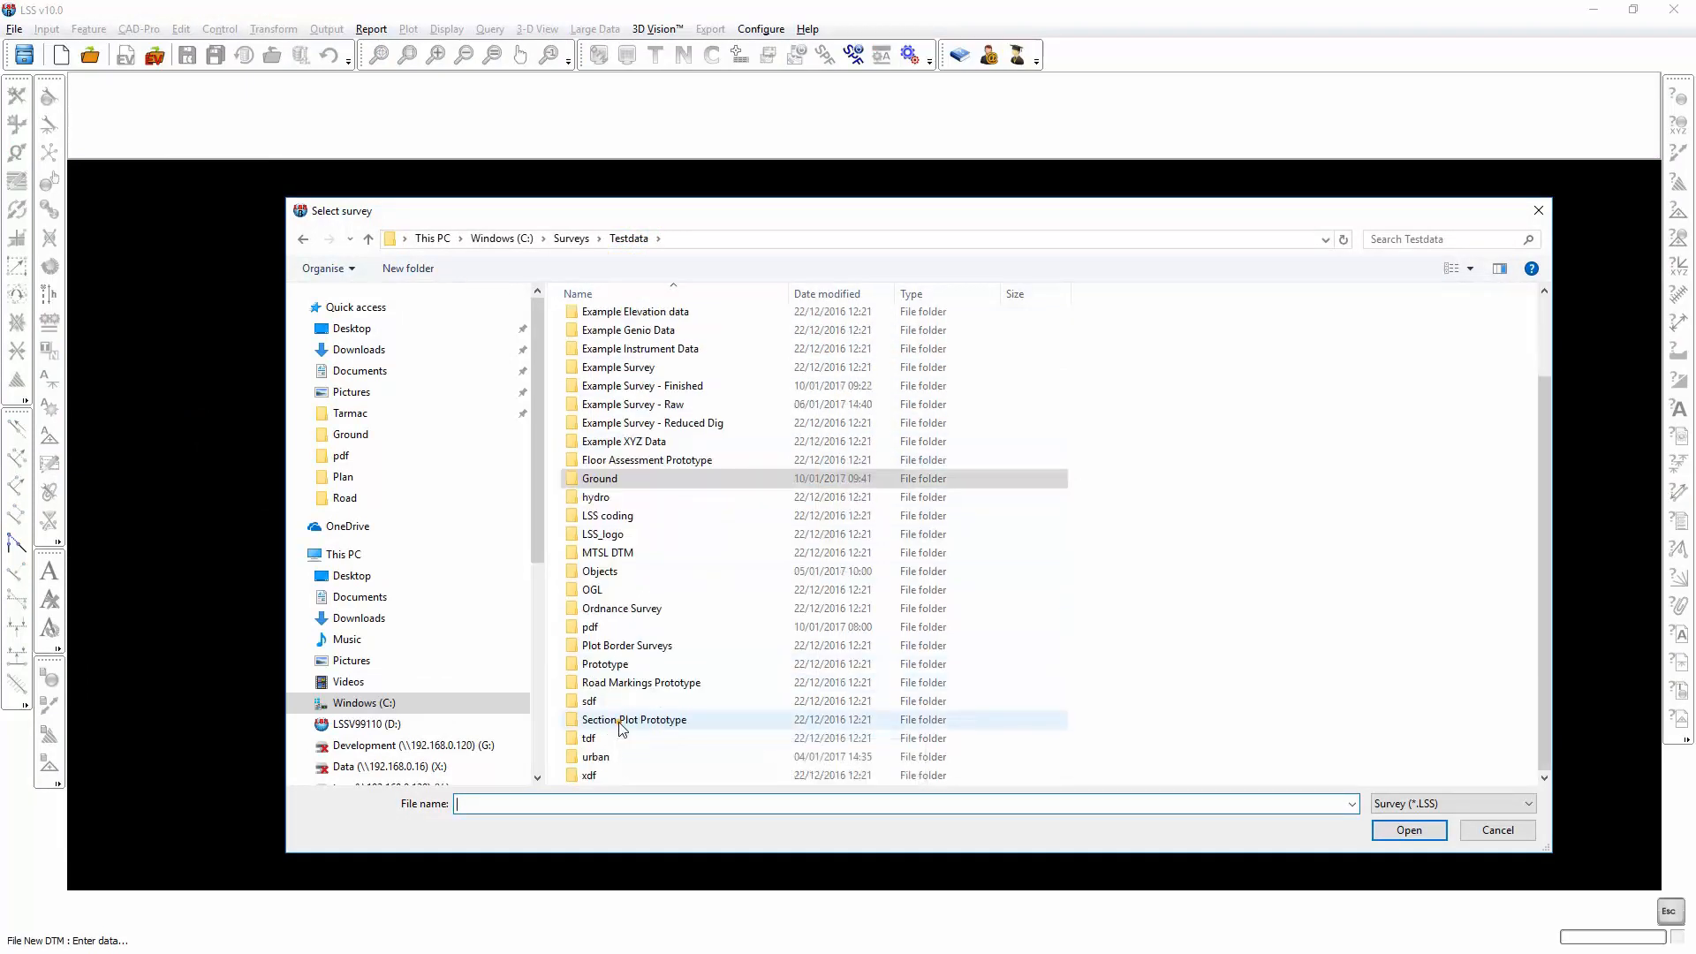
double_click(621, 722)
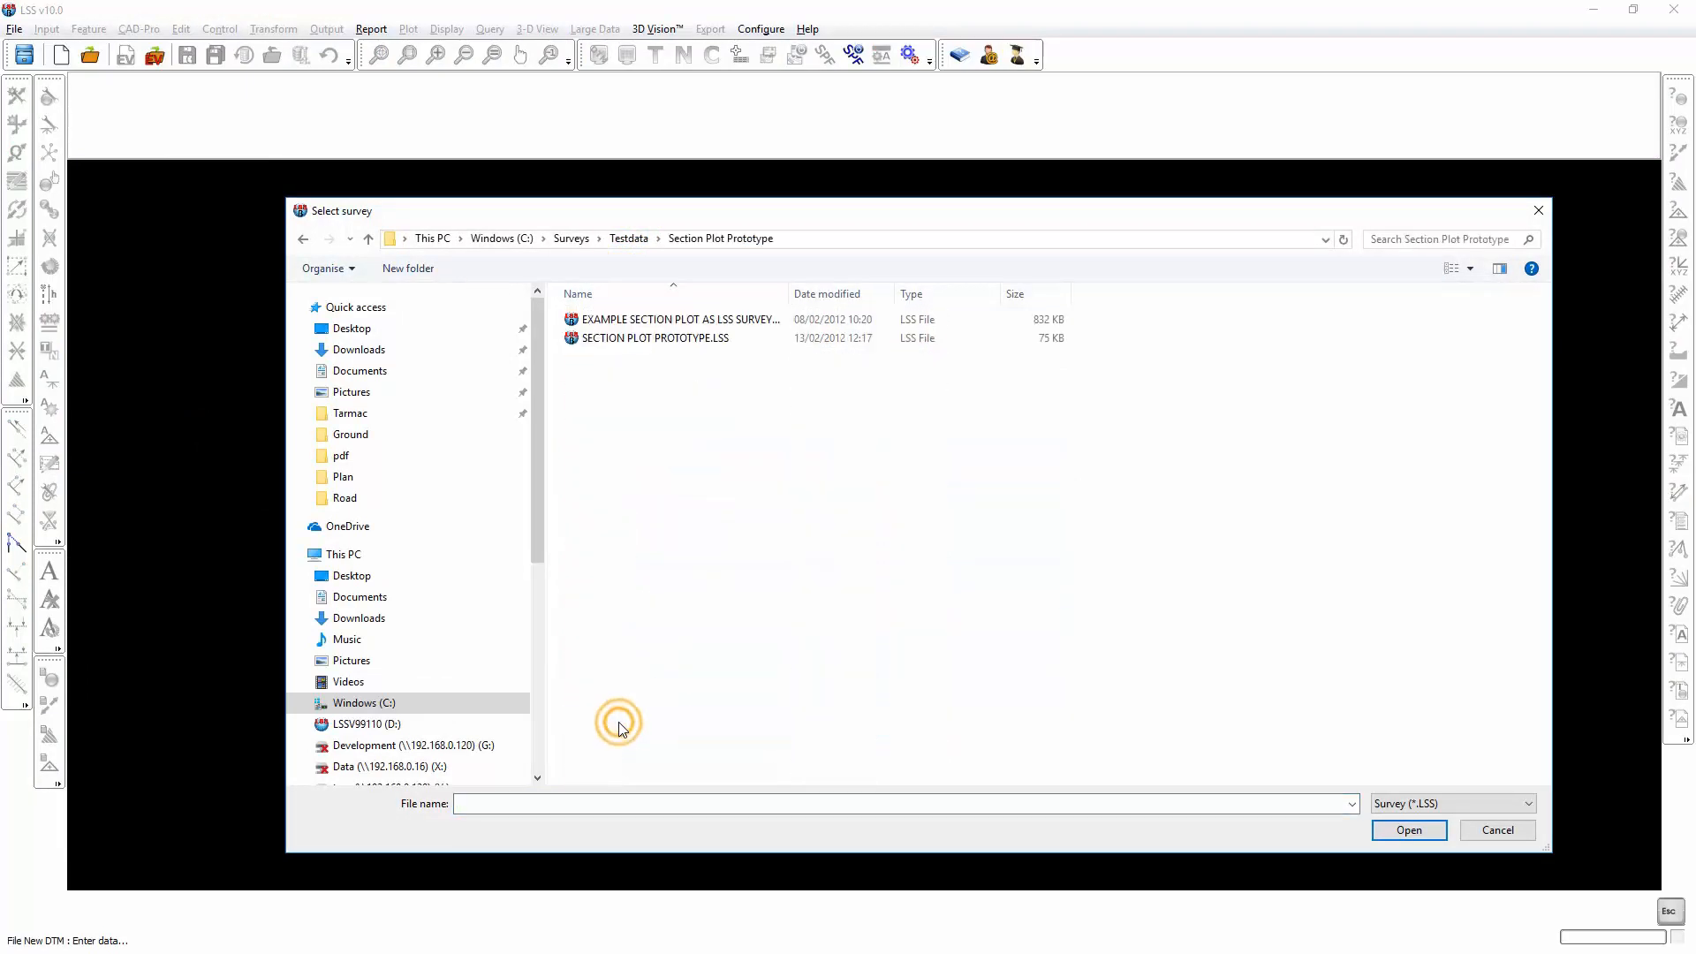
double_click(647, 338)
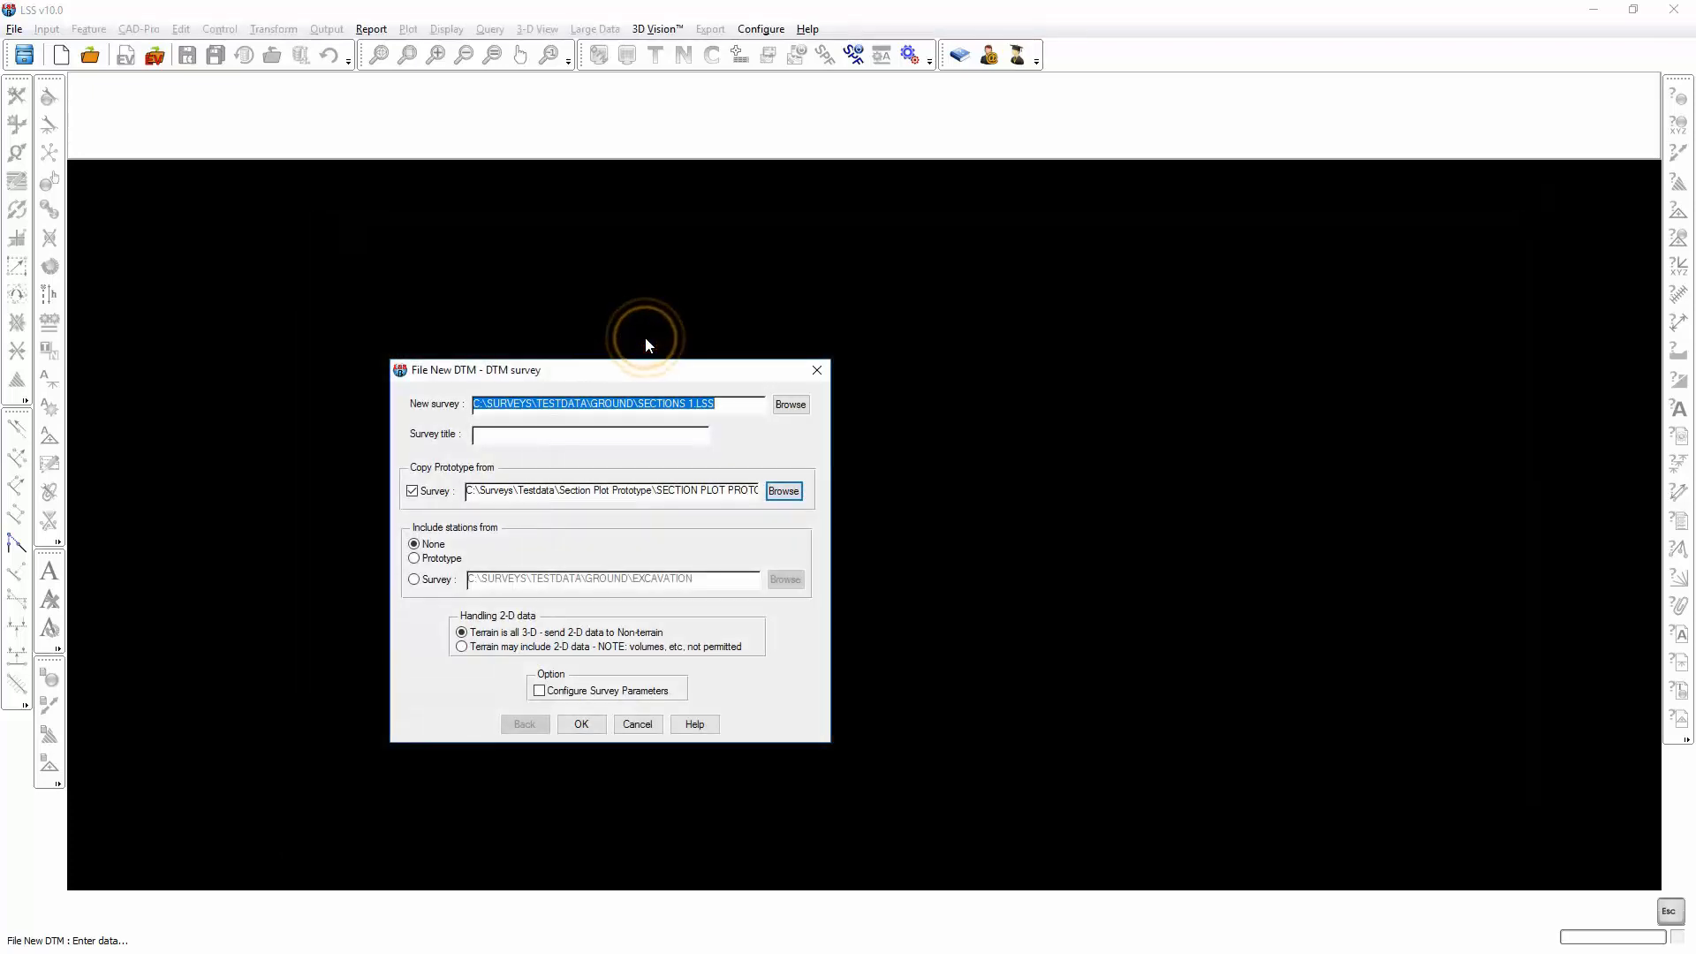
left_click(583, 726)
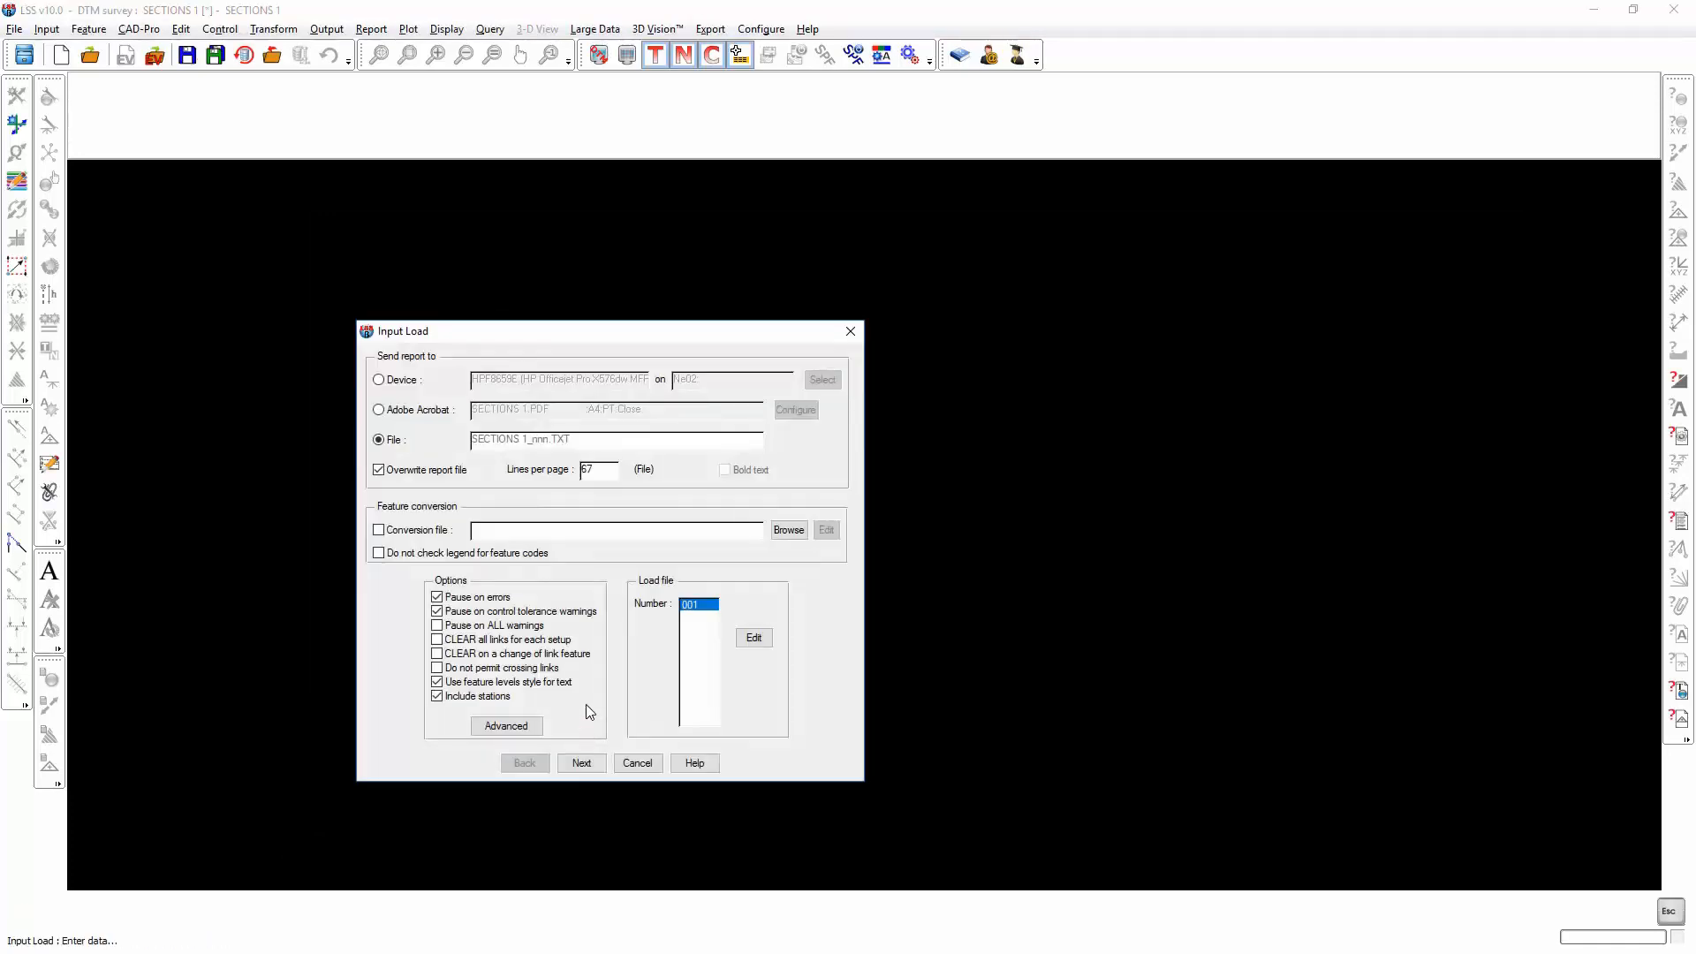
Step: Load file 001 into the survey using the feature conversion file LSS_Section_Plot.cnv from the Testdata cnv folder
left_click(379, 529)
left_click(789, 531)
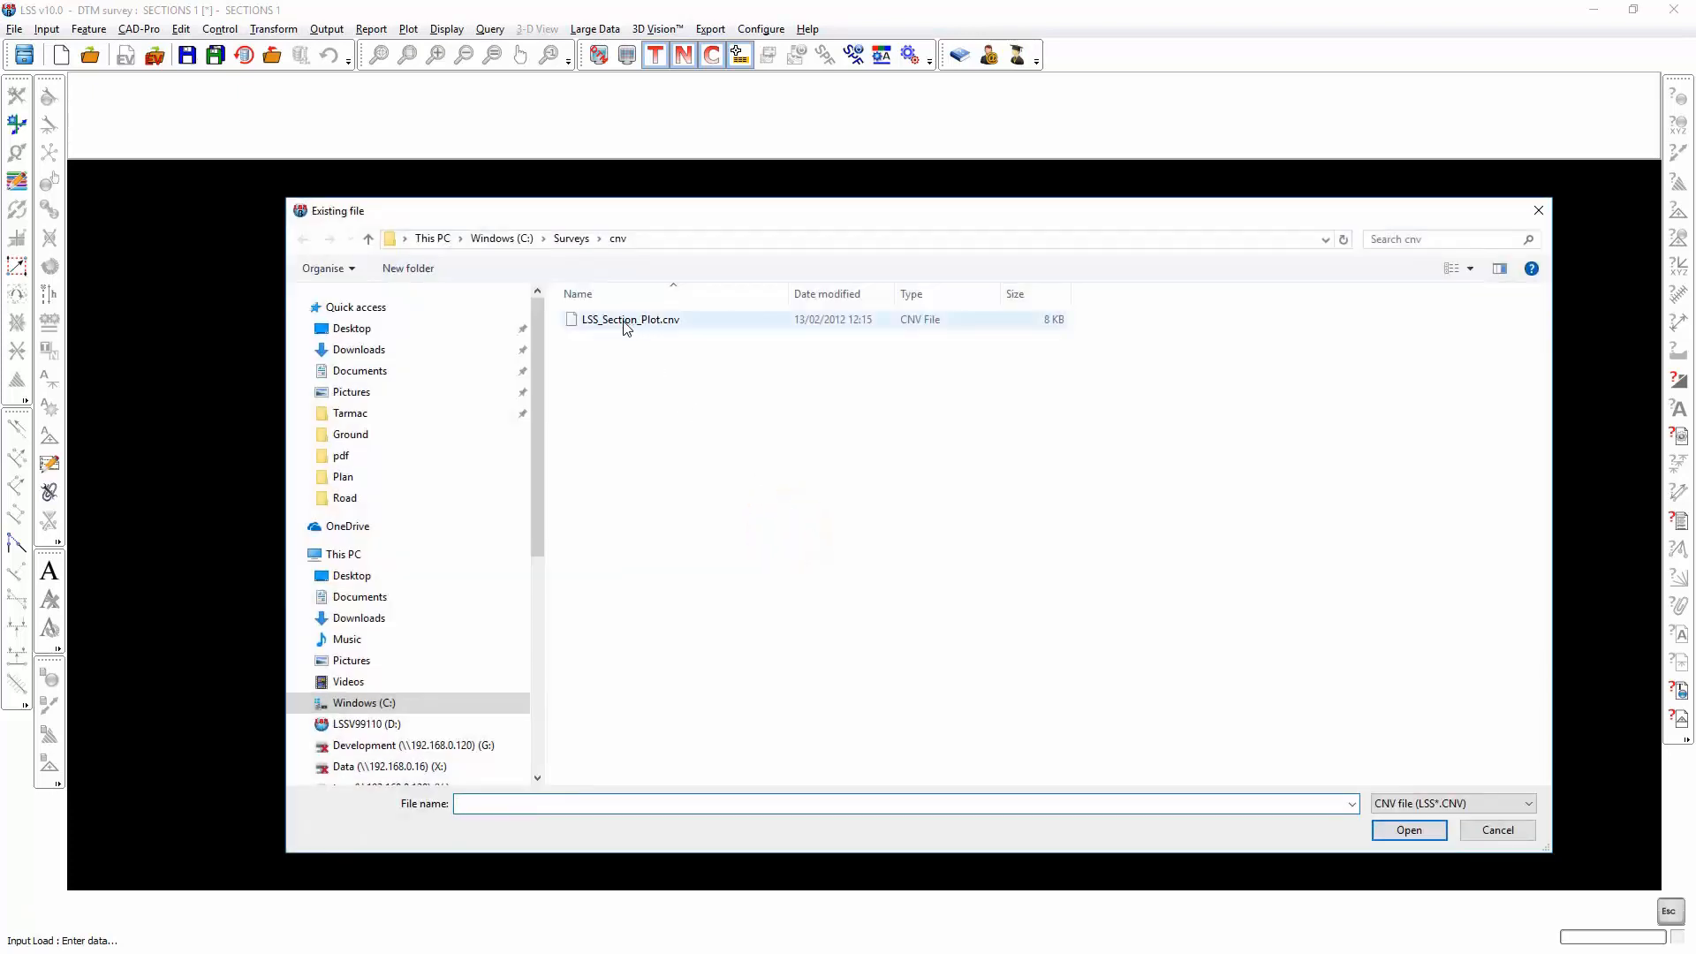
left_click(571, 238)
left_click(598, 487)
double_click(598, 487)
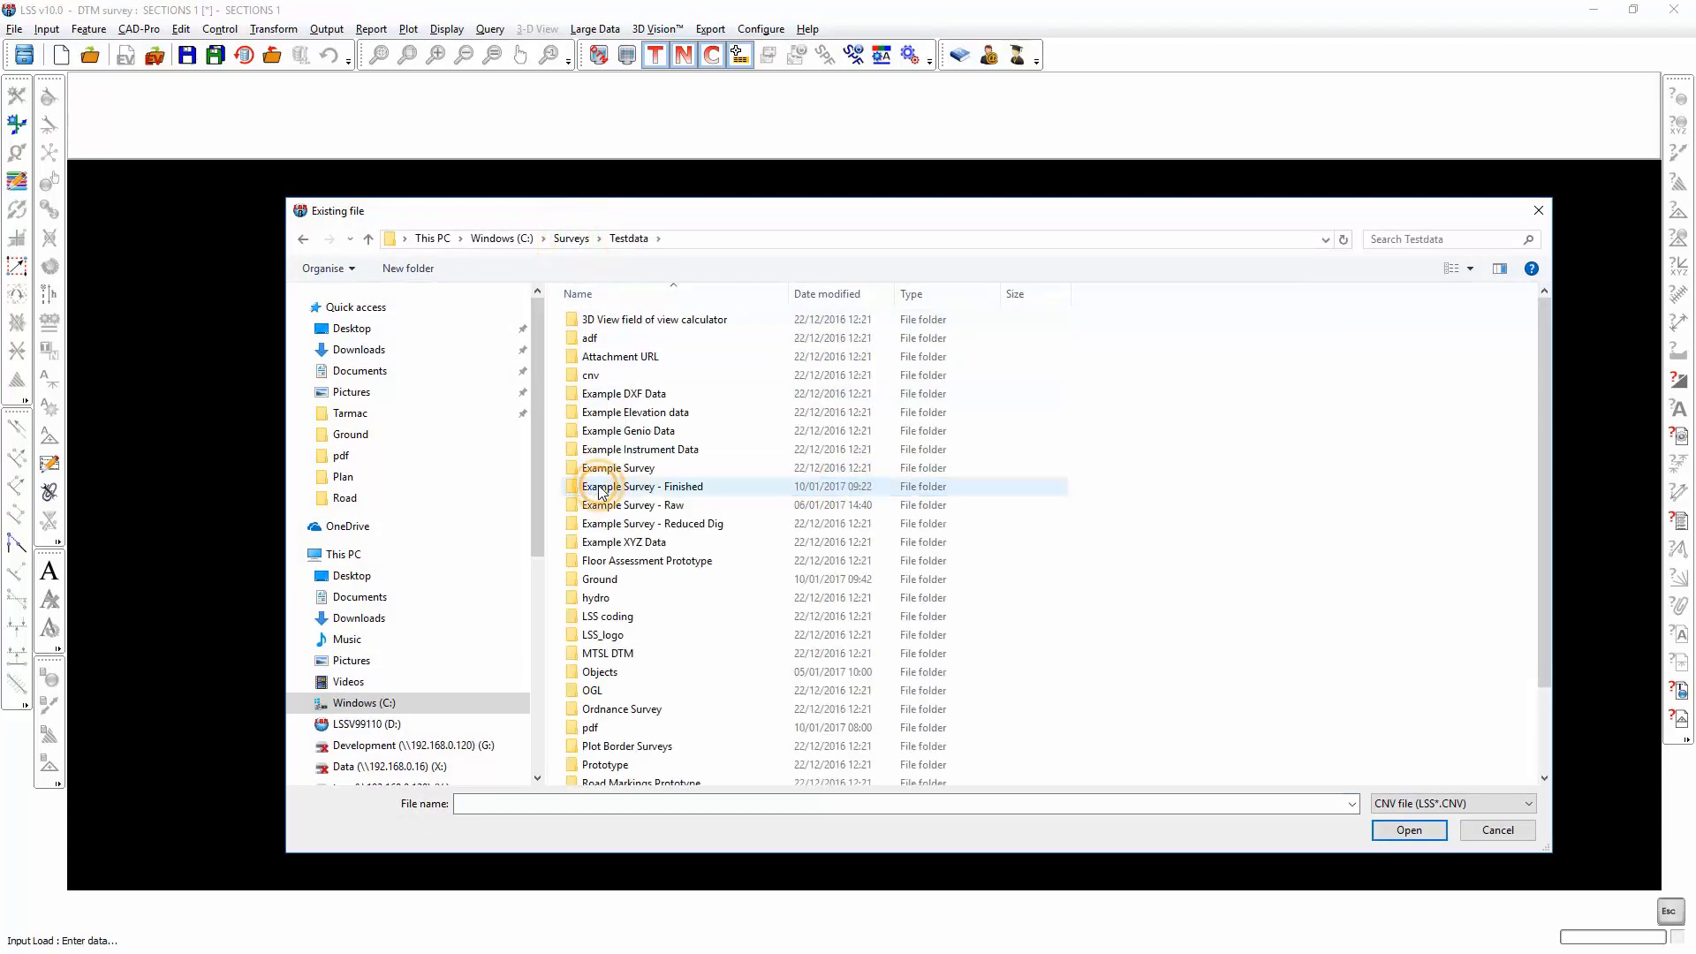
double_click(593, 378)
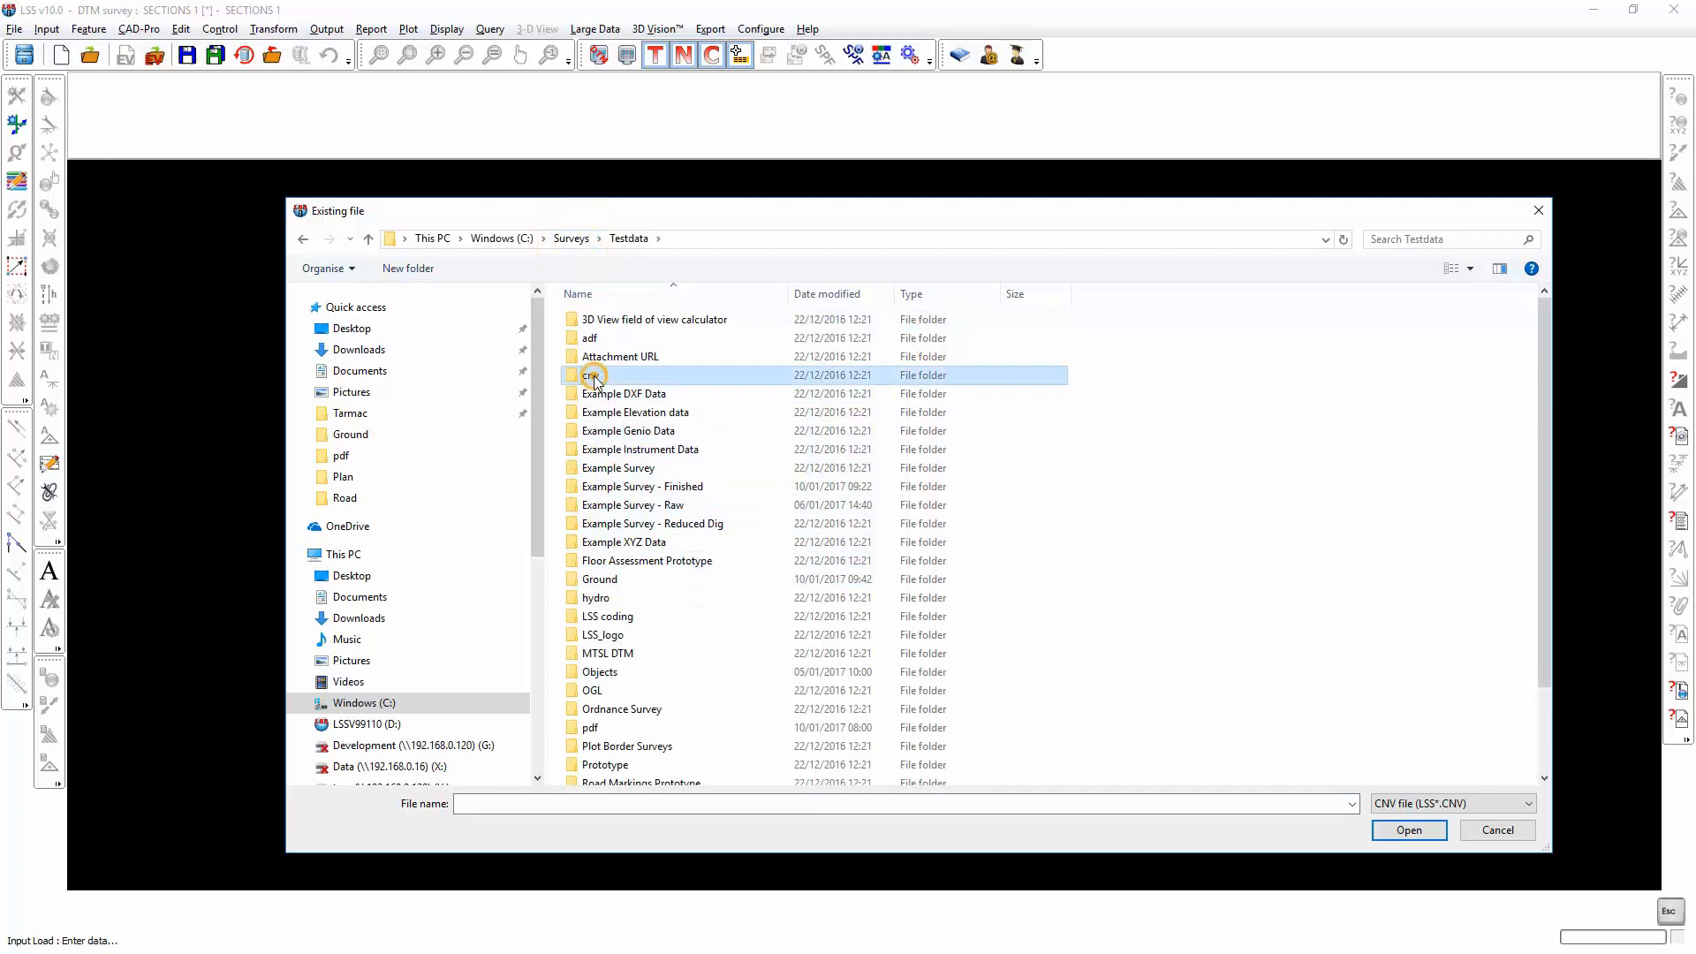
double_click(617, 321)
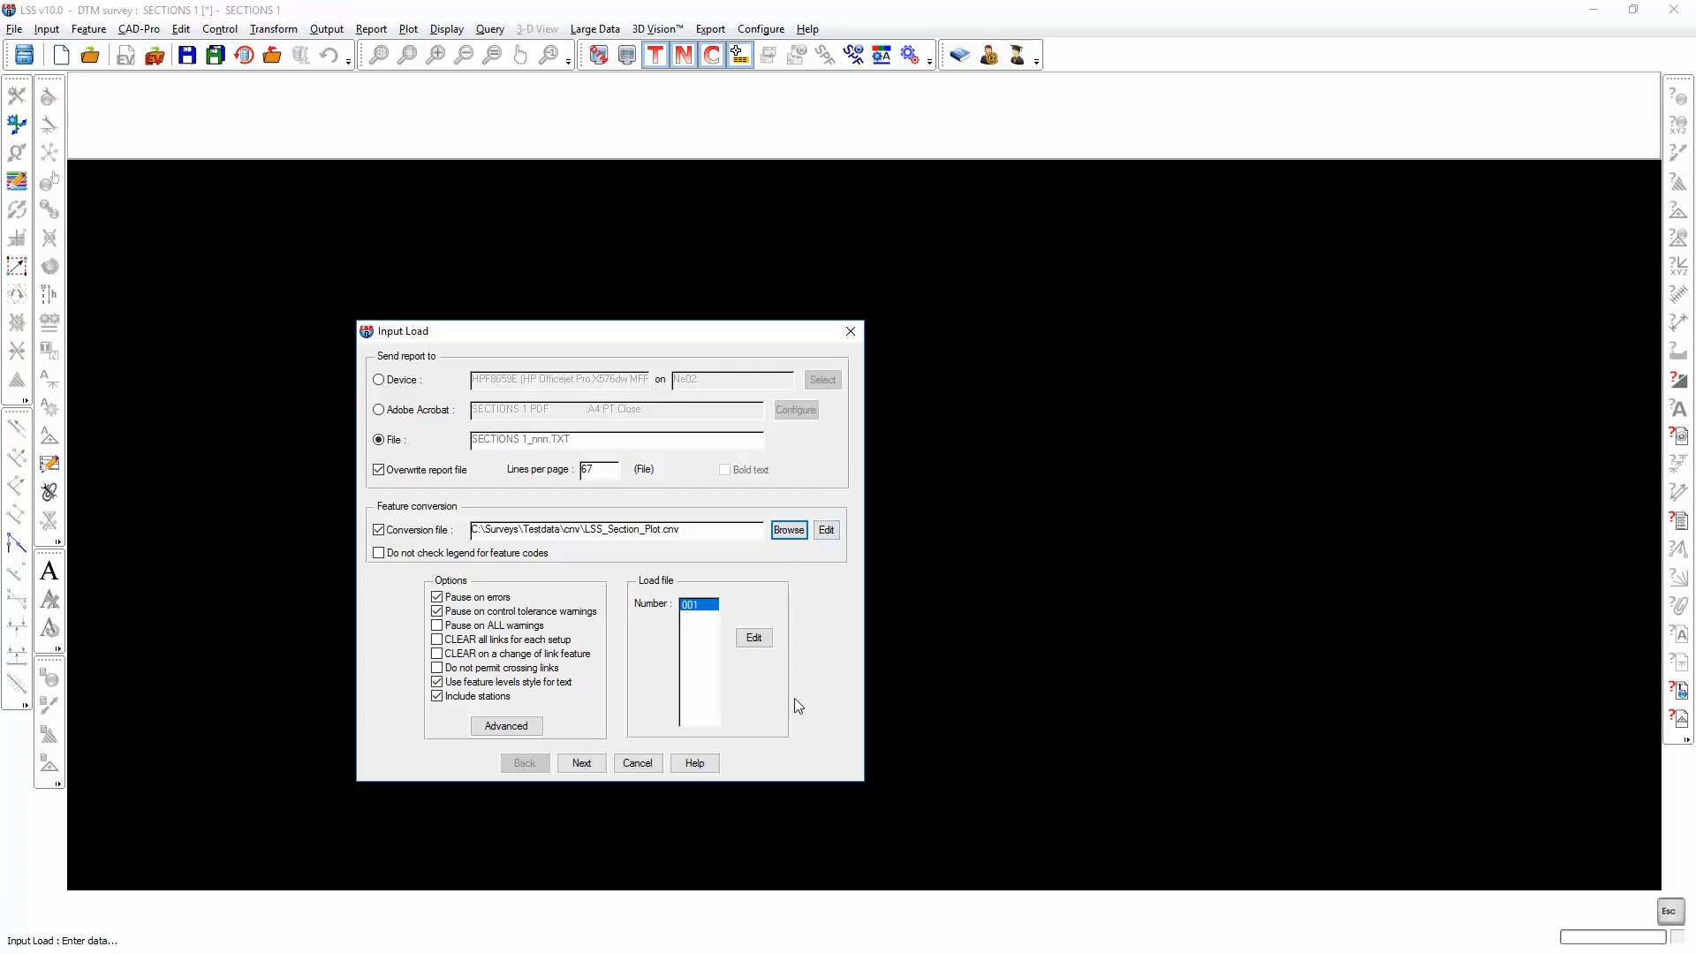
left_click(581, 763)
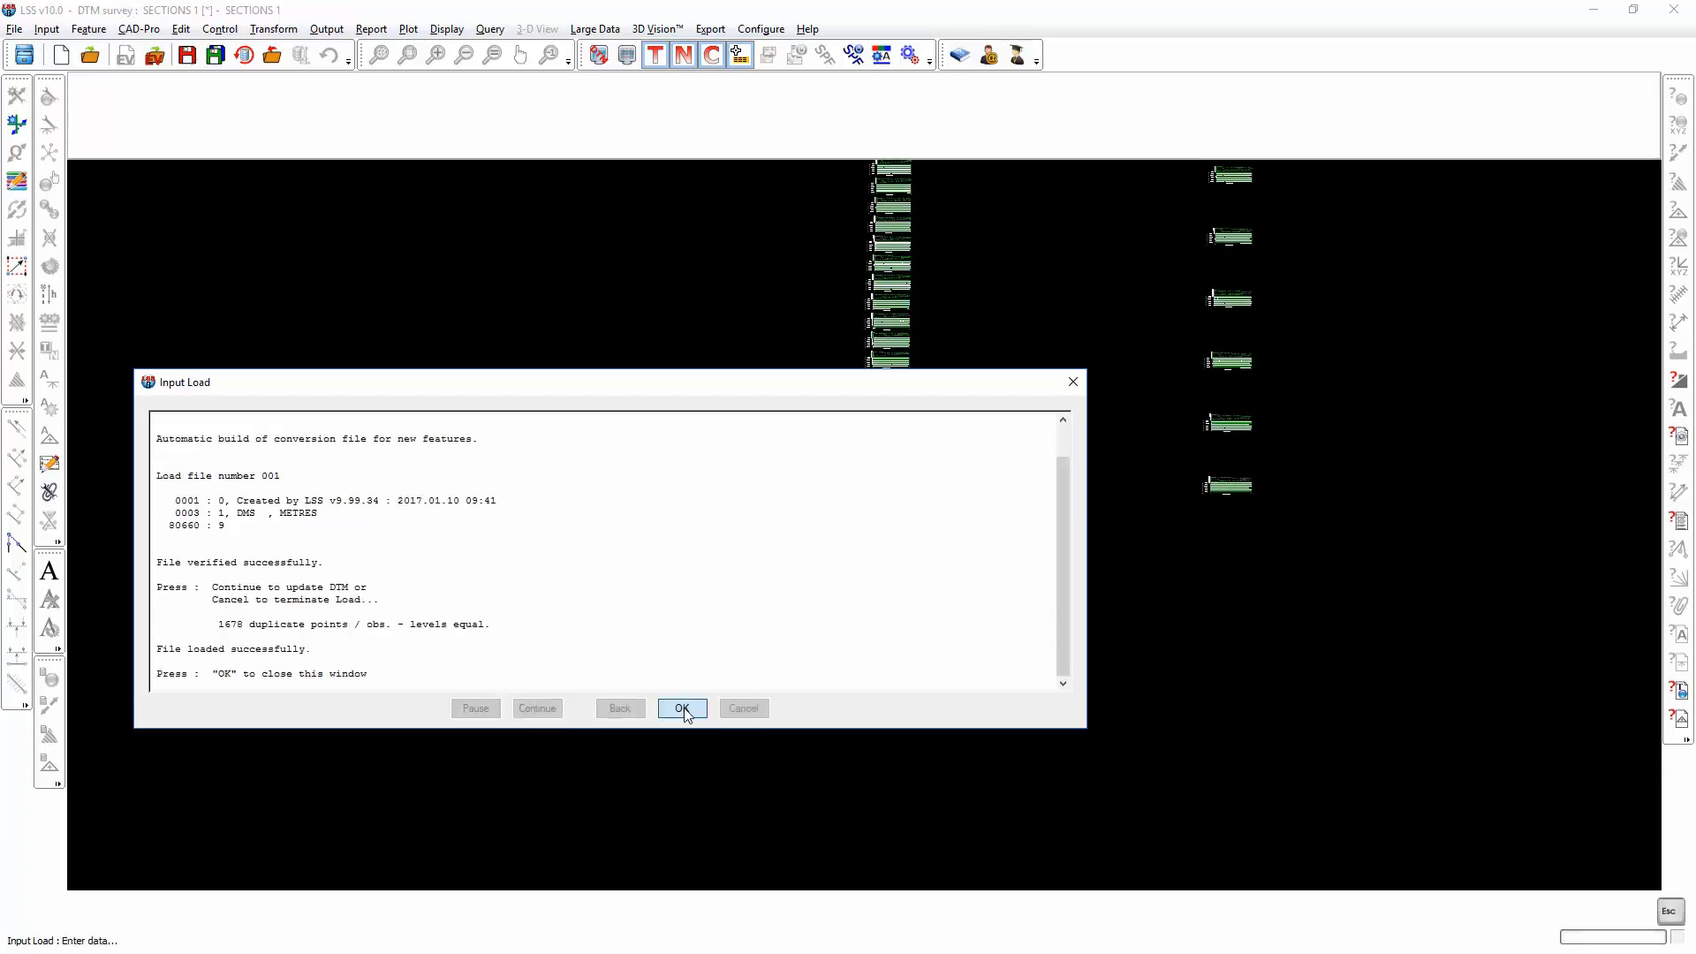
left_click(681, 708)
Step: Examine the profiles, levels and offsets of the loaded sections at chainages 270.0m and 260.0m
scroll(731, 572, "up", 8)
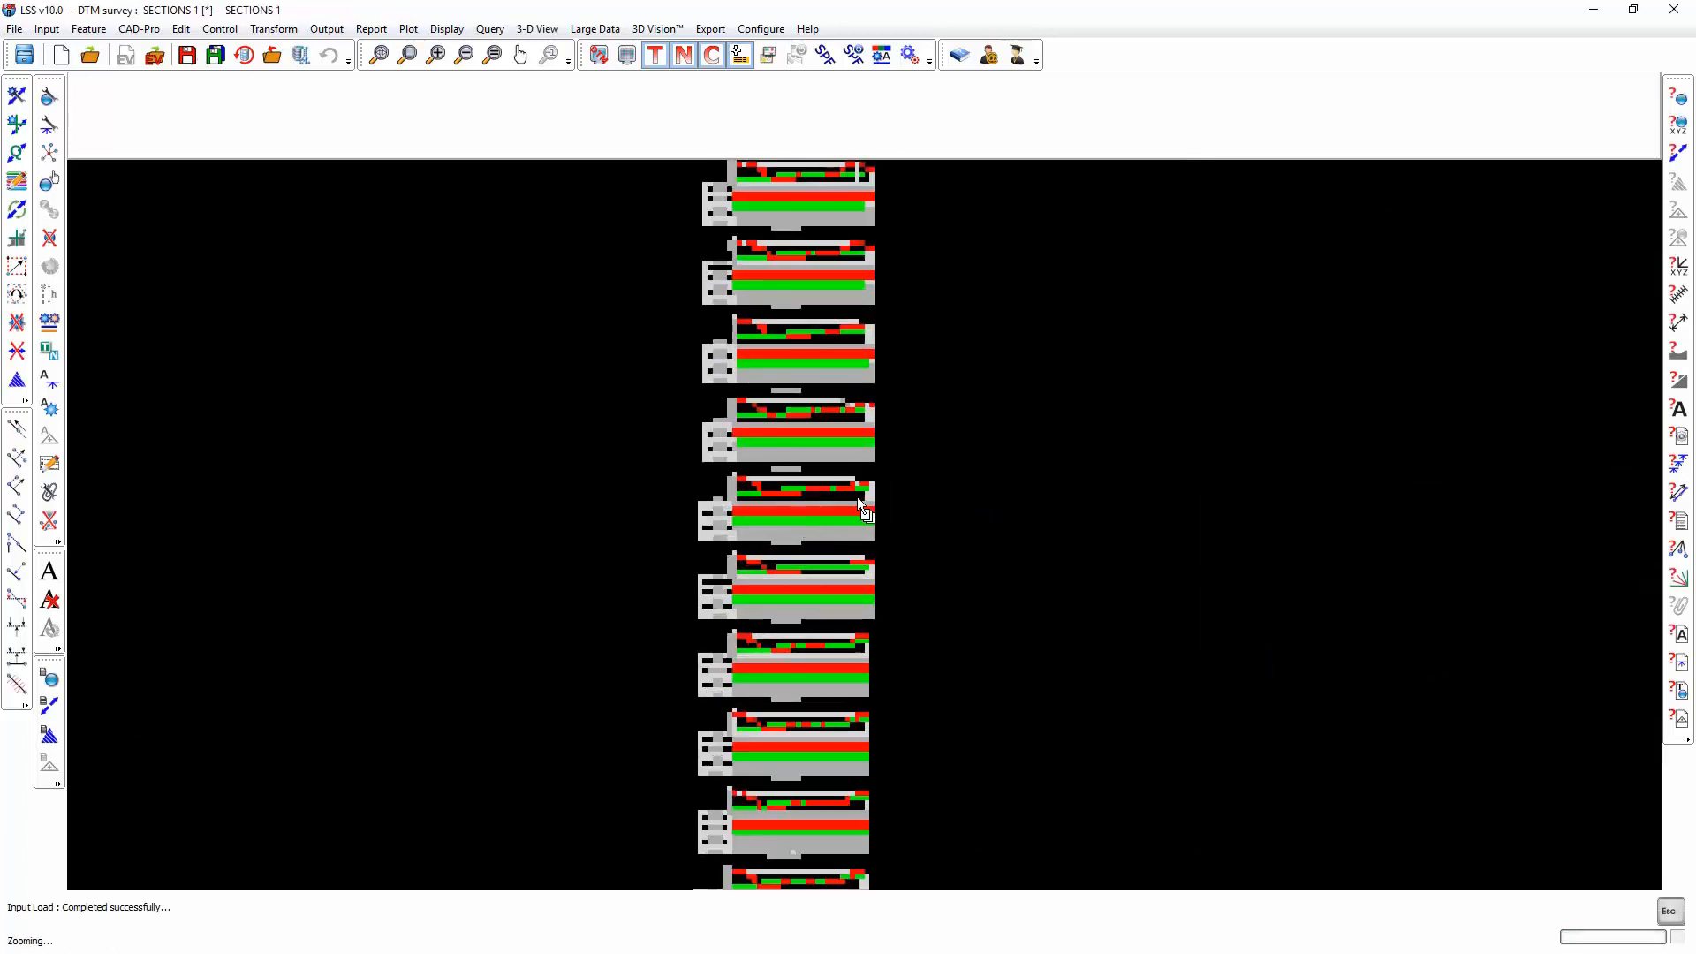
scroll(909, 450, "up", 6)
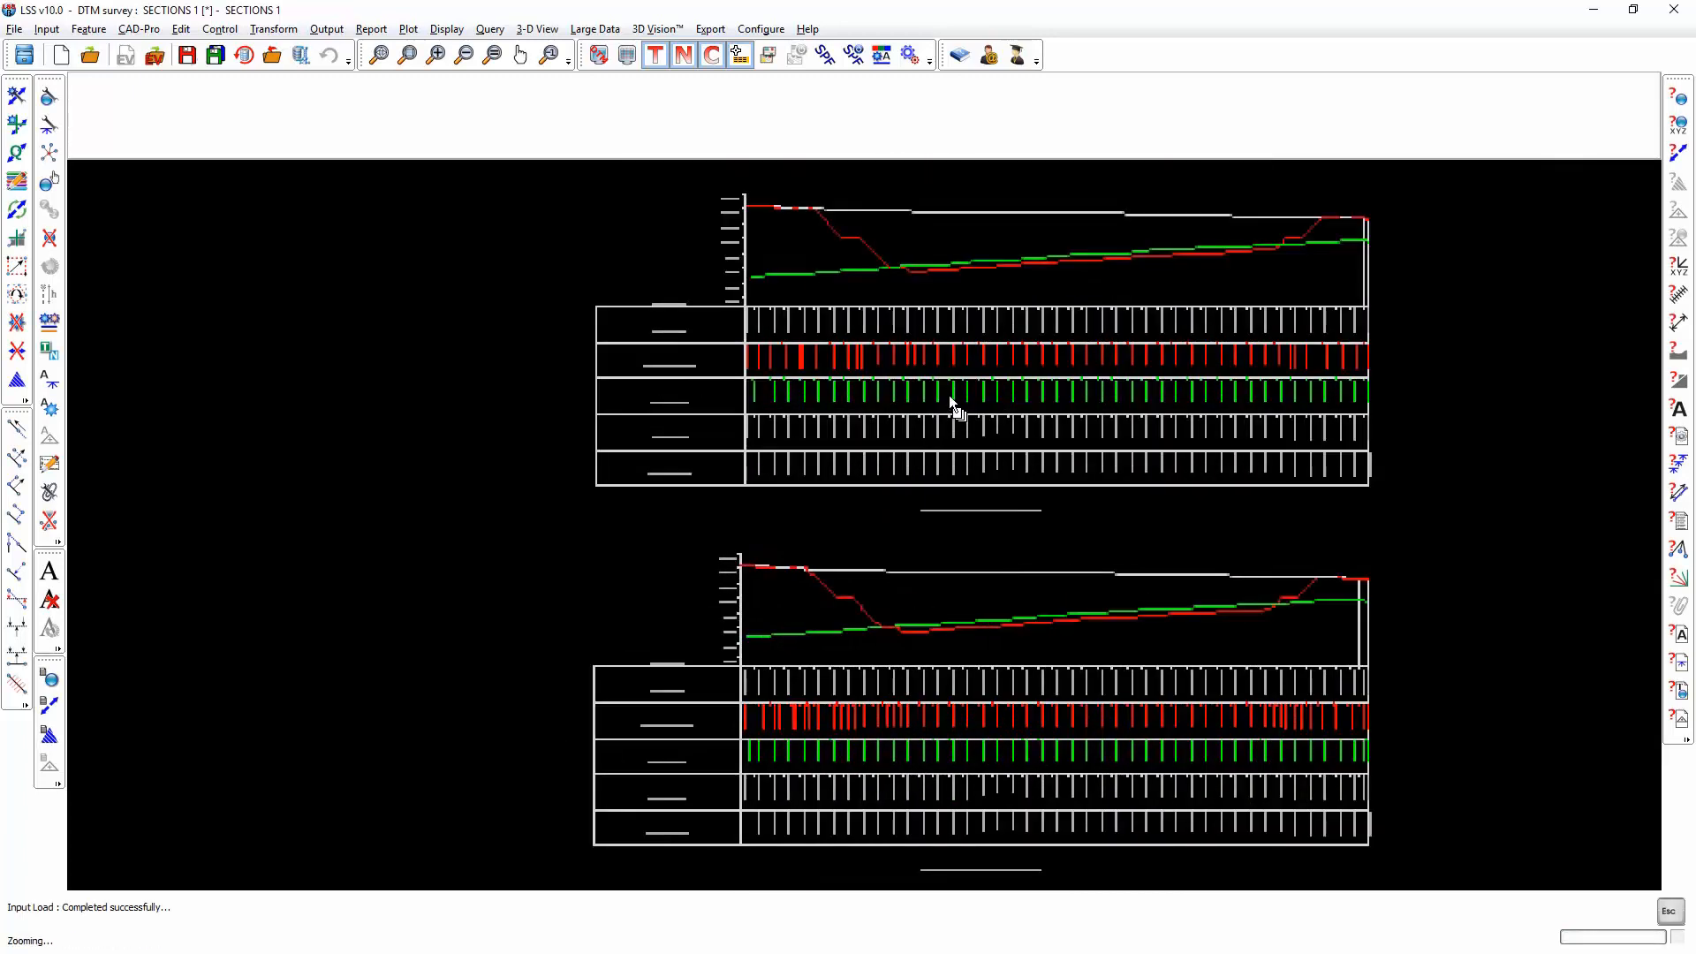
middle_click_drag(949, 391, 746, 557)
scroll(787, 509, "up", 3)
scroll(750, 535, "up", 1)
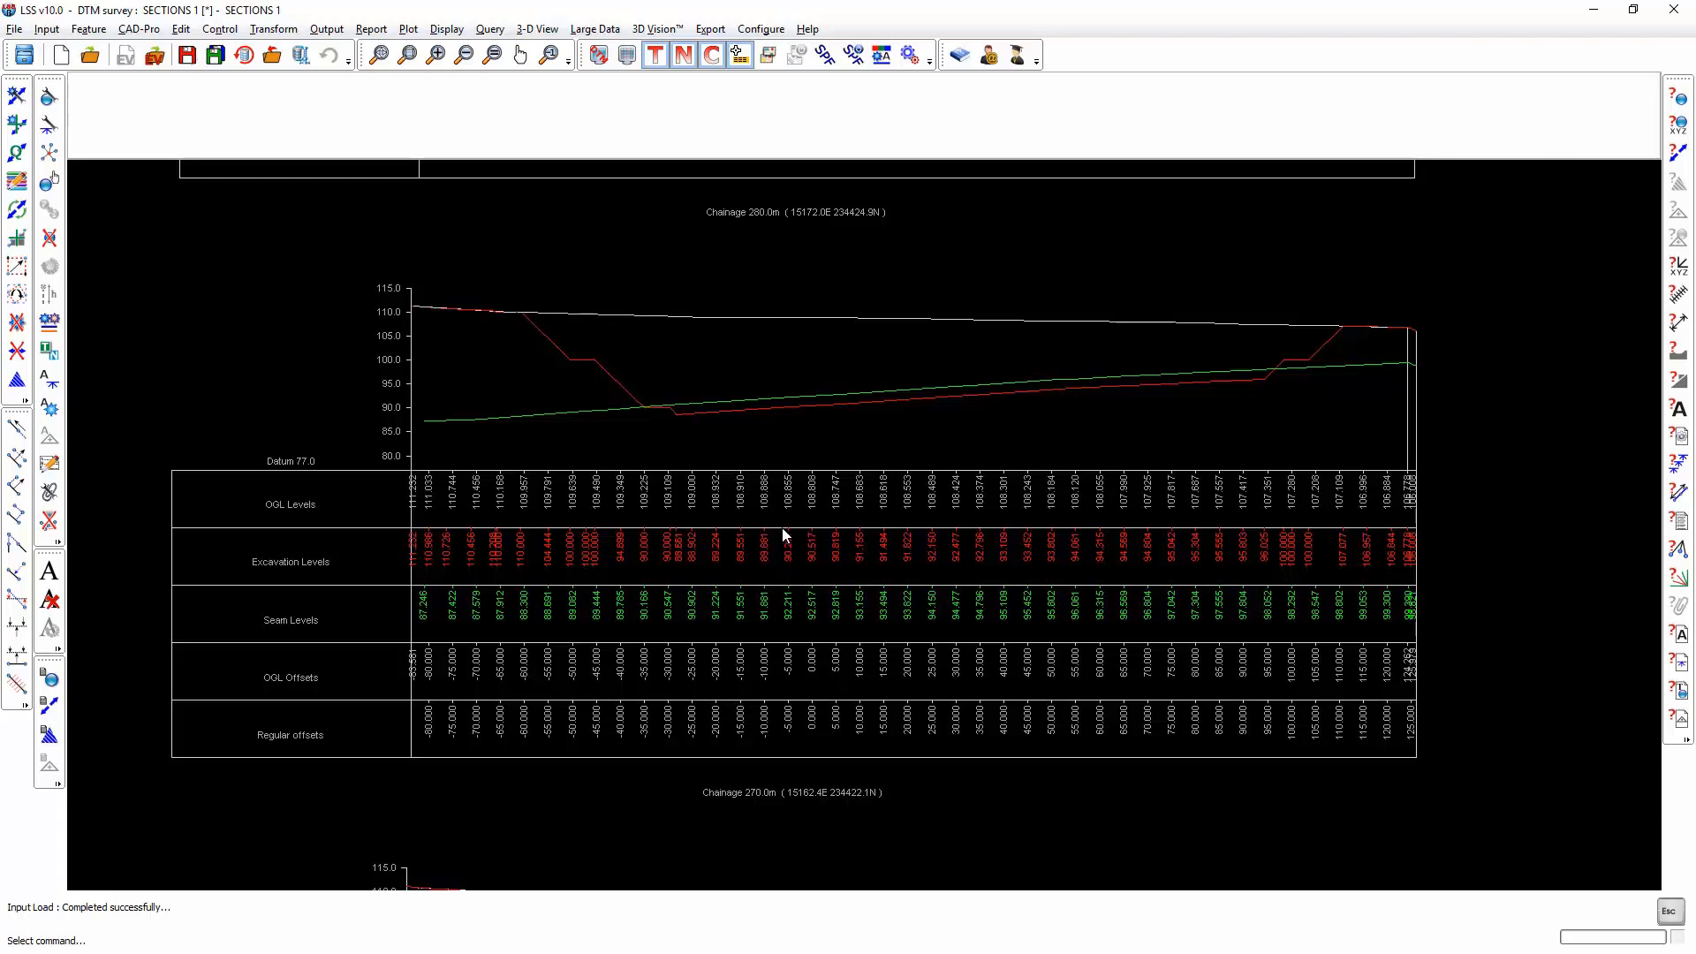
scroll(780, 516, "down", 1)
mouse_move(781, 512)
middle_mouse_down()
mouse_move(775, 617)
mouse_move(787, 391)
middle_mouse_up()
scroll(798, 601, "up", 1)
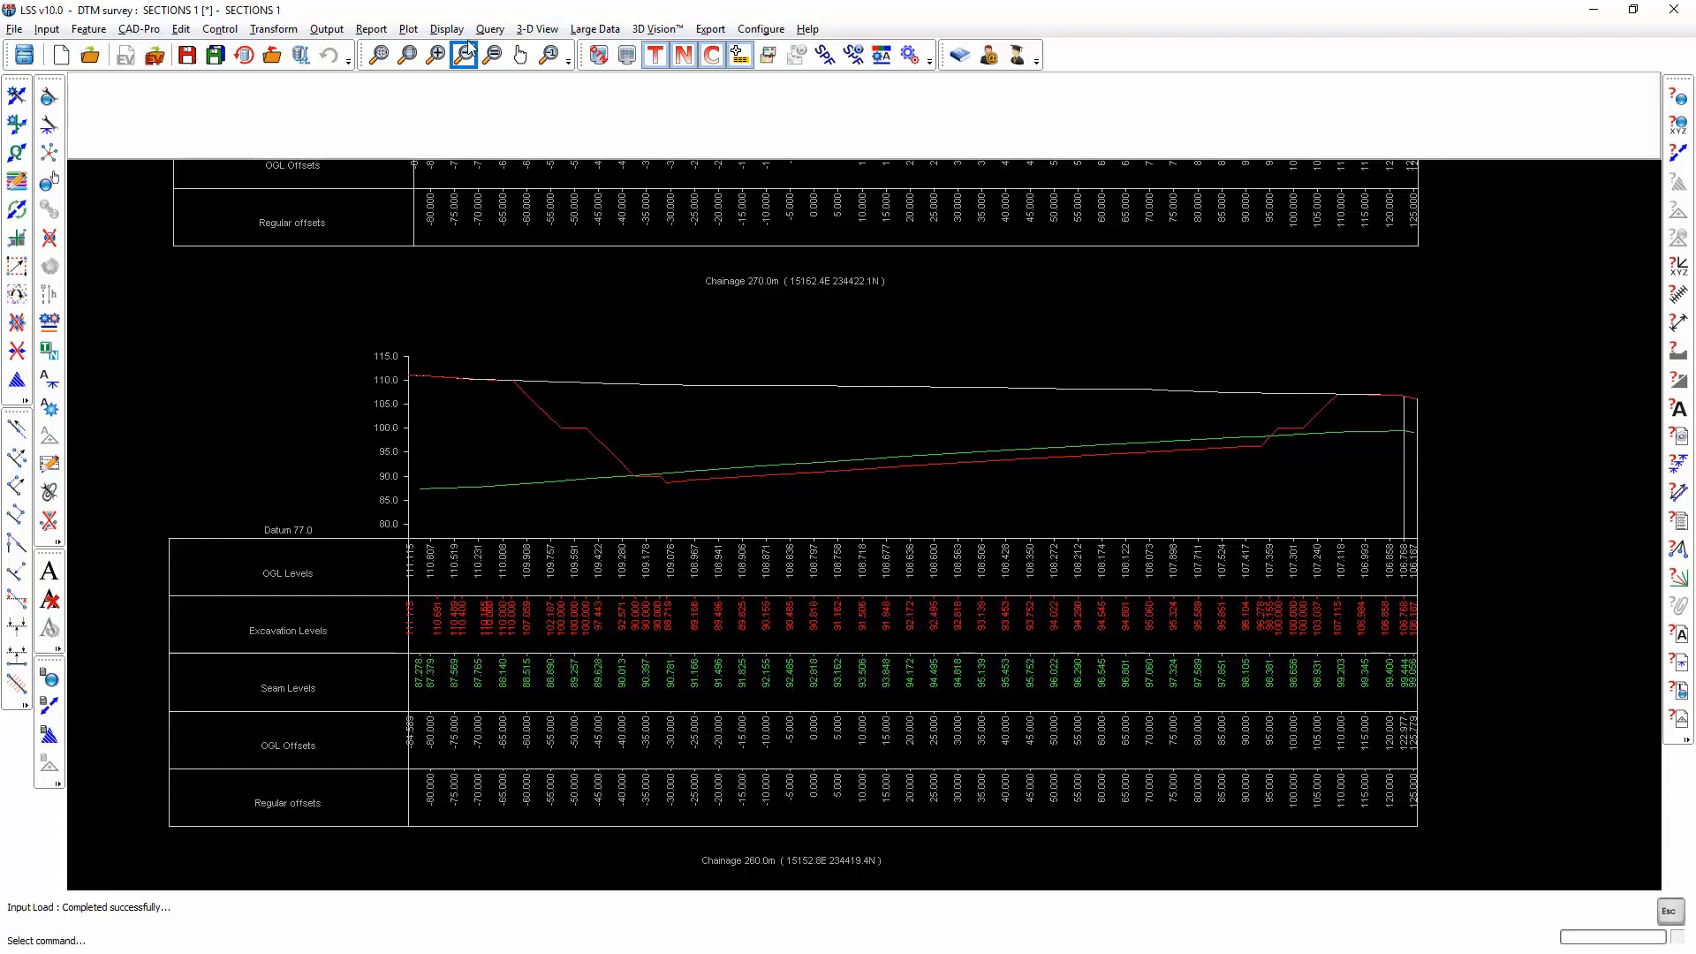
Step: Open the Plot Sections help and read through its Section Description File (SDF) topic
left_click(408, 29)
left_click(420, 67)
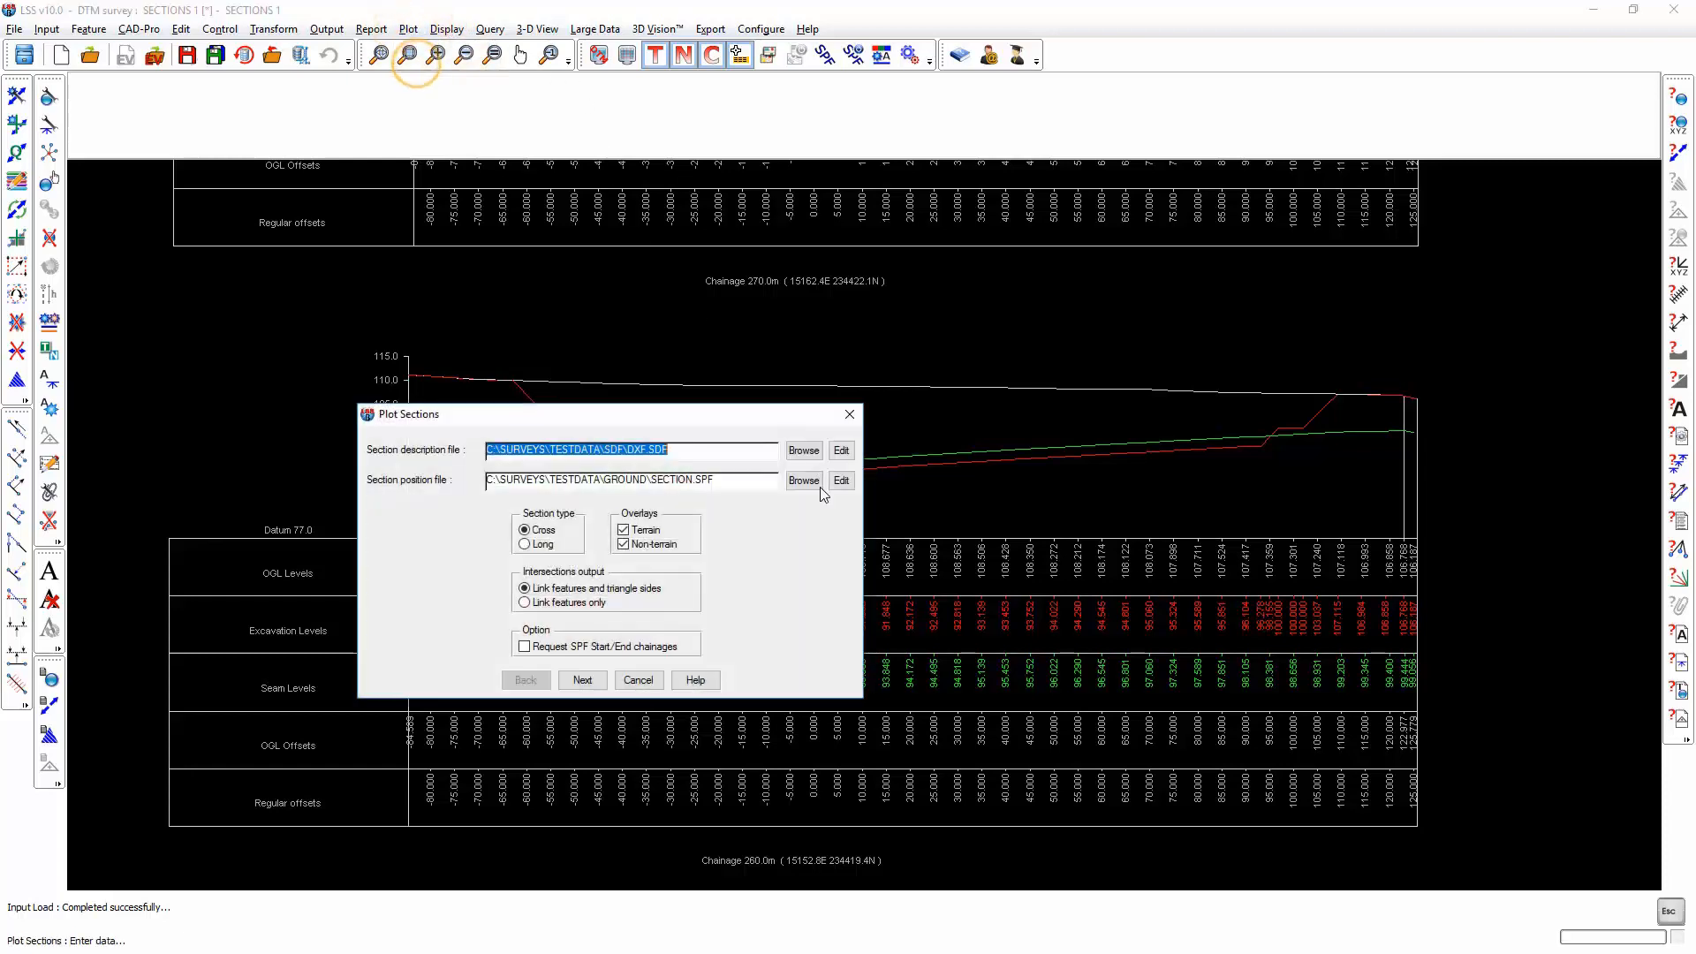
left_click(694, 674)
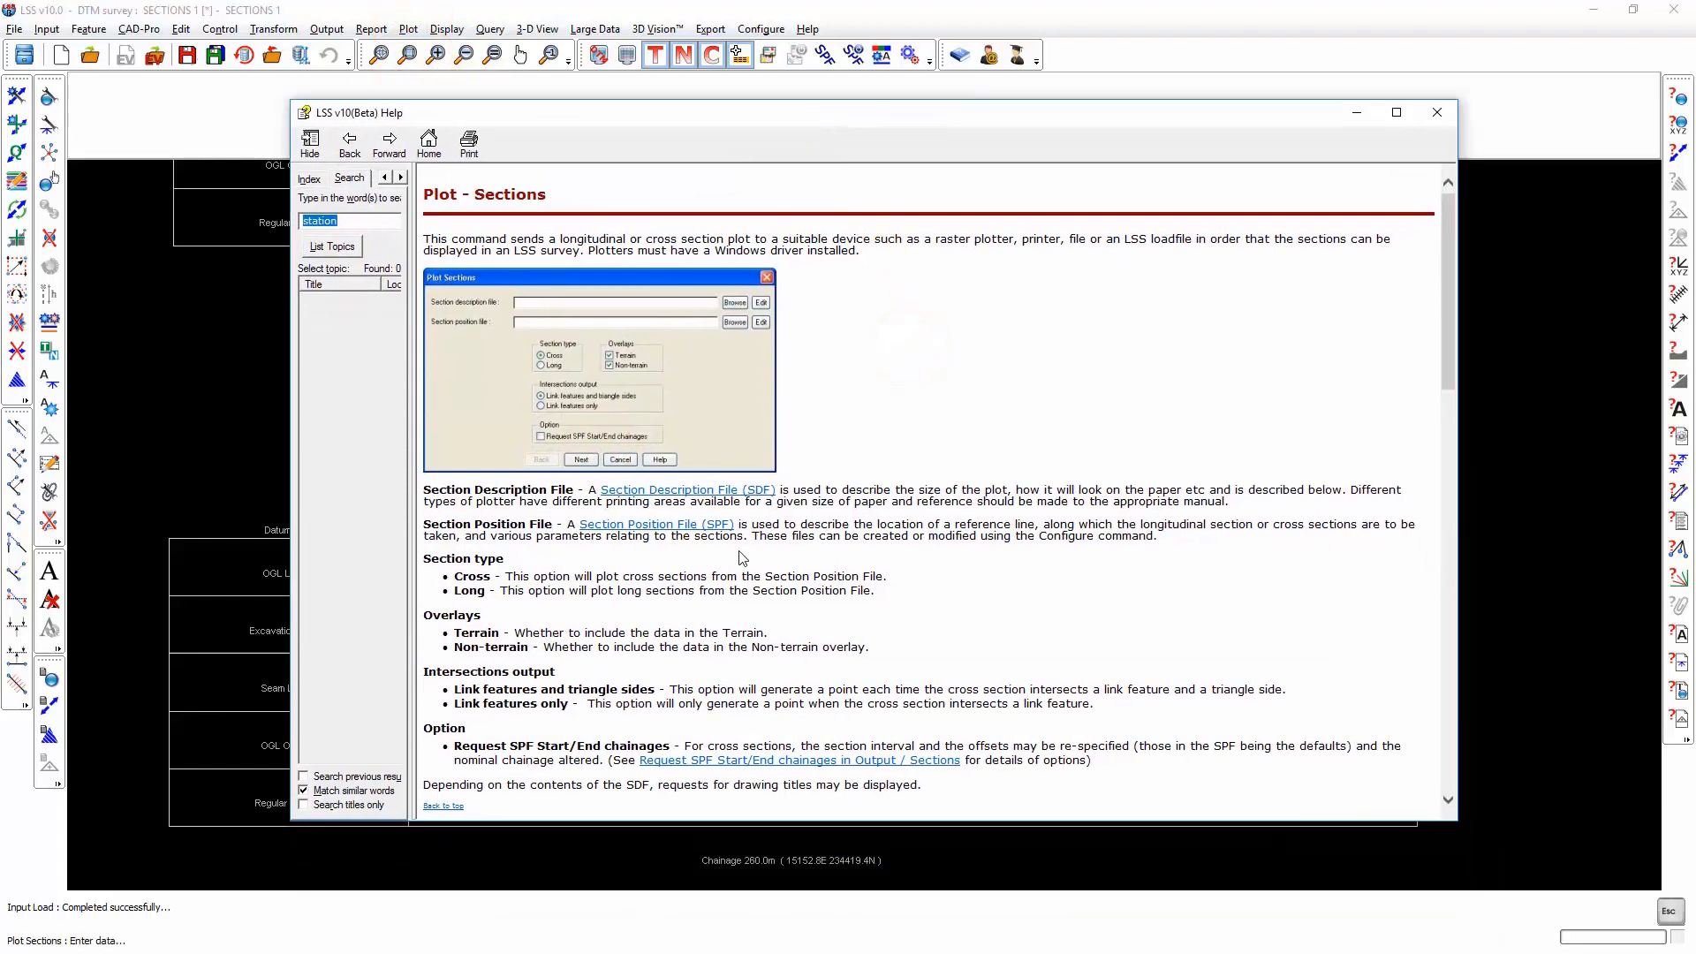
left_click(726, 499)
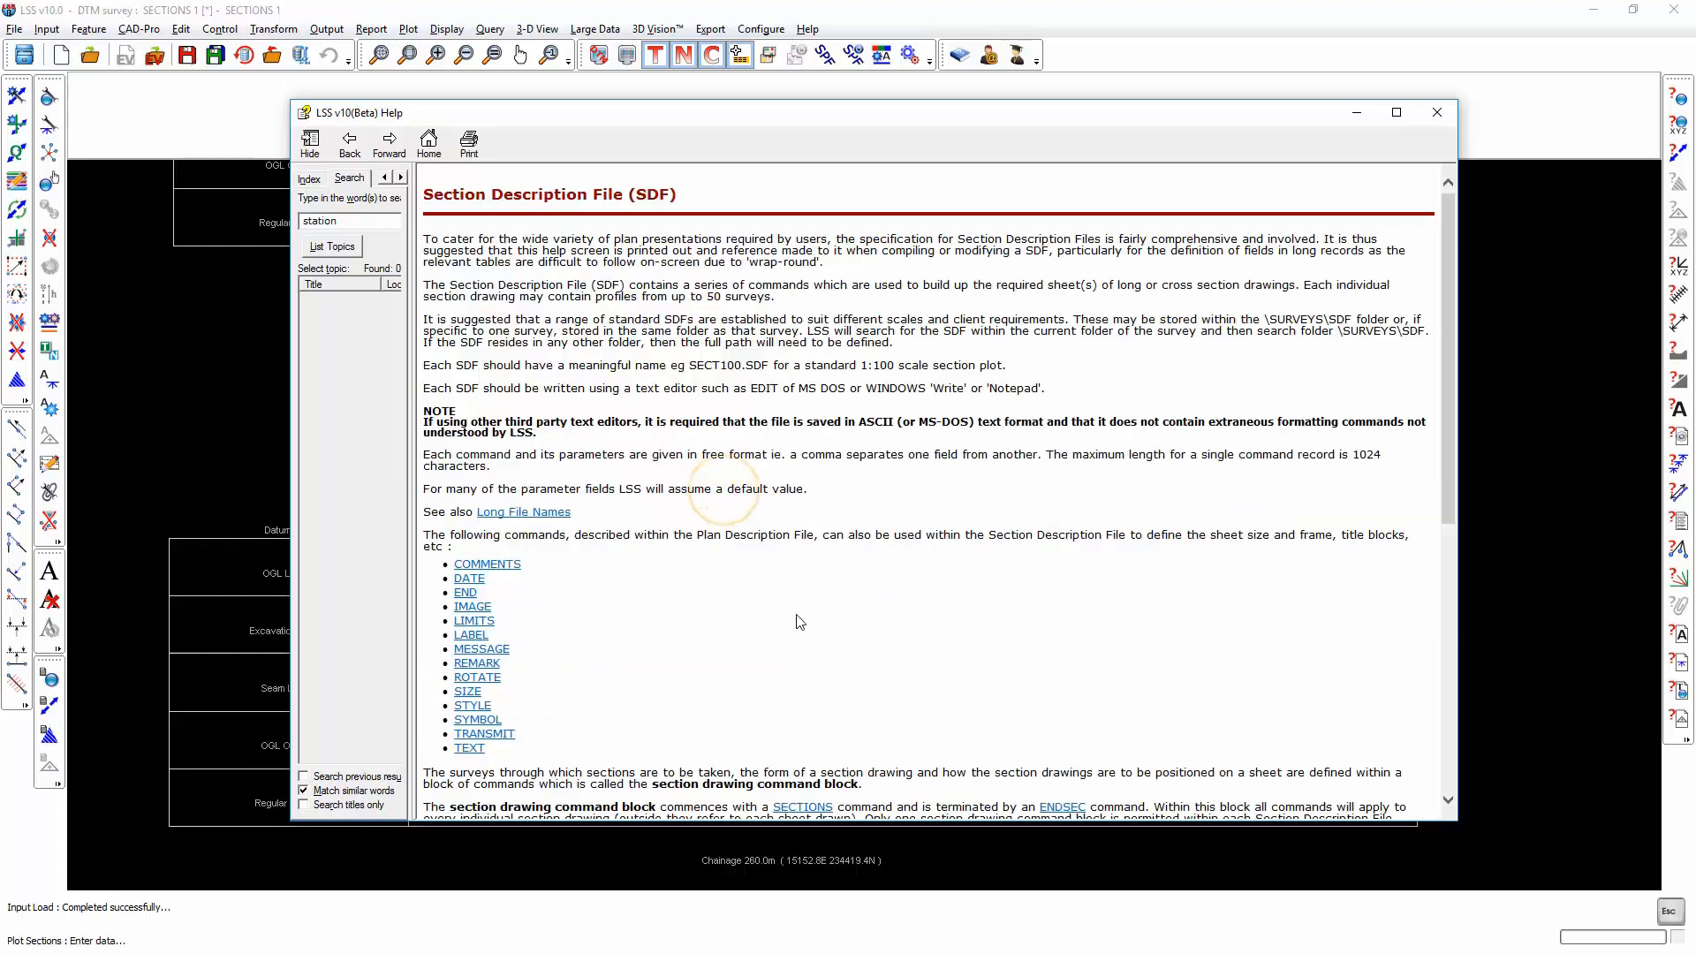
scroll(795, 615, "down", 10)
scroll(804, 608, "up", 10)
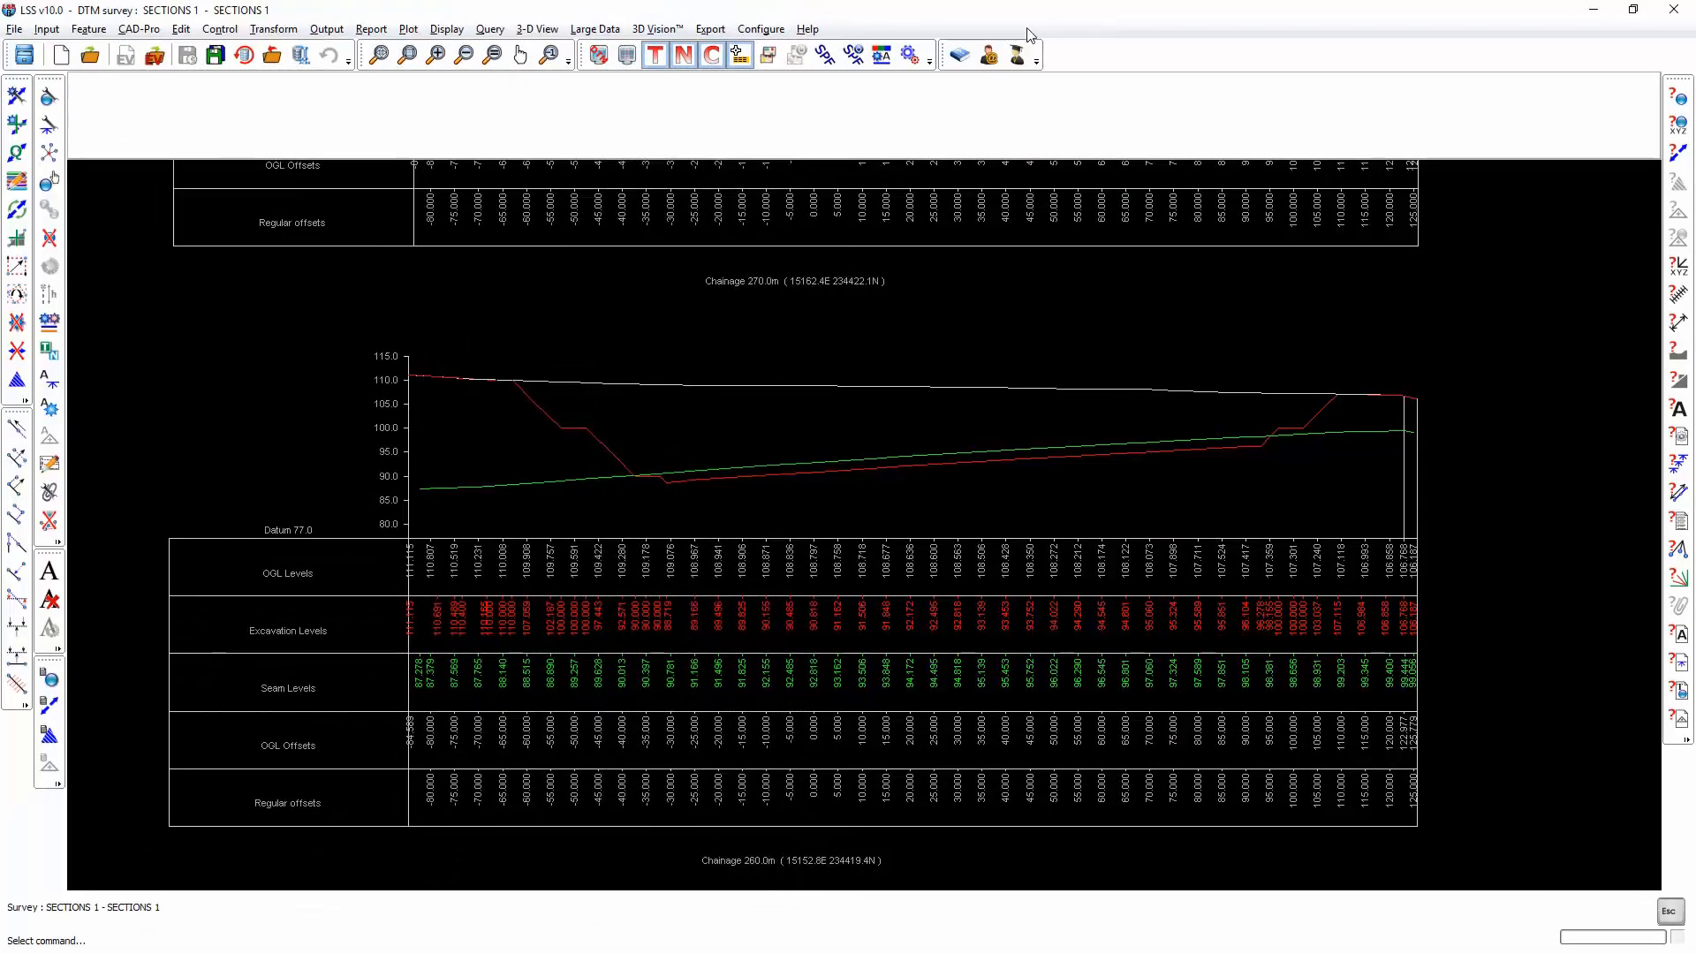
Step: Export the section survey to an AutoCAD DXF file named "sections 1" in 2-D with metre units
left_click(704, 31)
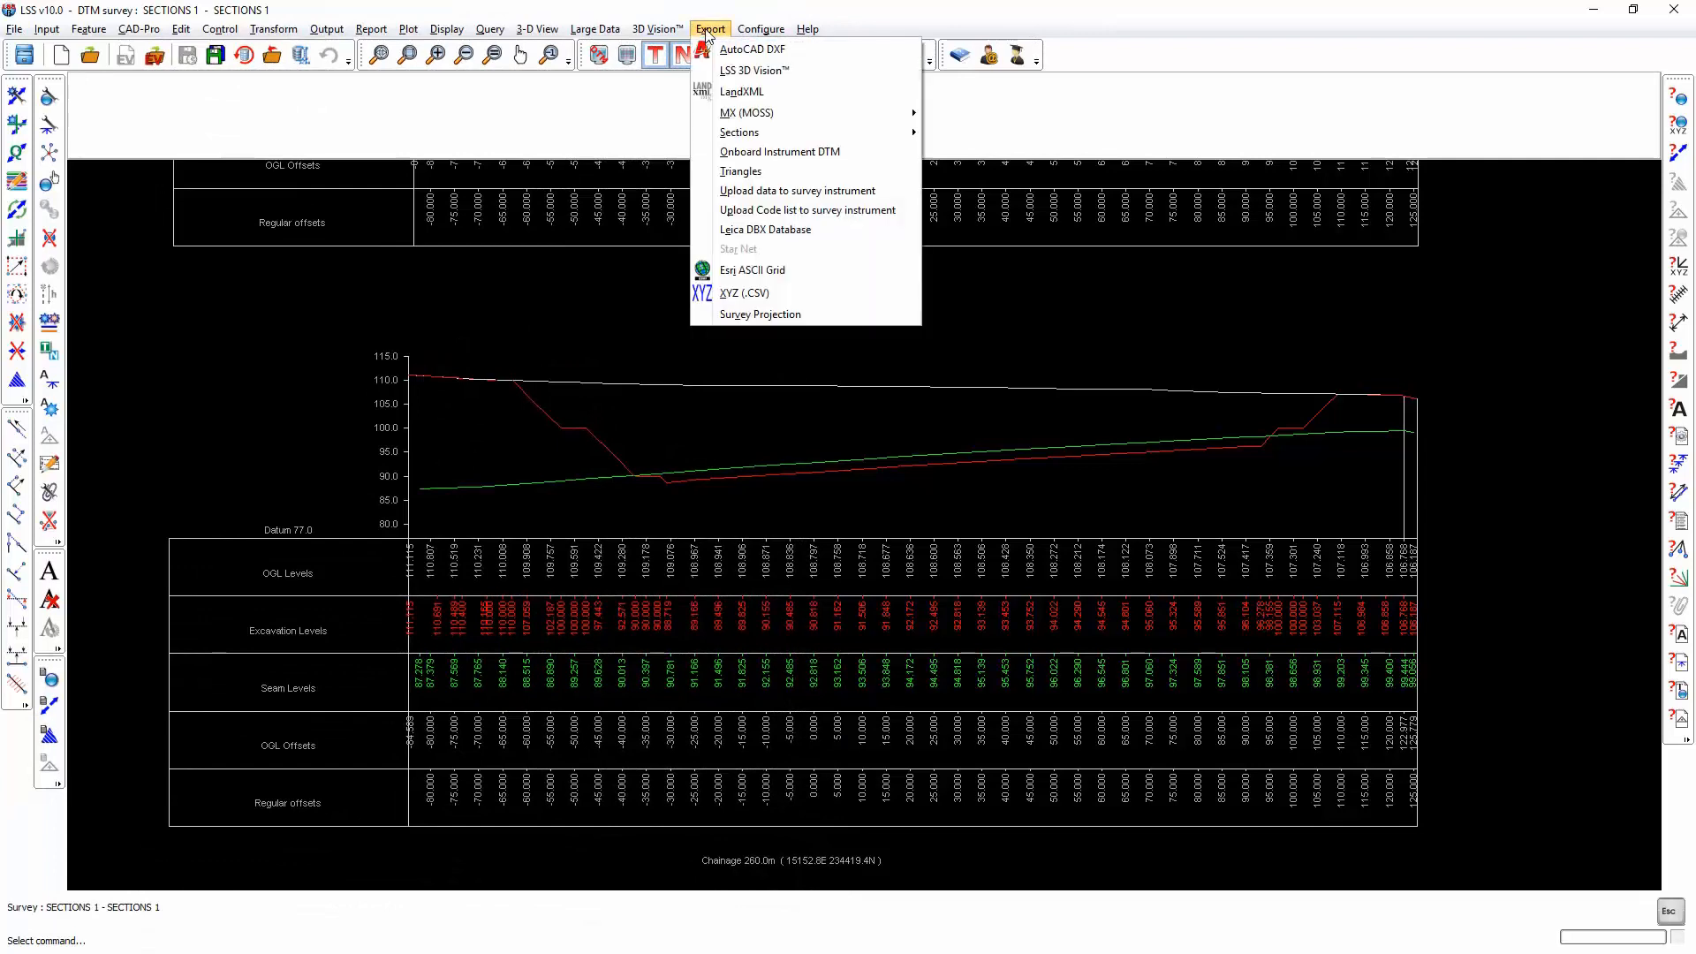
left_click(738, 51)
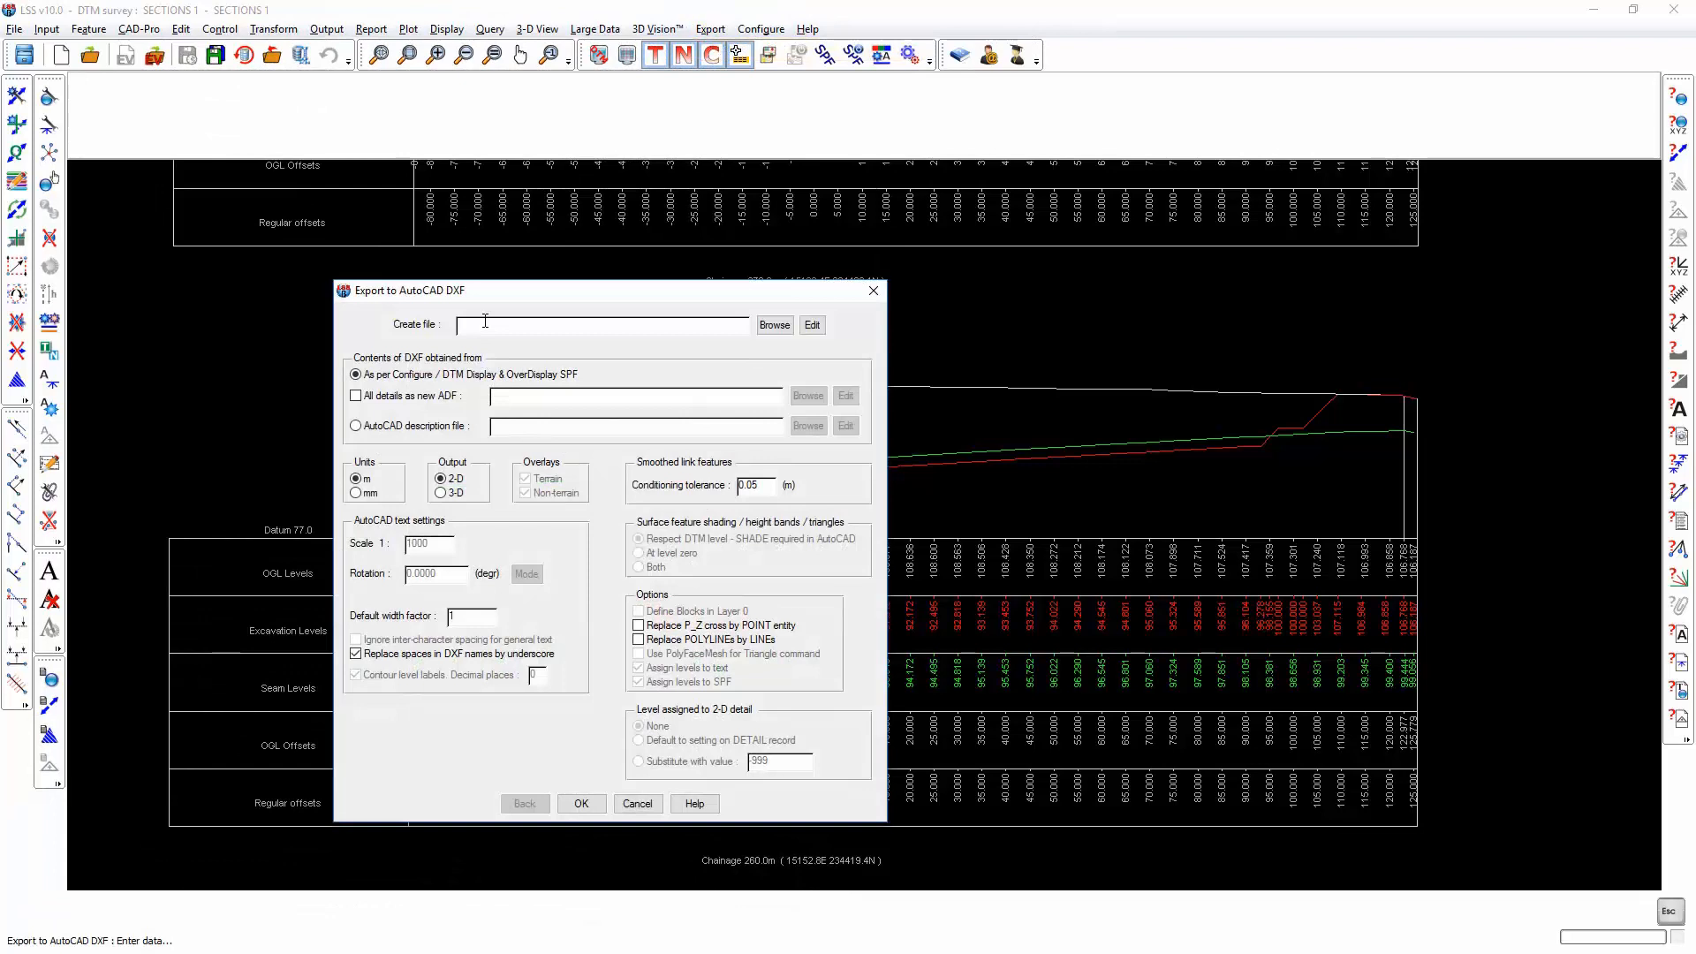
type("sections 1")
left_click(582, 804)
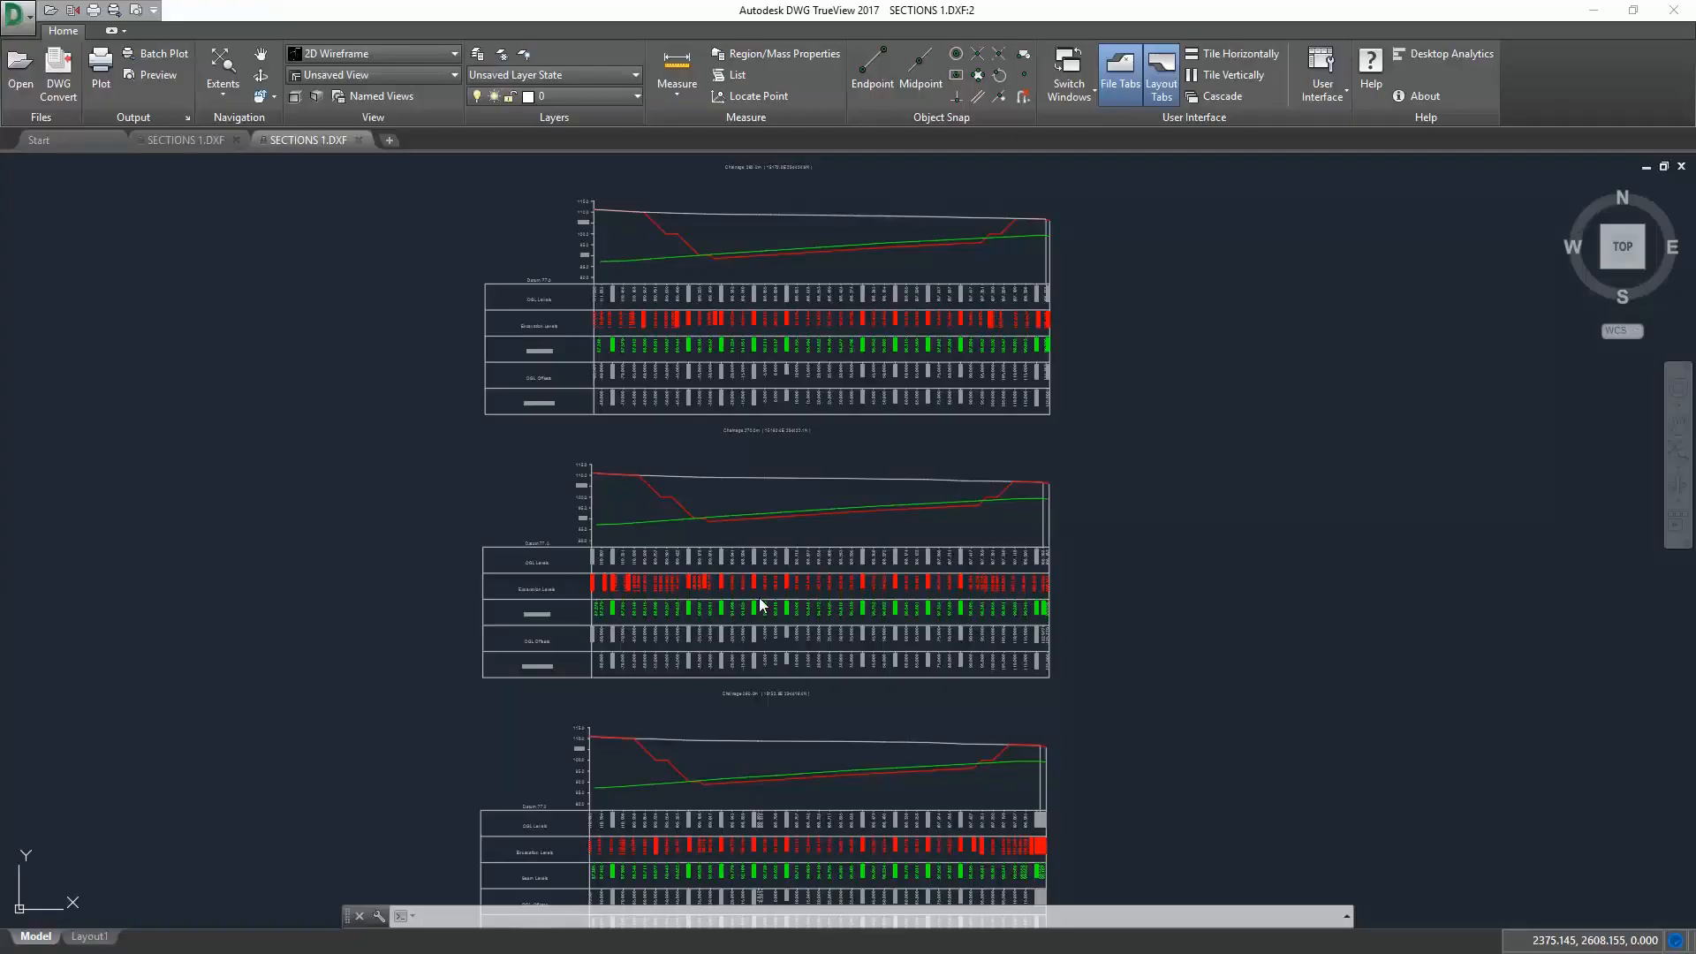
Step: Switch to SECTIONS 1.DXF in DWG TrueView and examine the chainage 260.0m section's profile and boxes
scroll(757, 608, "up", 5)
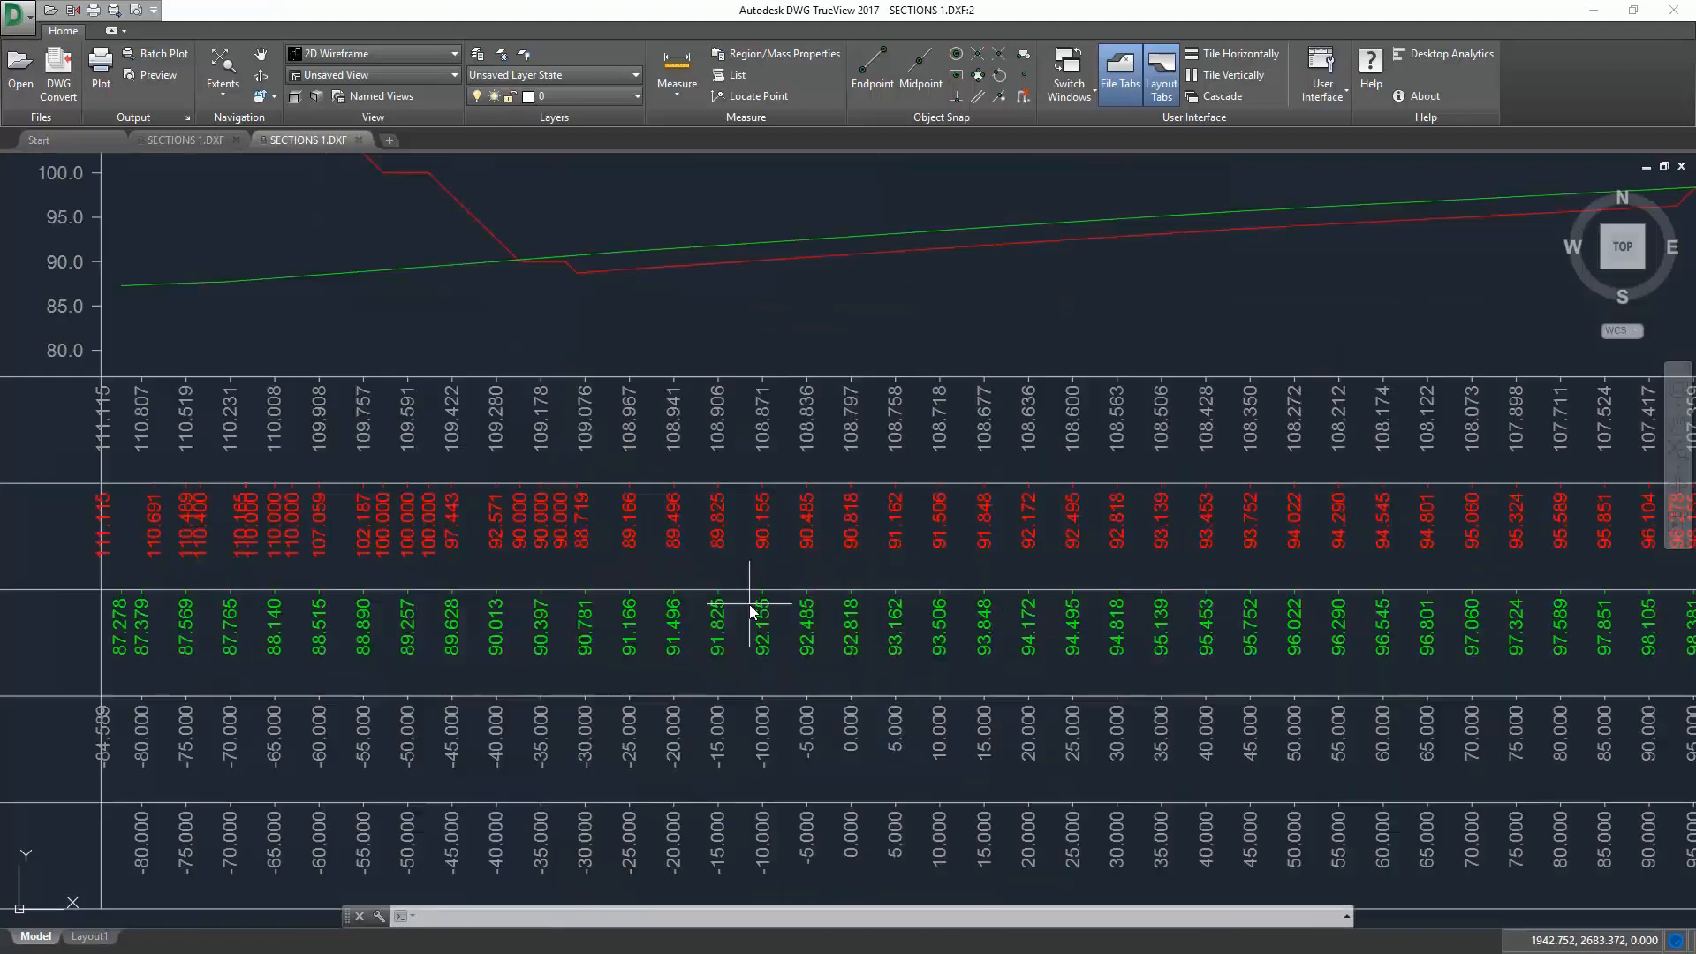
scroll(760, 609, "down", 2)
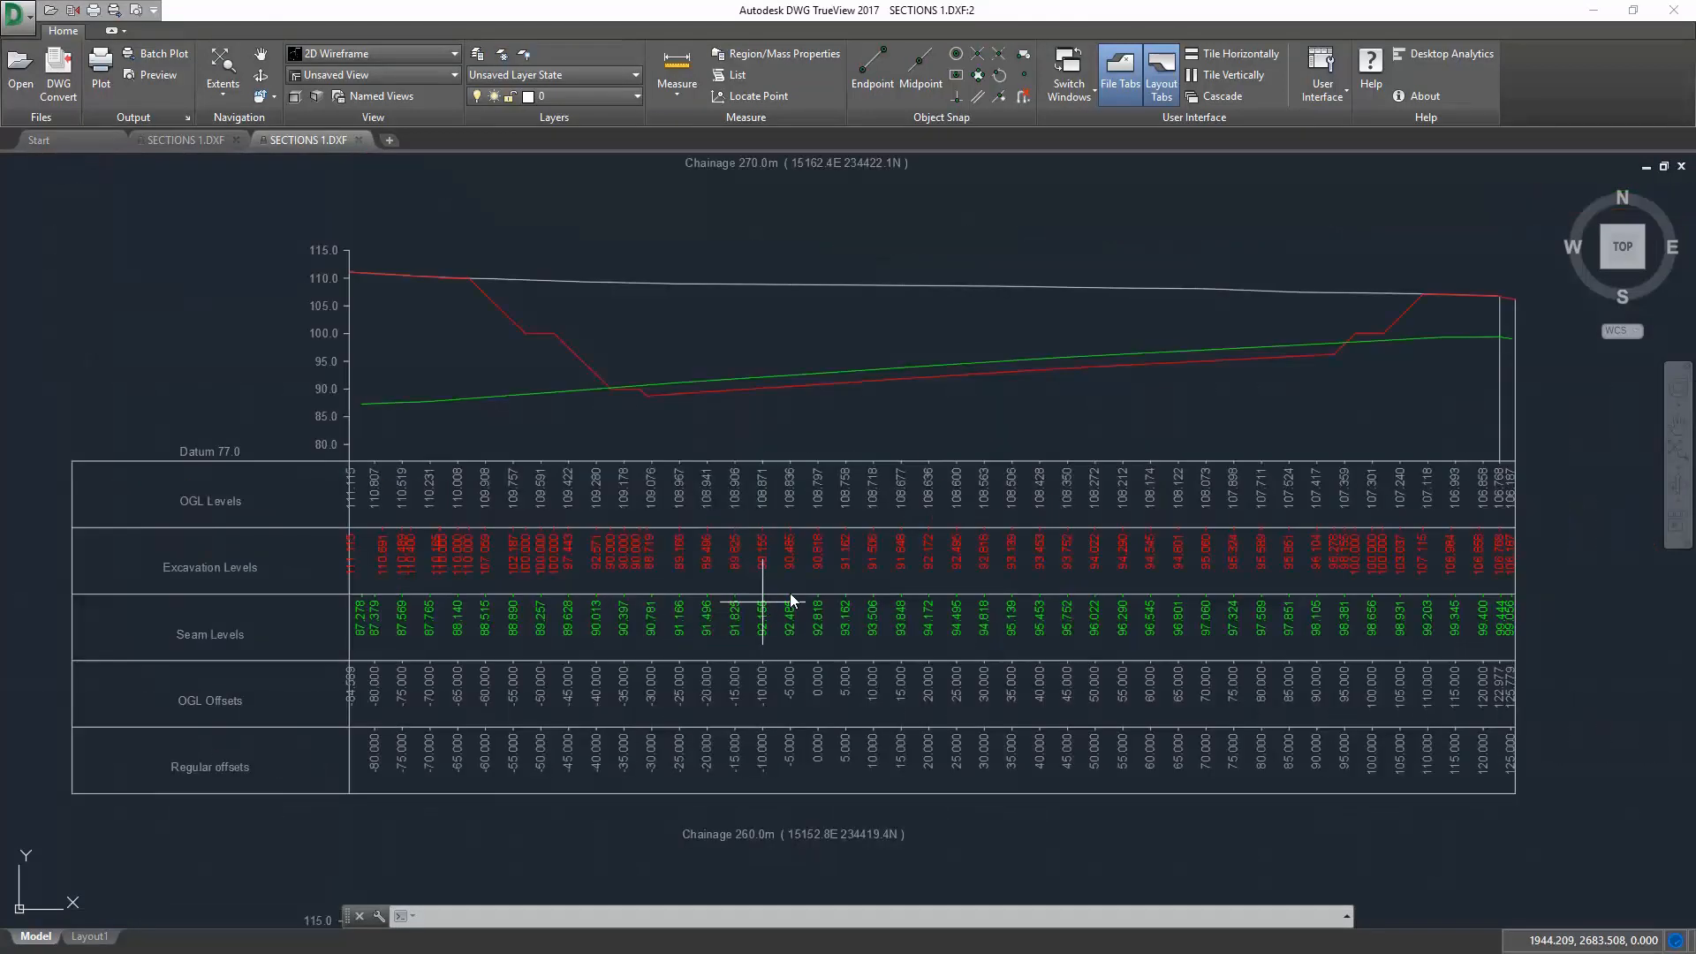